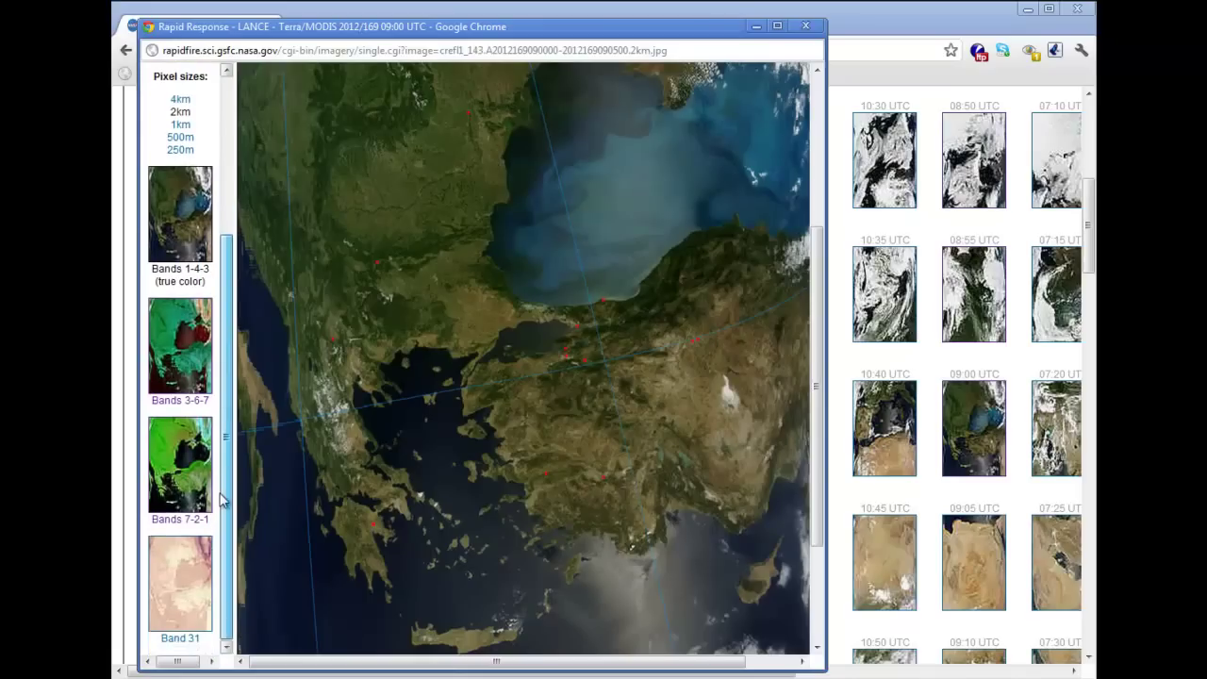
Locate the Level-1B and geolocation HDF download links below the Terra/MODIS 2012/169 09:00 UTC image
drag(818, 377, 817, 507)
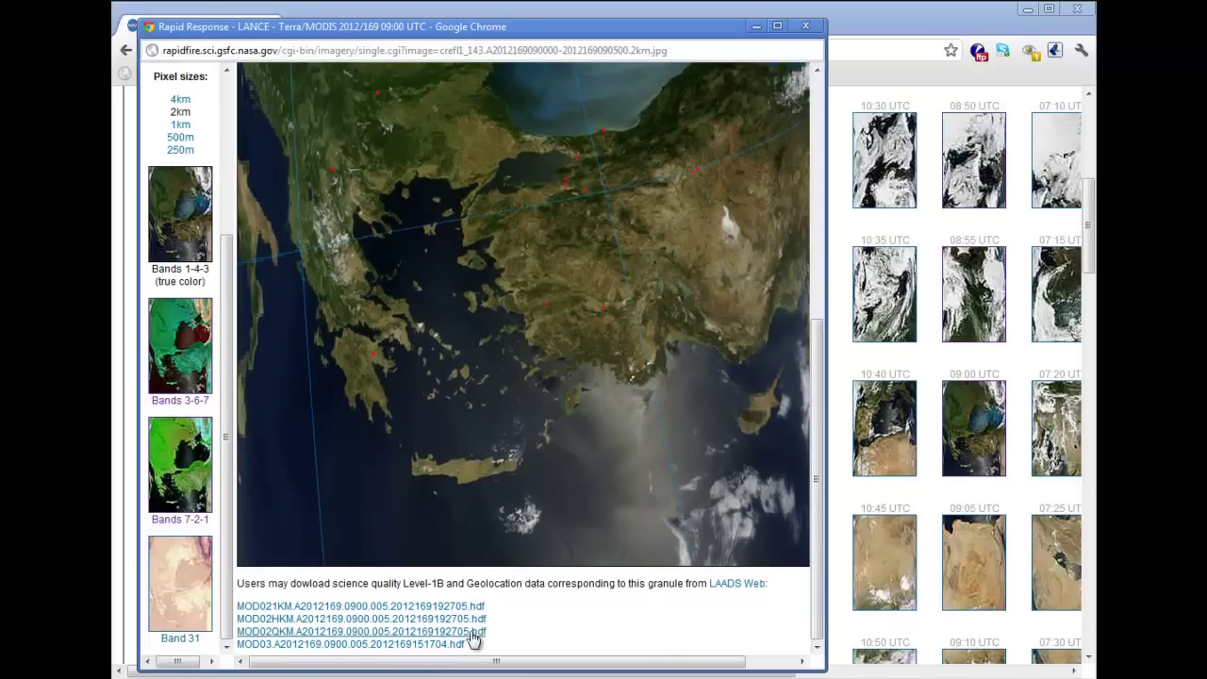
drag(500, 638, 241, 646)
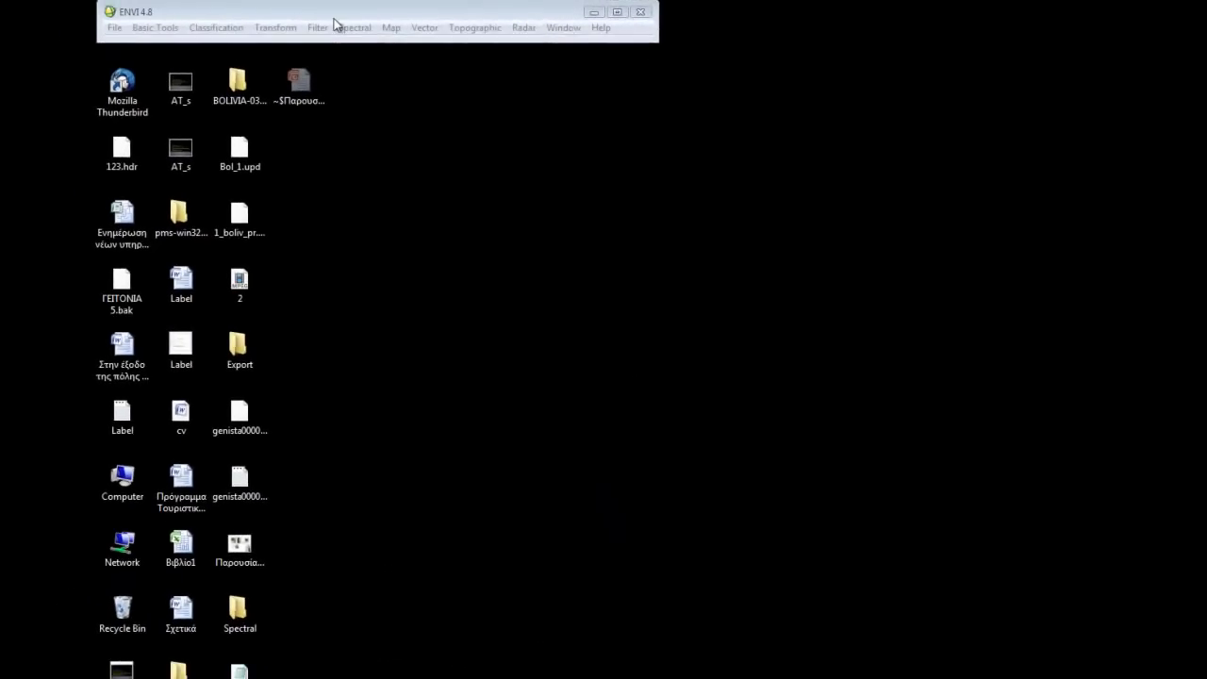
Switch to ENVI and open both MOD02QKM HDF files from the Modis folder as external EOS MODIS data
click(117, 29)
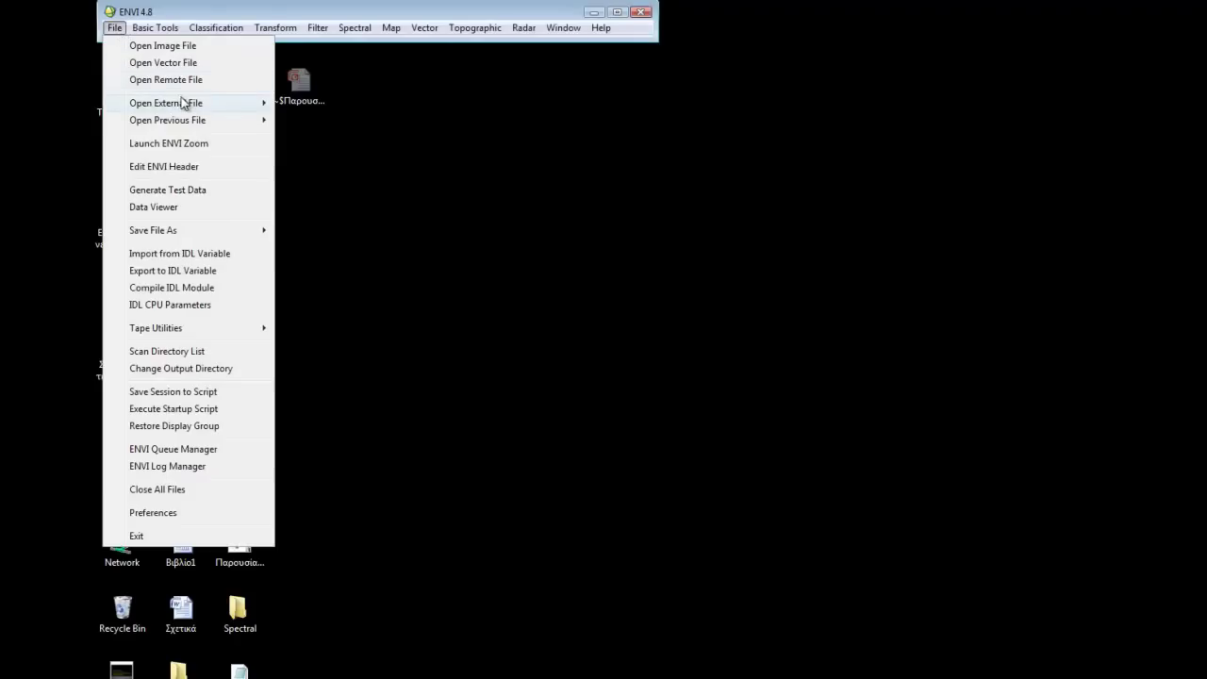
mouse_move(186, 104)
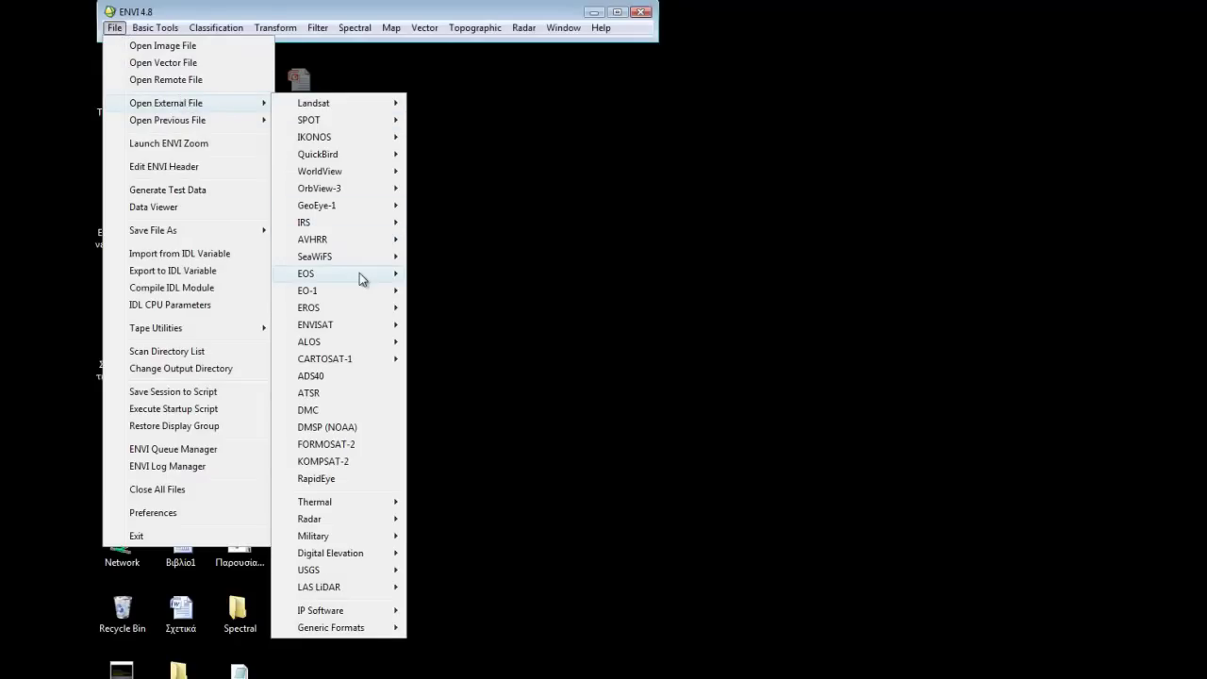
mouse_move(360, 273)
click(432, 291)
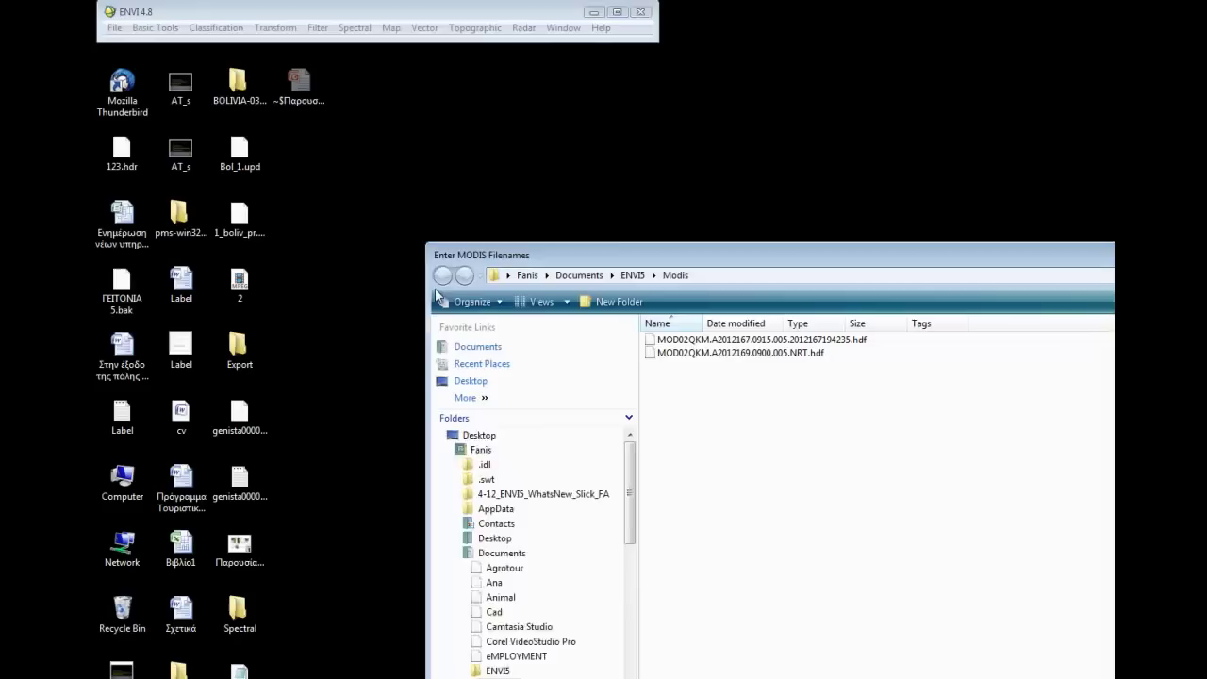
drag(515, 256, 392, 156)
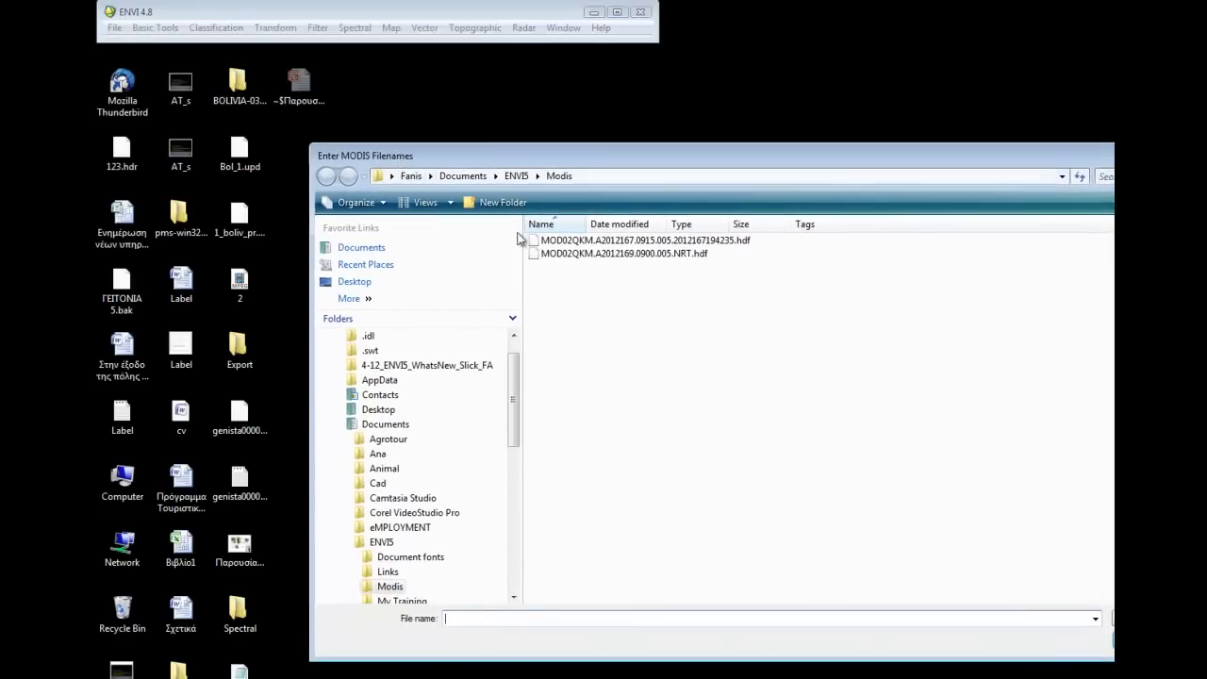
click(555, 246)
key(shift+Down)
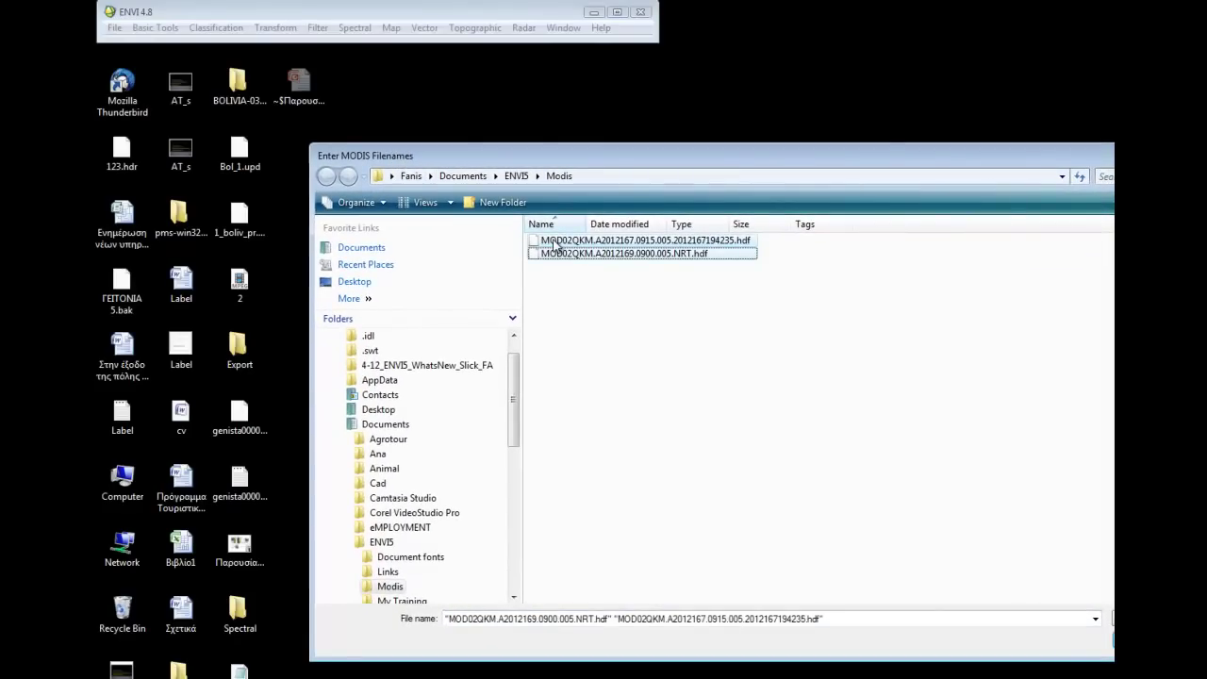
key(Return)
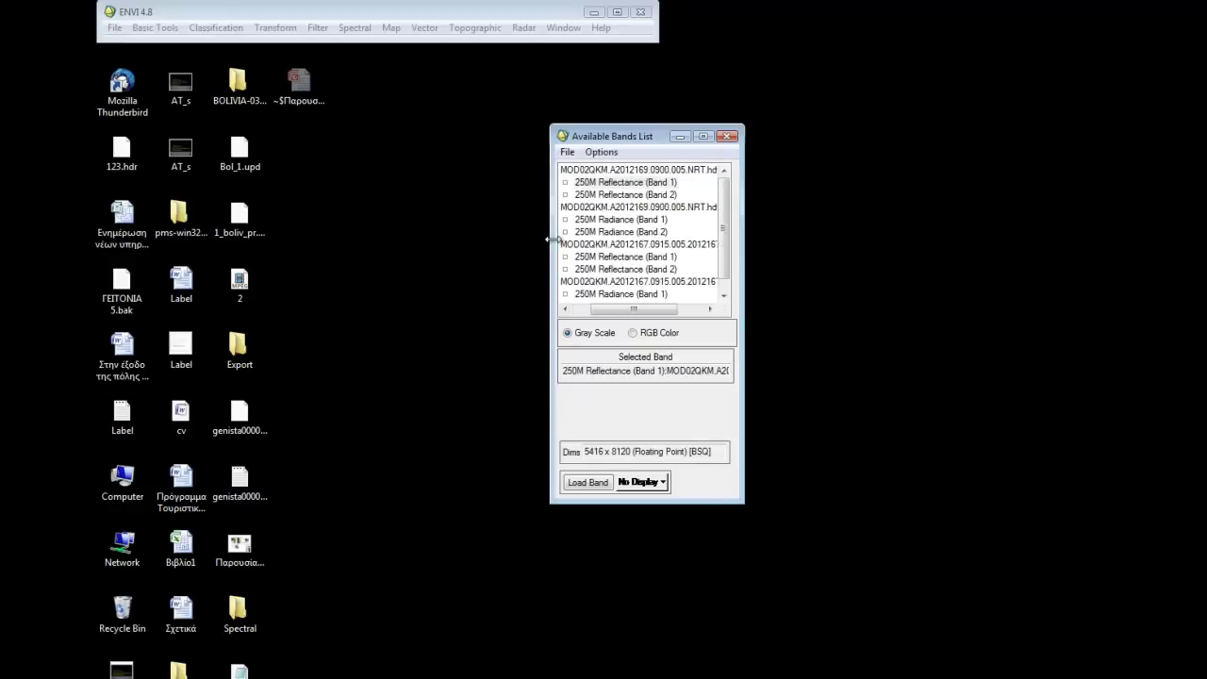
Enlarge the Available Bands List and close the Radiance datasets of both MODIS files, keeping only the Reflectance datasets
drag(744, 279, 861, 283)
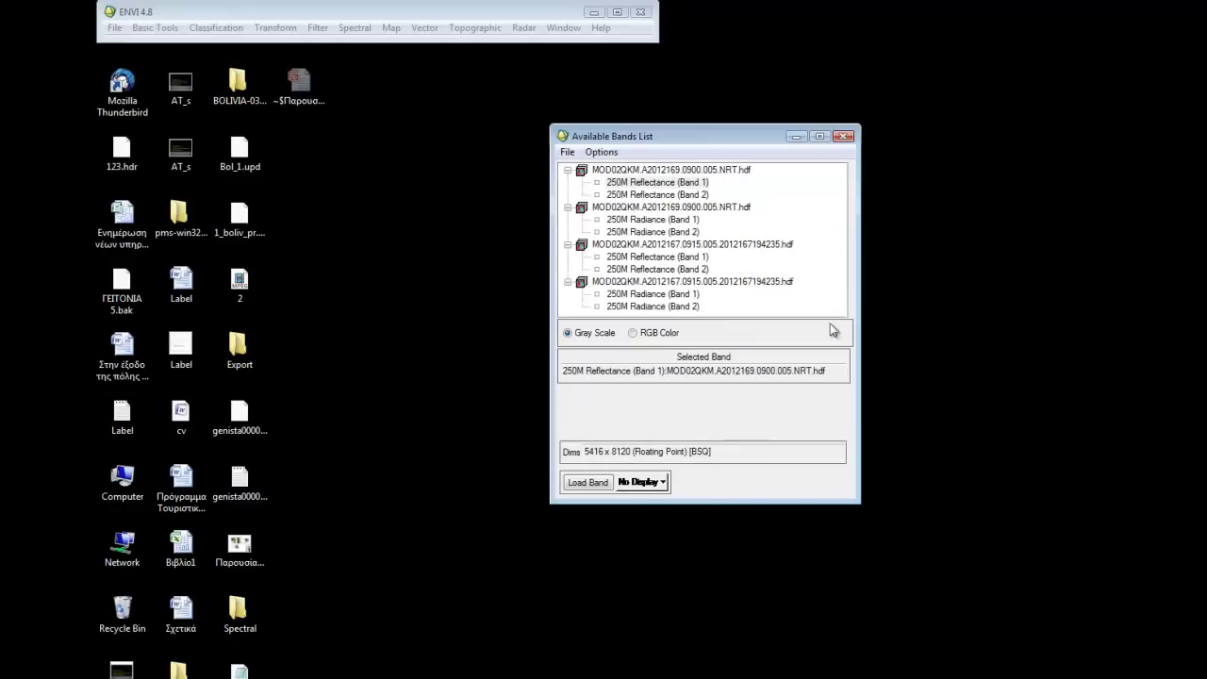
drag(743, 501, 736, 572)
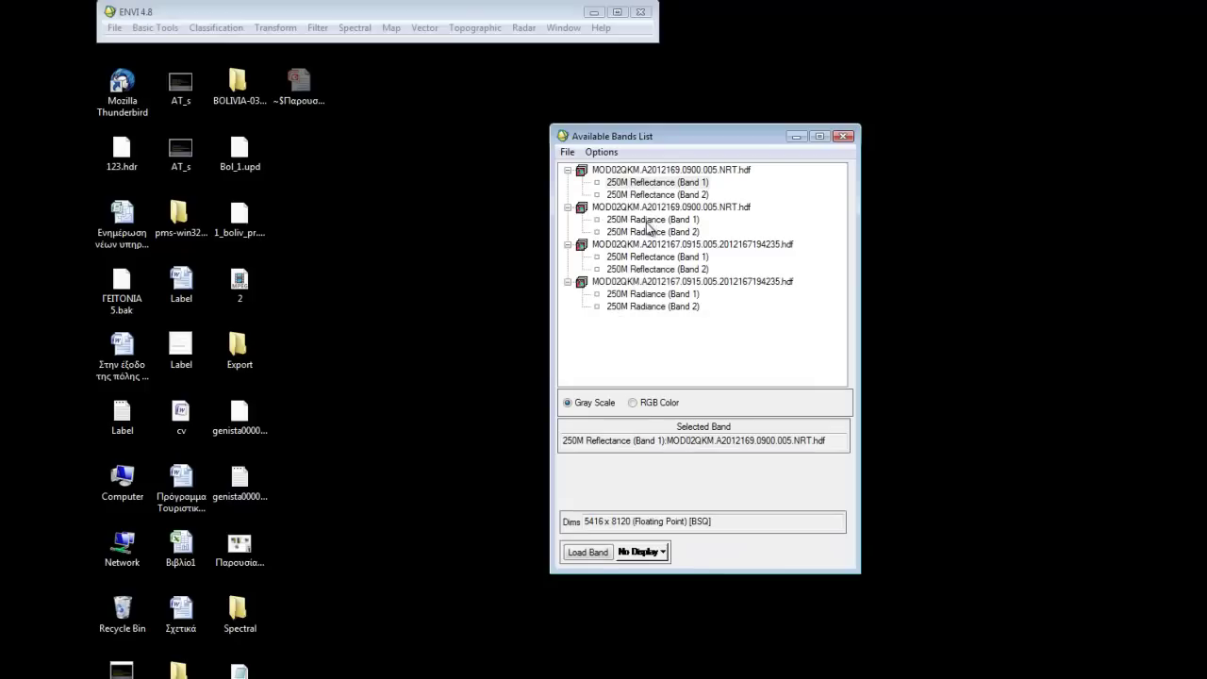
right_click(666, 281)
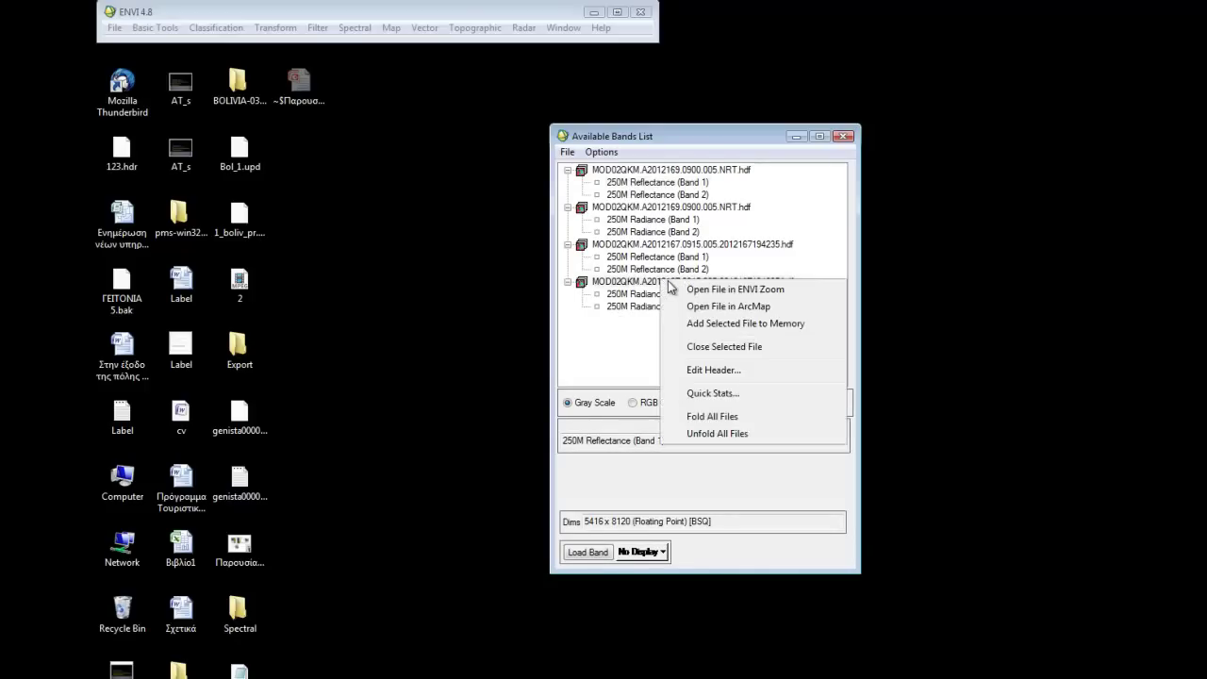
click(709, 348)
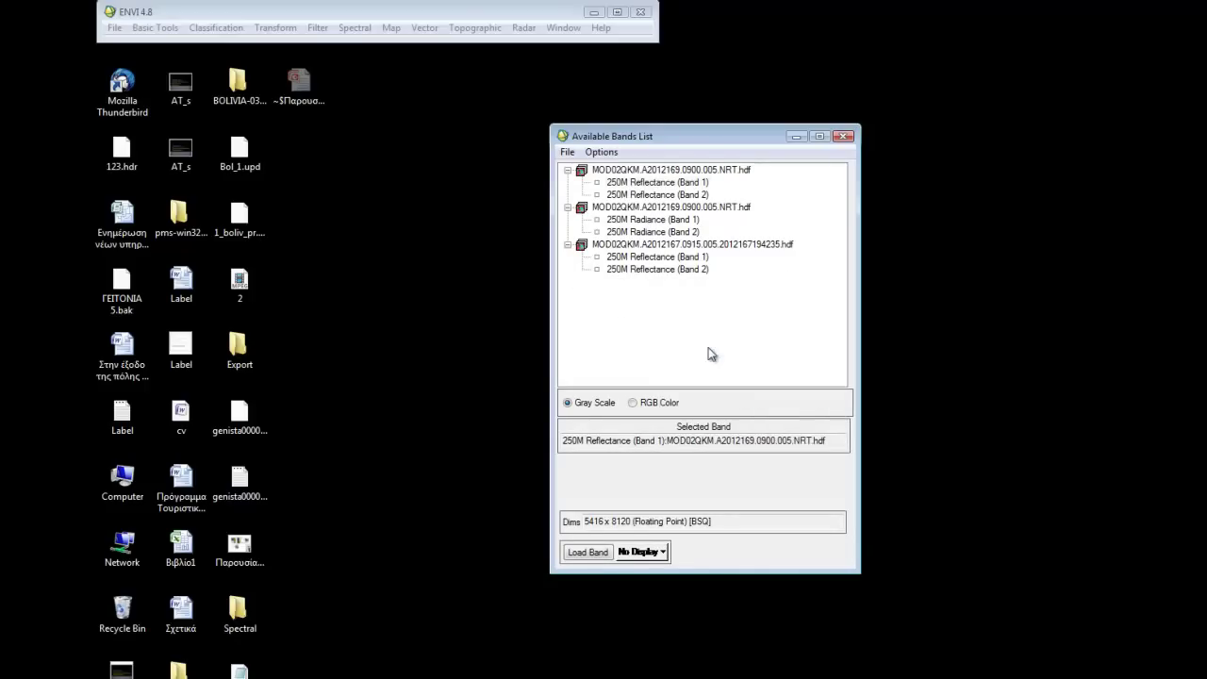
right_click(663, 213)
click(690, 273)
Load 250M Reflectance (Band 2) of MOD02QKM.A2012169.0900.005.NRT.hdf into a new display, with the bands list moved aside
drag(679, 136, 876, 23)
click(817, 83)
right_click(817, 83)
click(832, 92)
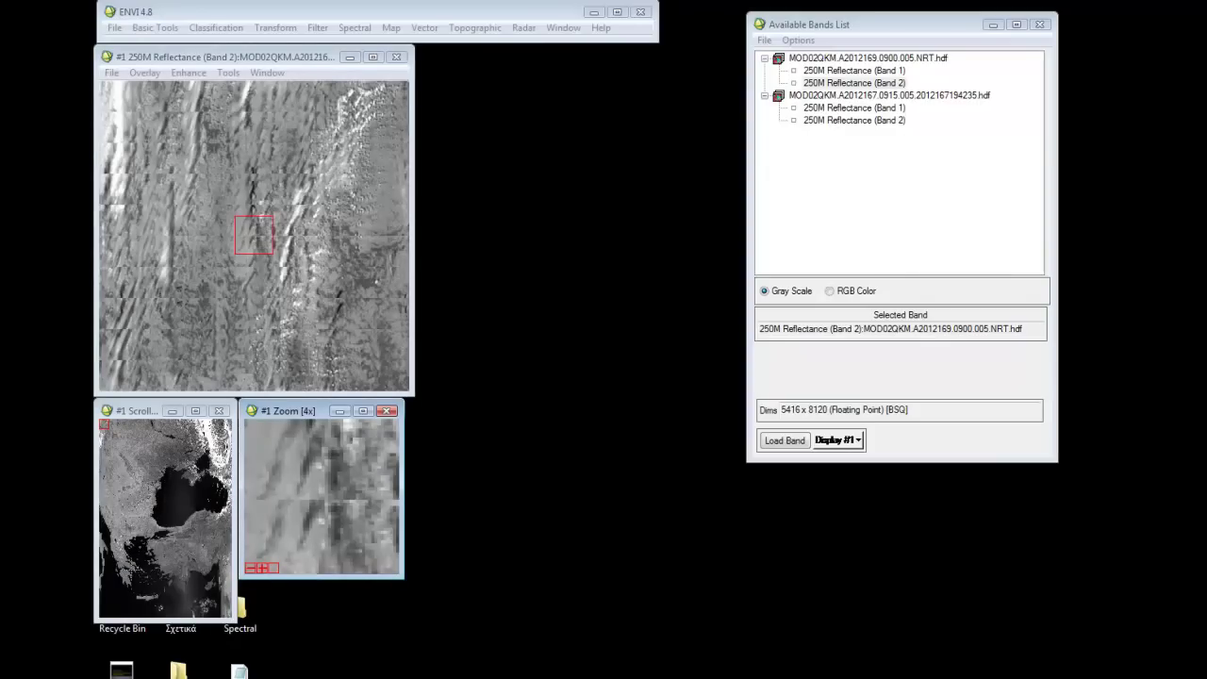
Inspect the dark patch at the peninsula's southern tip in display #1, using an enlarged zoom window
click(131, 567)
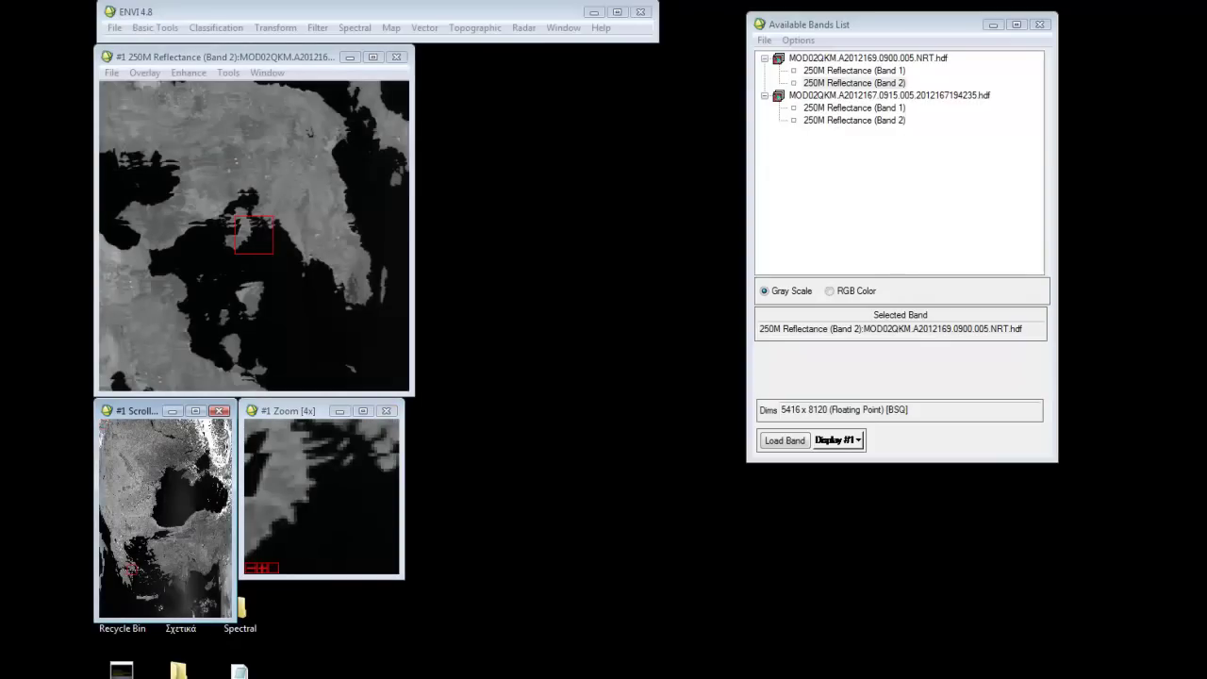
drag(401, 579, 455, 623)
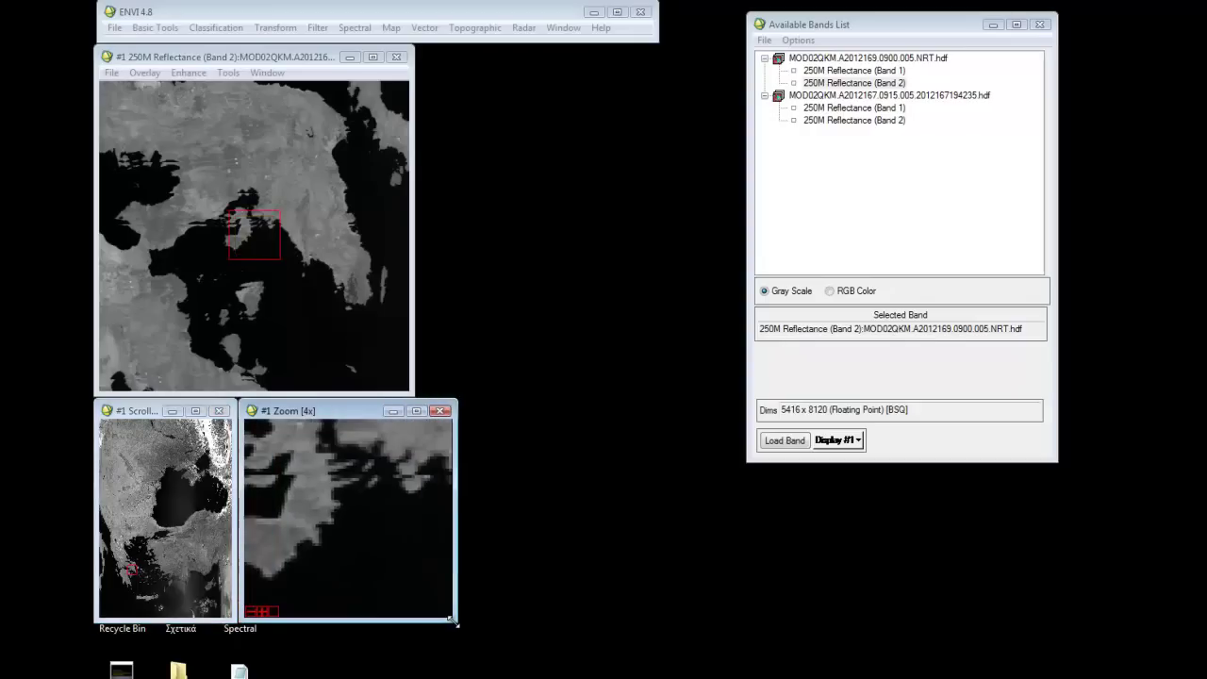
drag(266, 242, 357, 284)
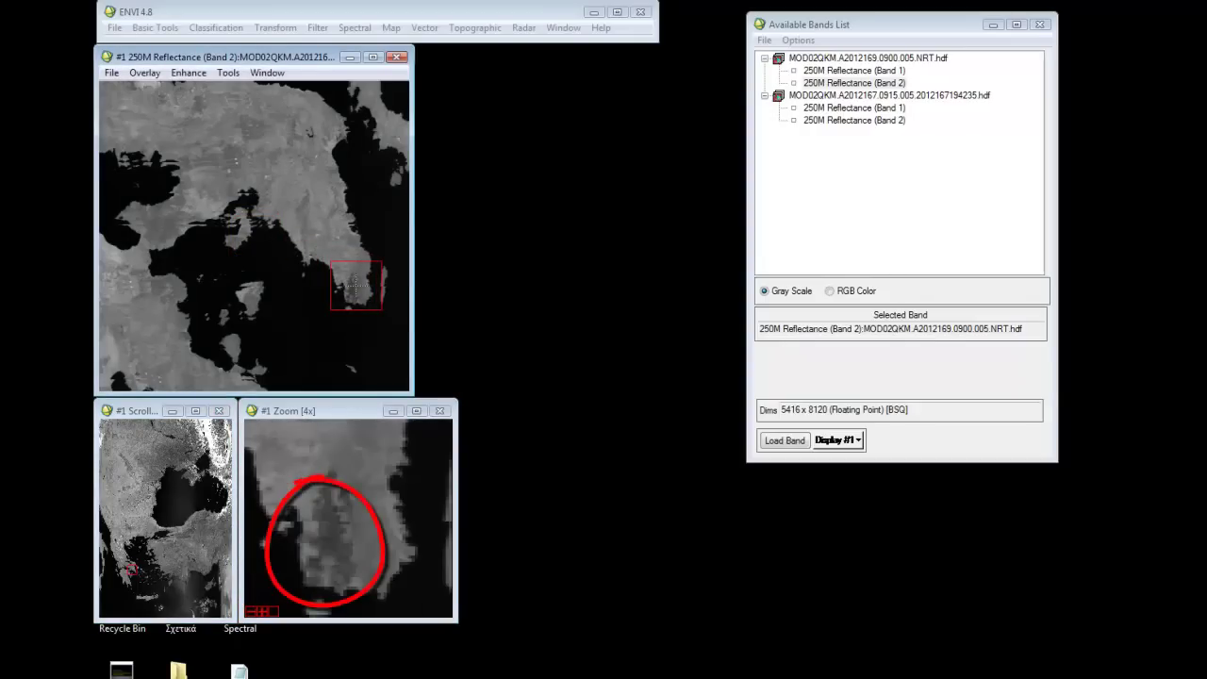
Load 250M Reflectance (Band 2) of the A2012167.0915 file into a new display beside the first and minimize the bands list
right_click(840, 121)
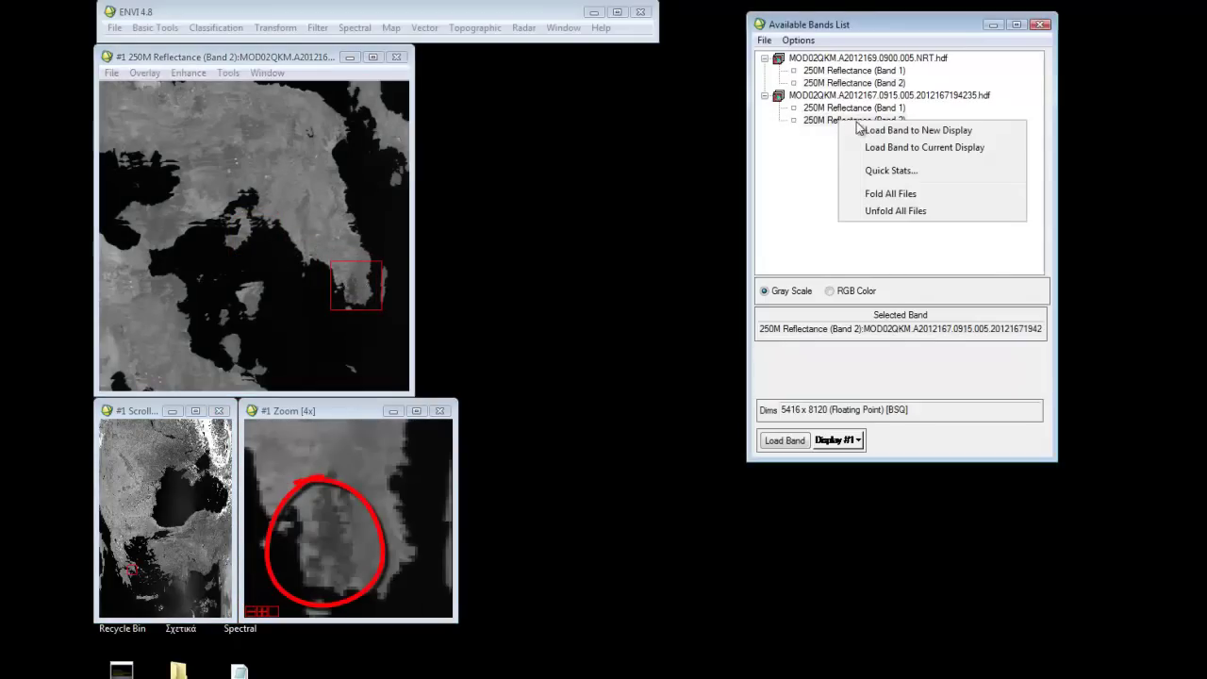
click(866, 132)
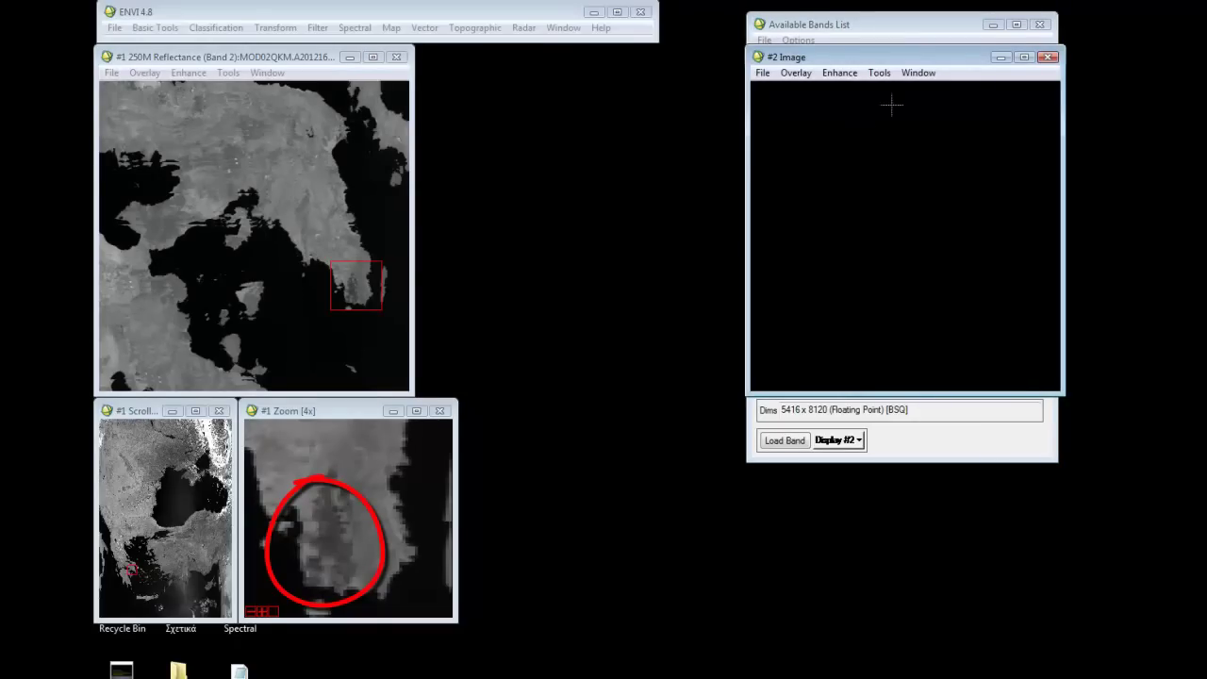
drag(935, 61, 636, 62)
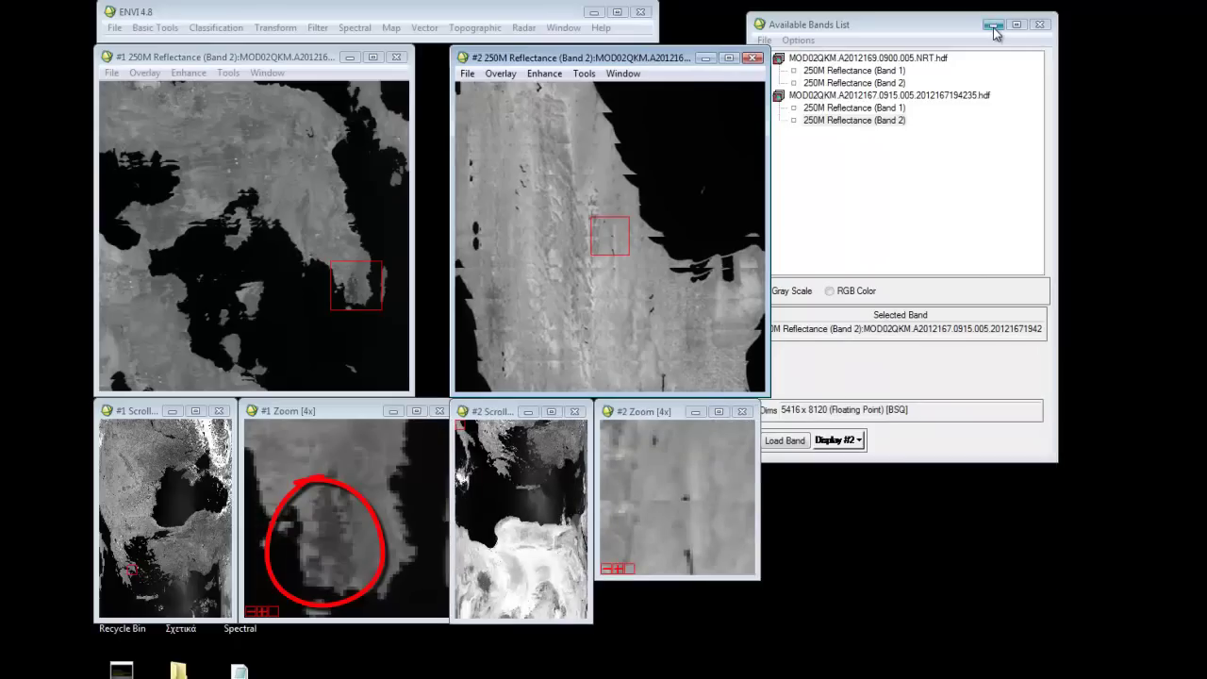
click(994, 27)
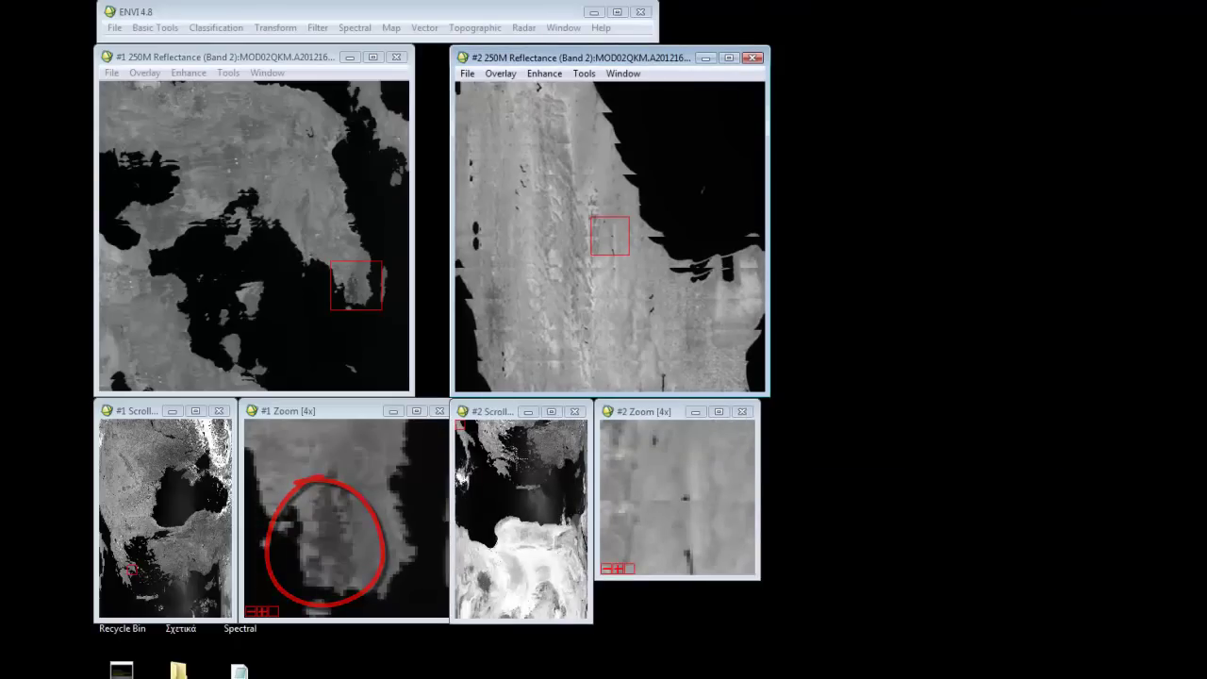
Compare the same peninsula tip in display #2 with display #1 at matching zoom window size, and close both displays
click(516, 460)
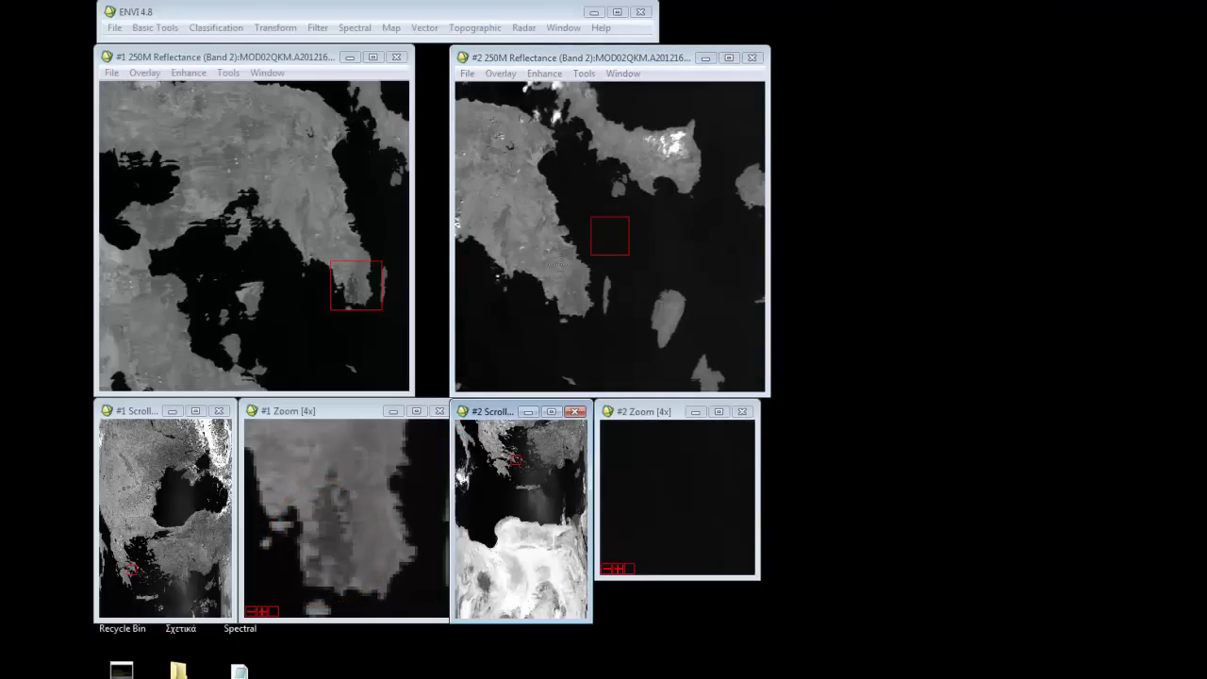
click(565, 294)
click(568, 295)
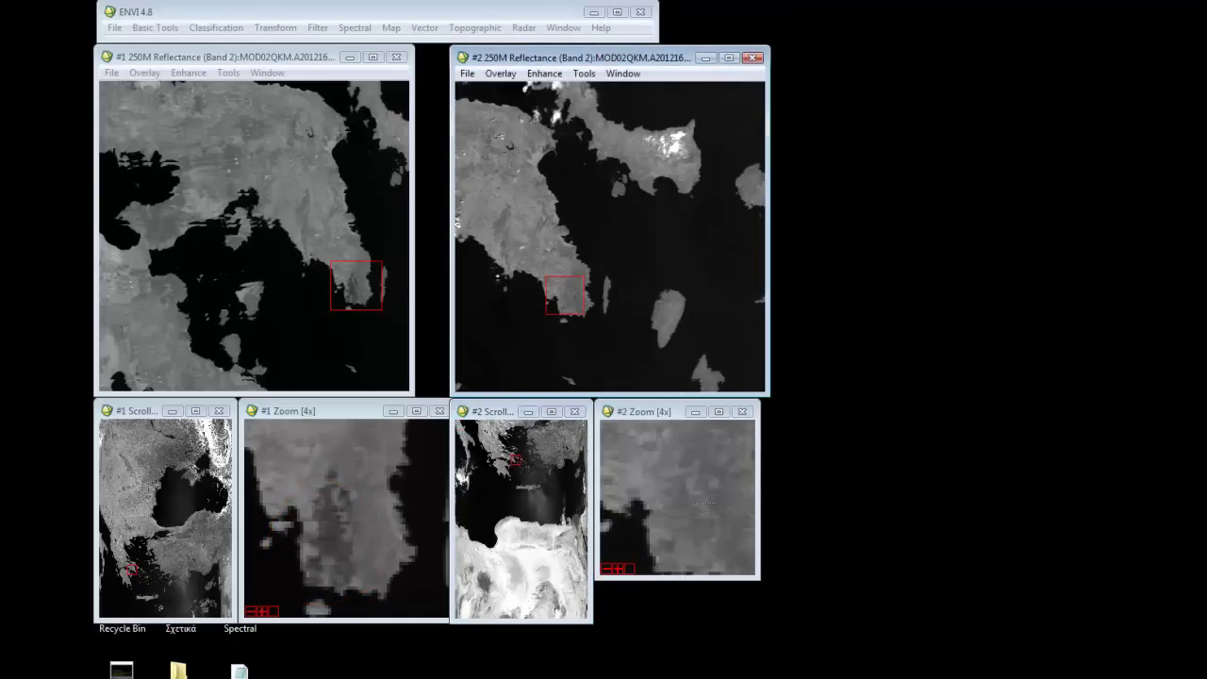
drag(759, 581, 805, 631)
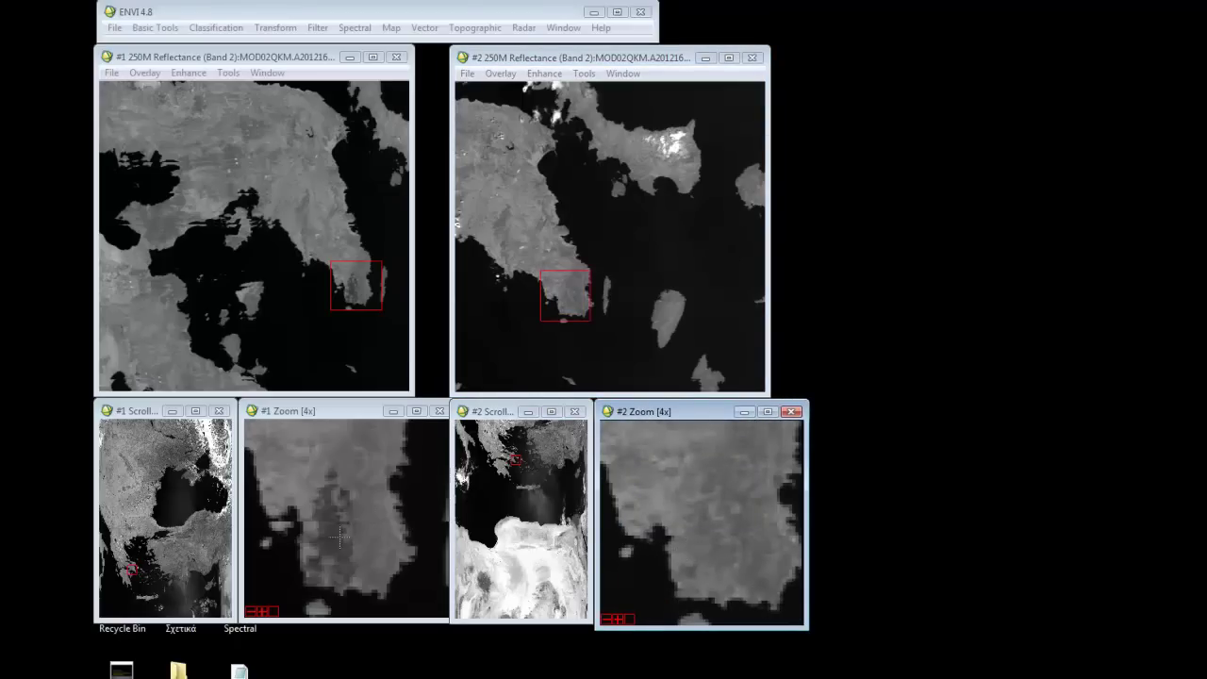
click(396, 57)
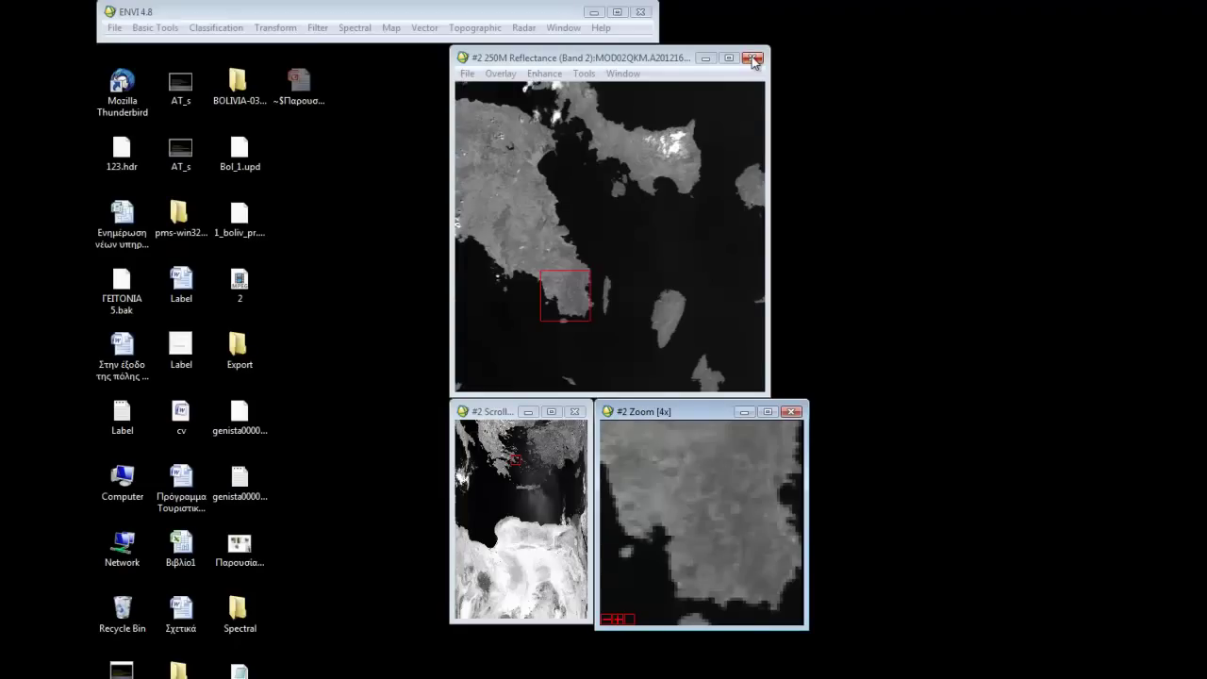
click(752, 58)
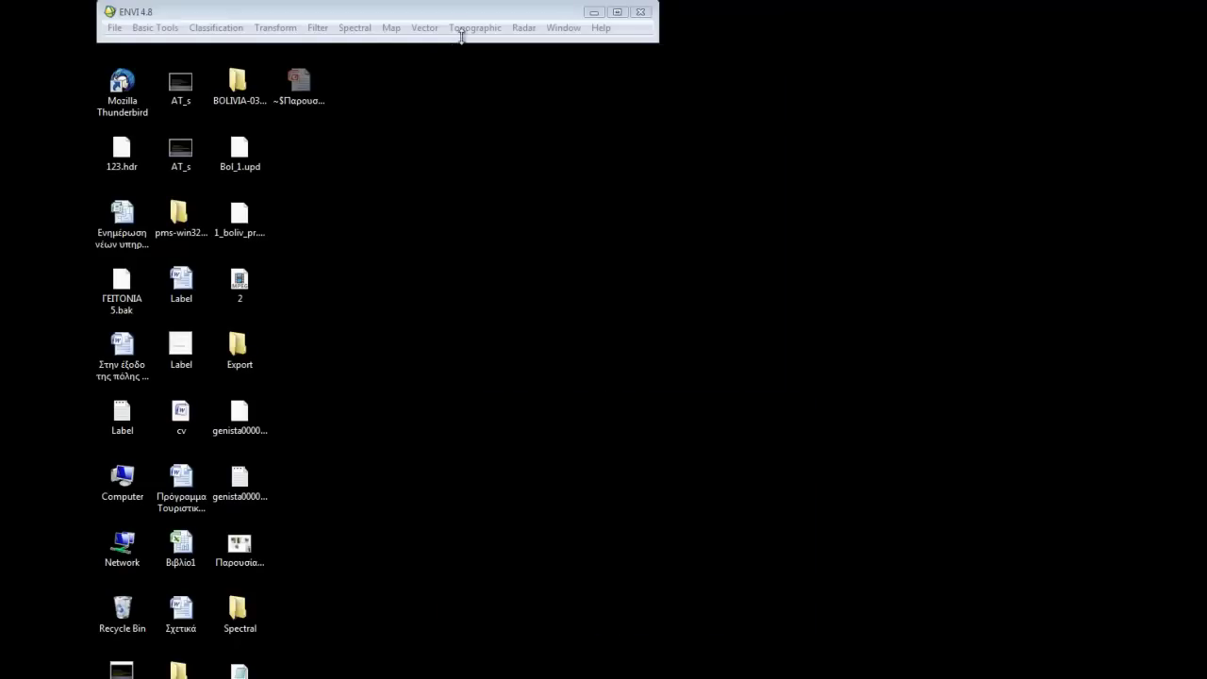
Start Georeference MODIS with MOD02QKM.A2012169.0900.005.NRT.hdf as the input file
click(391, 28)
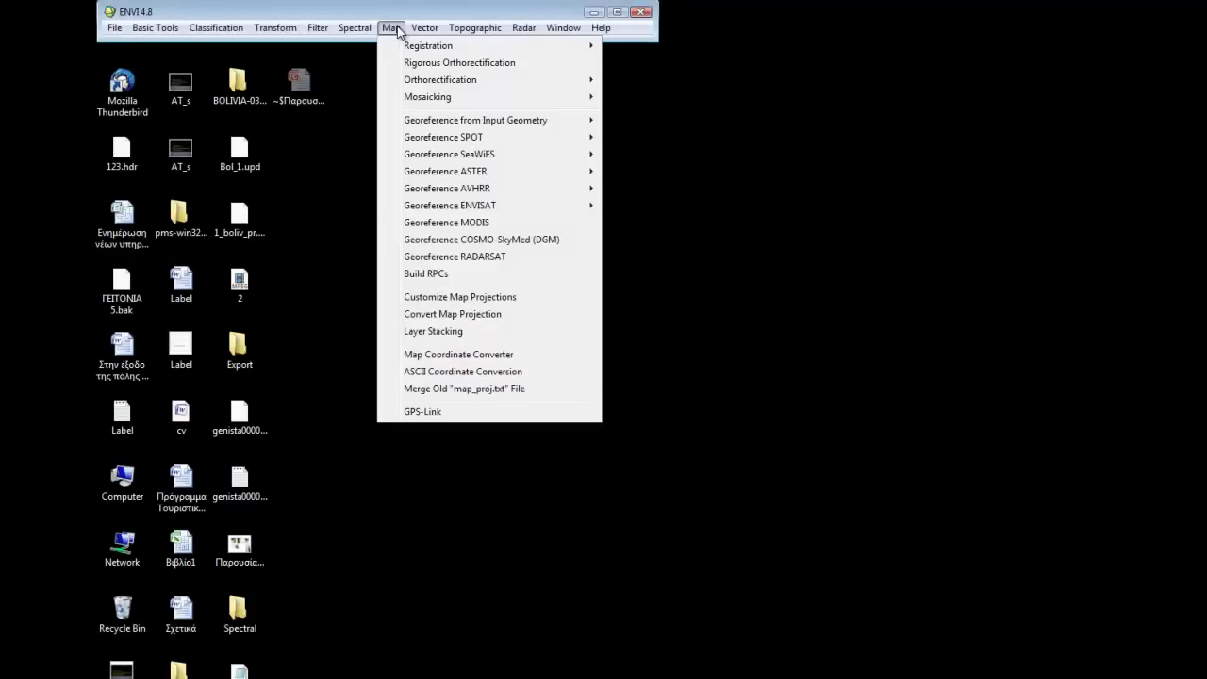
click(492, 222)
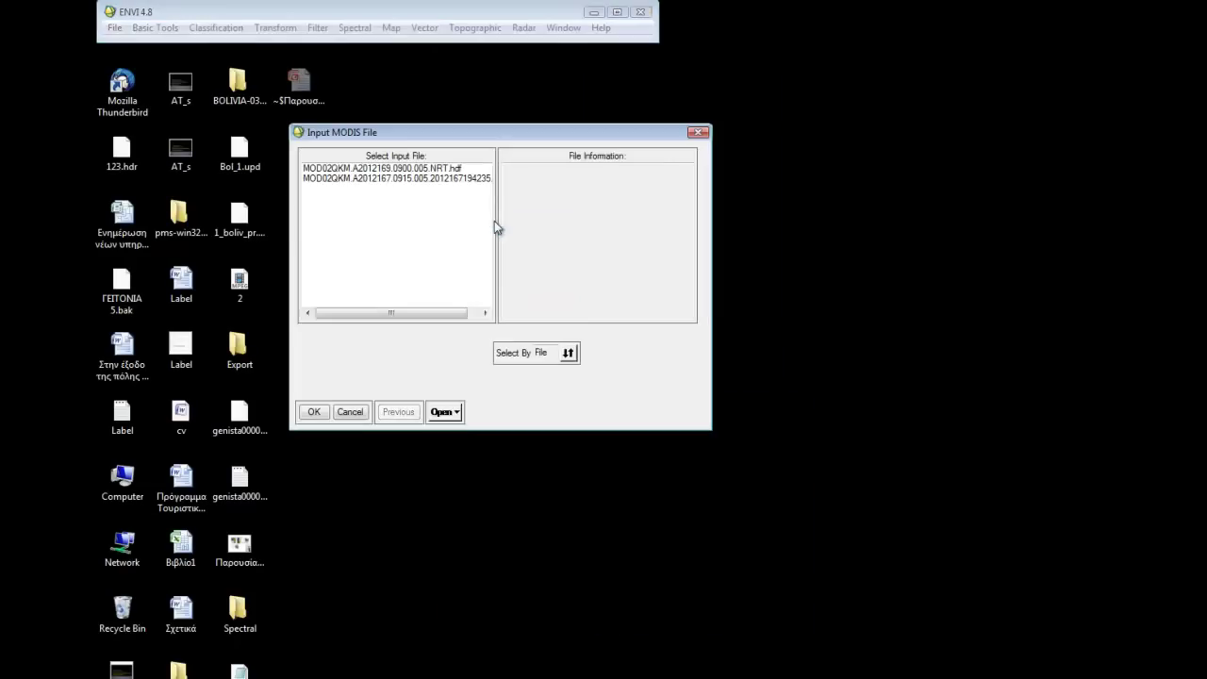
click(424, 168)
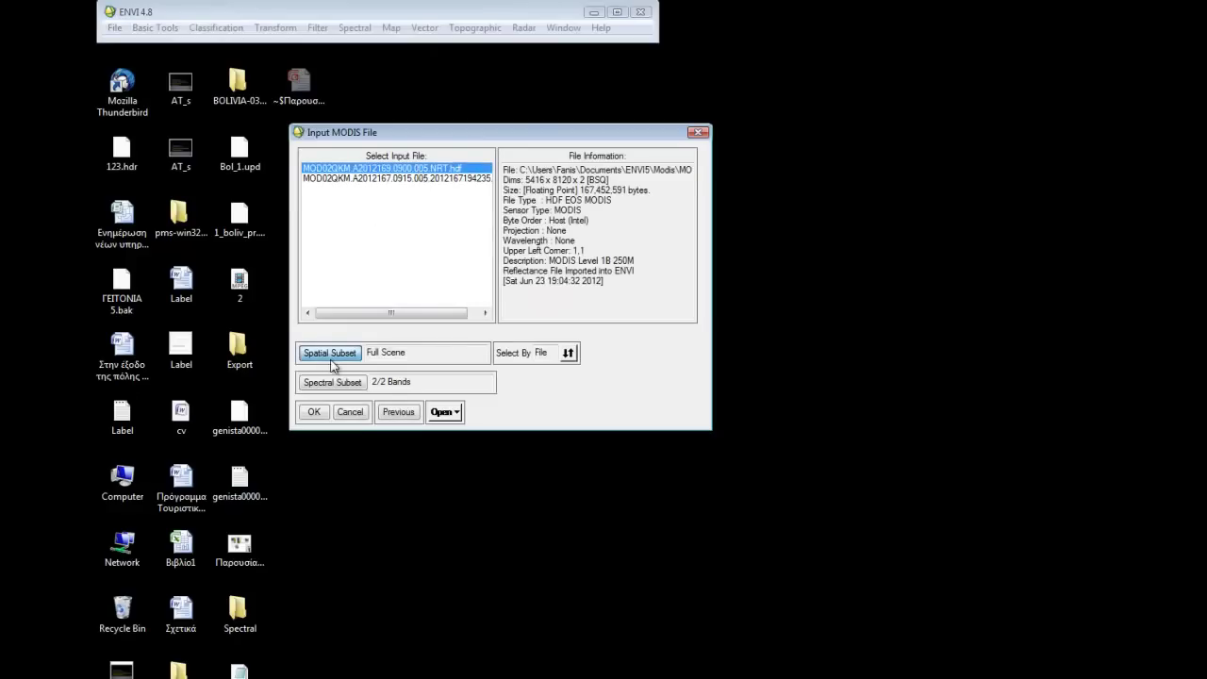
Restrict the spatial subset by image to a box around the peninsula tip, samples 1335 to 1566 and lines 6052 to 6321
click(330, 354)
click(315, 283)
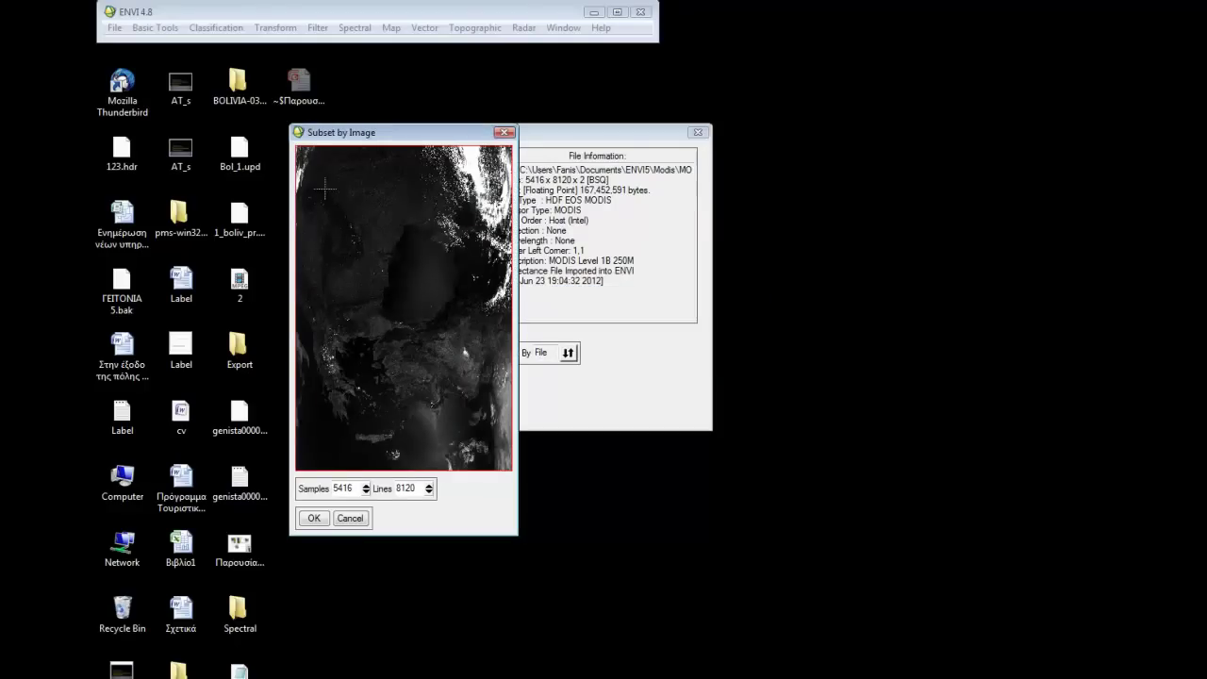
drag(298, 148, 354, 373)
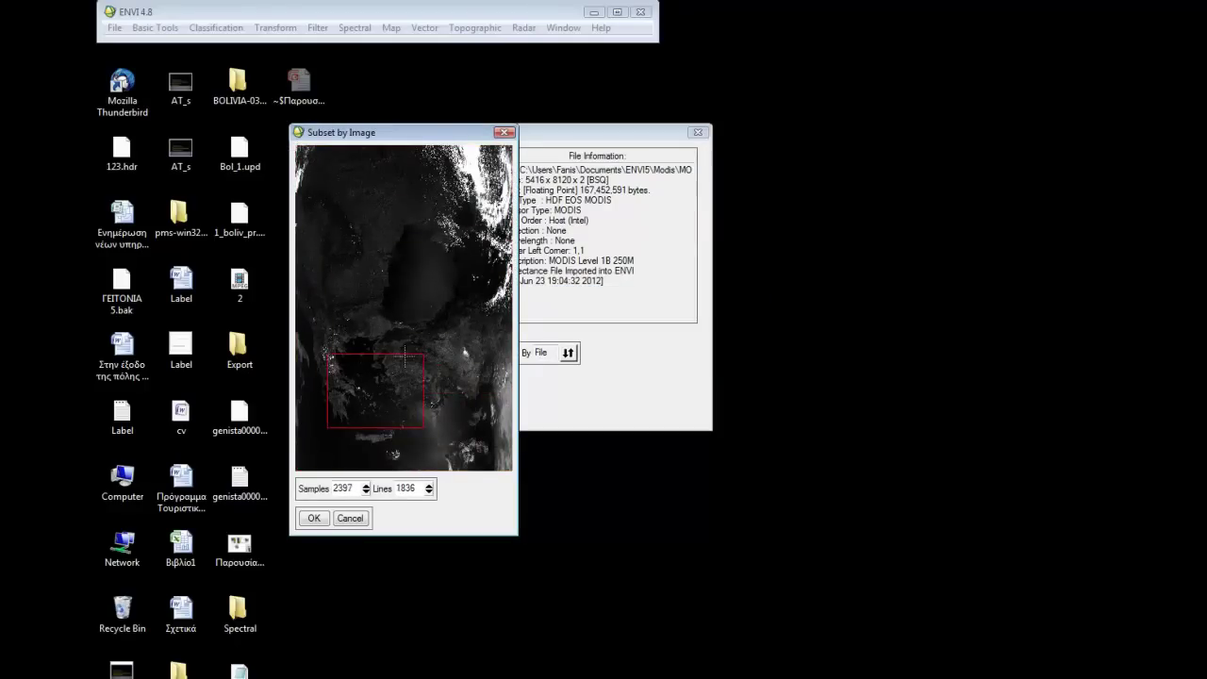
drag(422, 355, 355, 392)
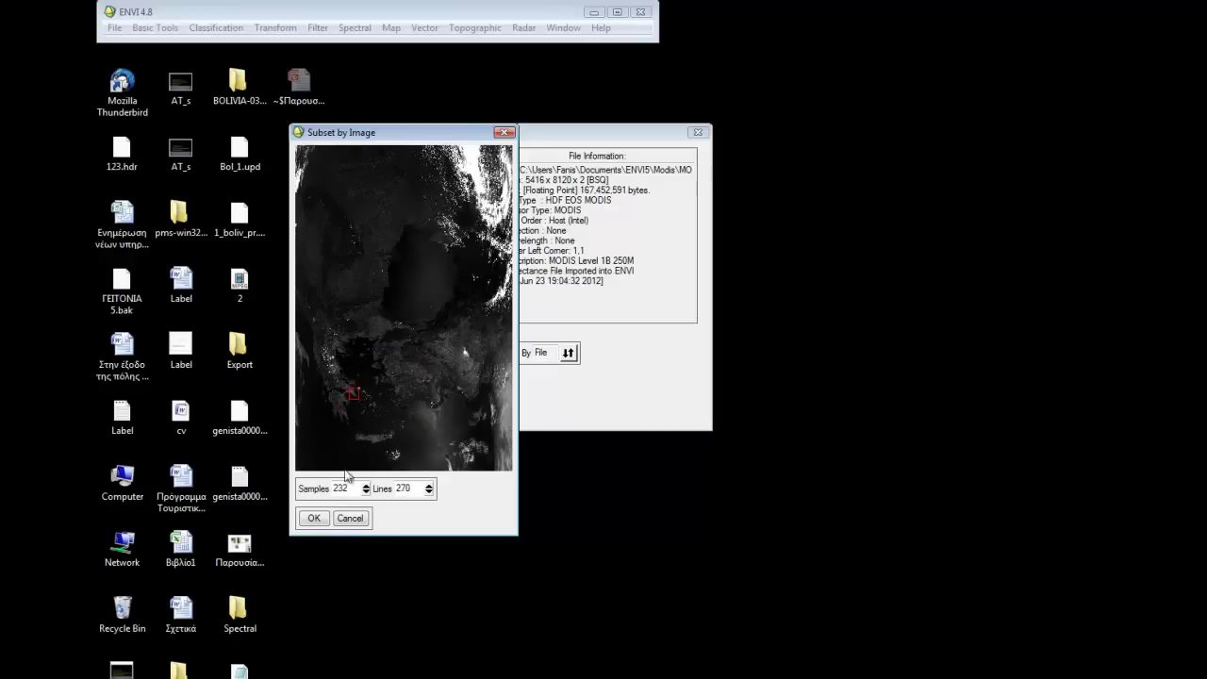
click(314, 518)
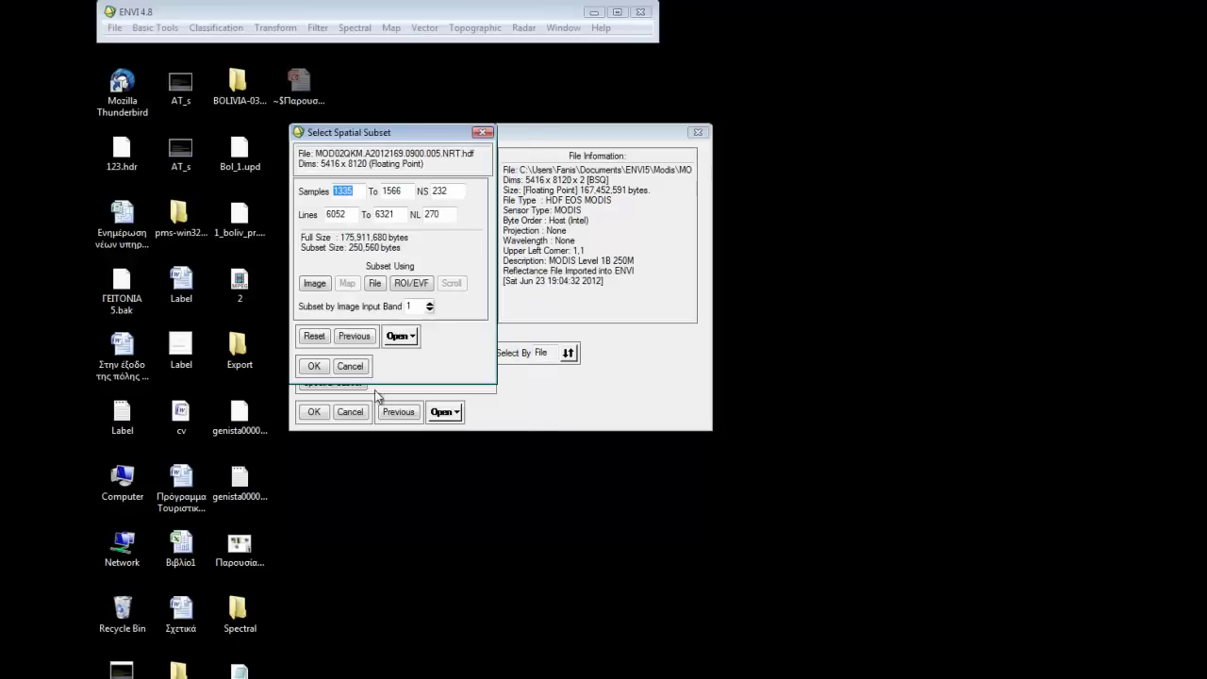
click(314, 367)
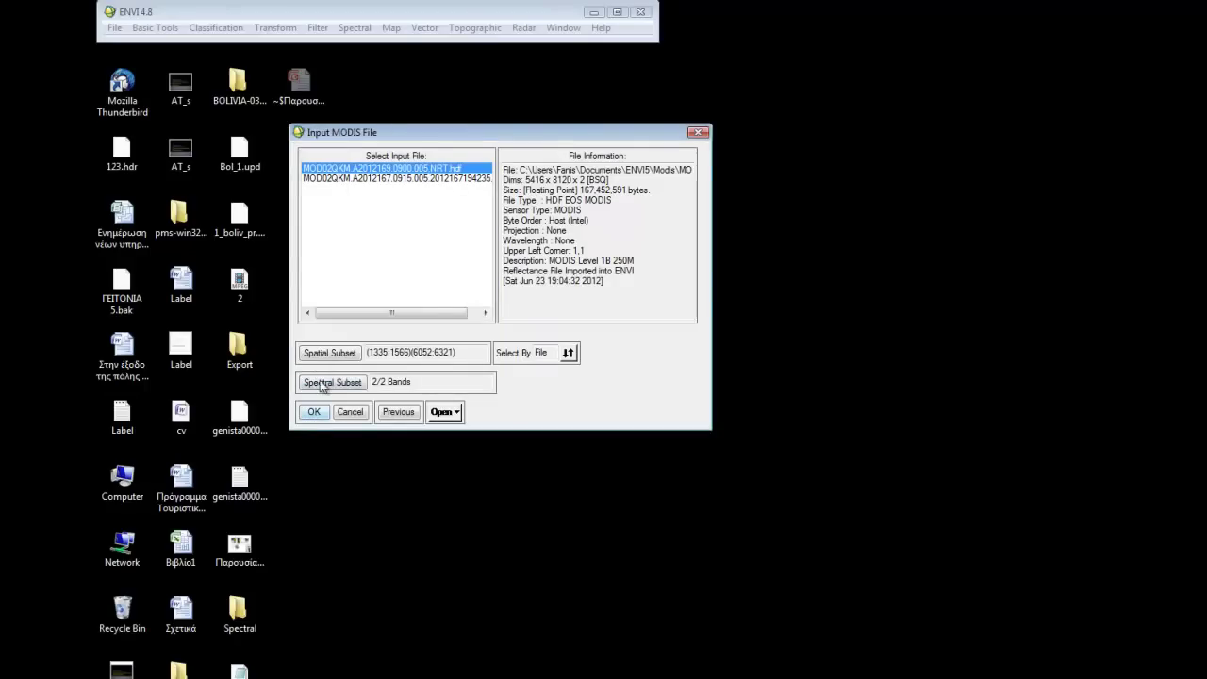
Restrict the spectral subset to 250M Reflectance (Band 2) and accept the MODIS input file
click(322, 383)
click(583, 180)
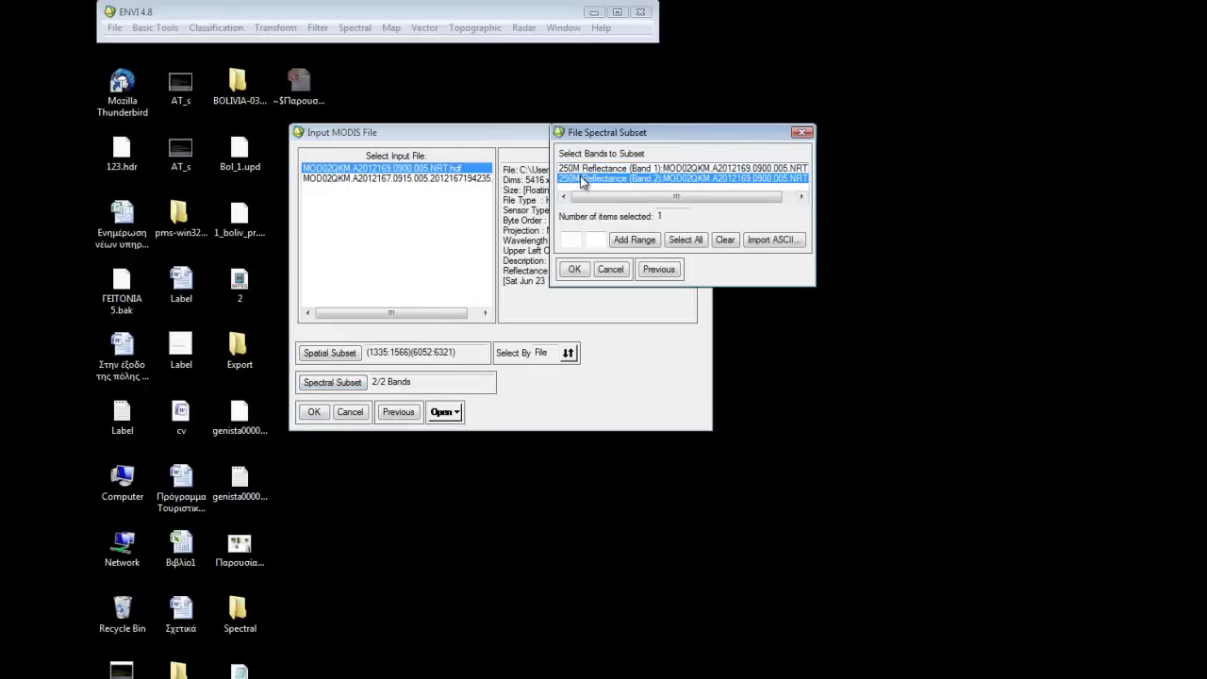
drag(647, 195, 660, 195)
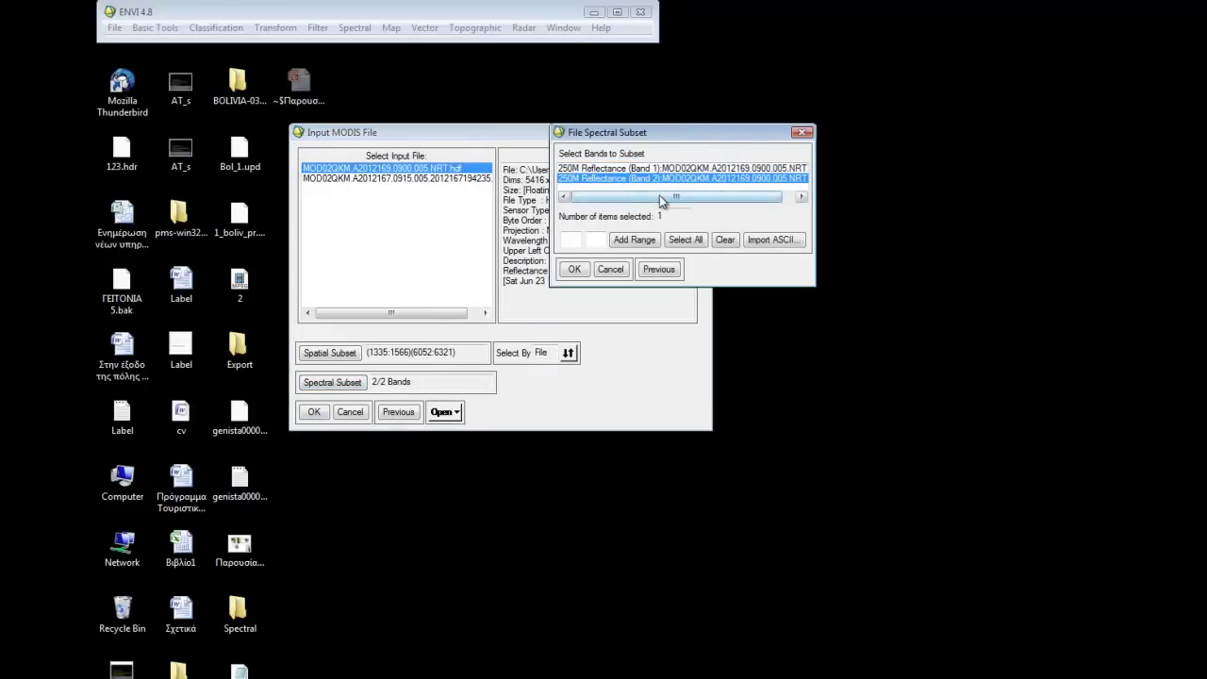
click(574, 270)
click(314, 412)
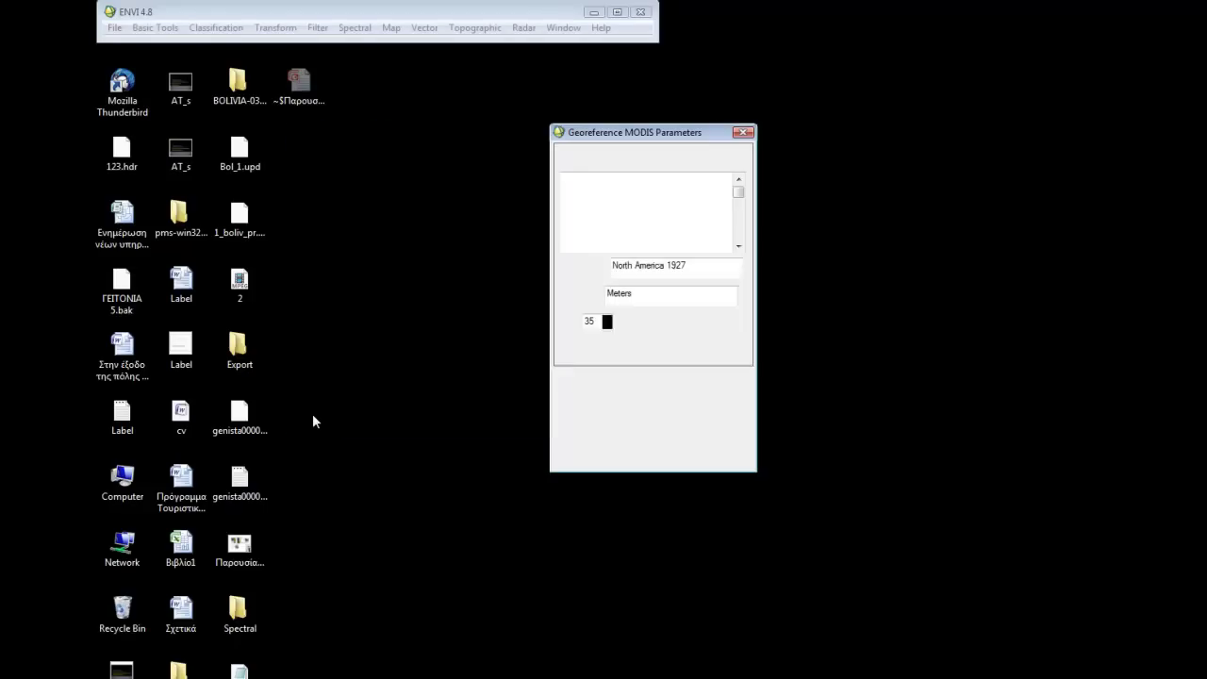
Georeference the subset to UTM zone 34 North with the WGS-84 datum and output the result to memory
click(592, 266)
drag(721, 243, 722, 291)
click(582, 286)
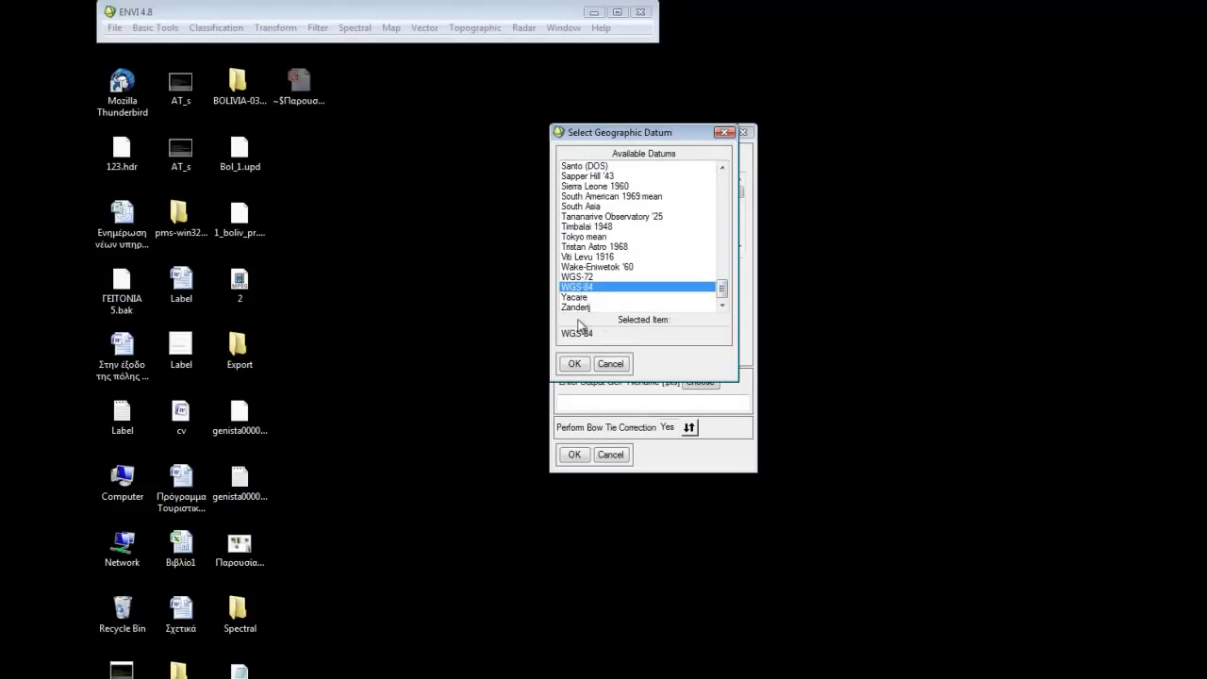
click(573, 364)
click(608, 326)
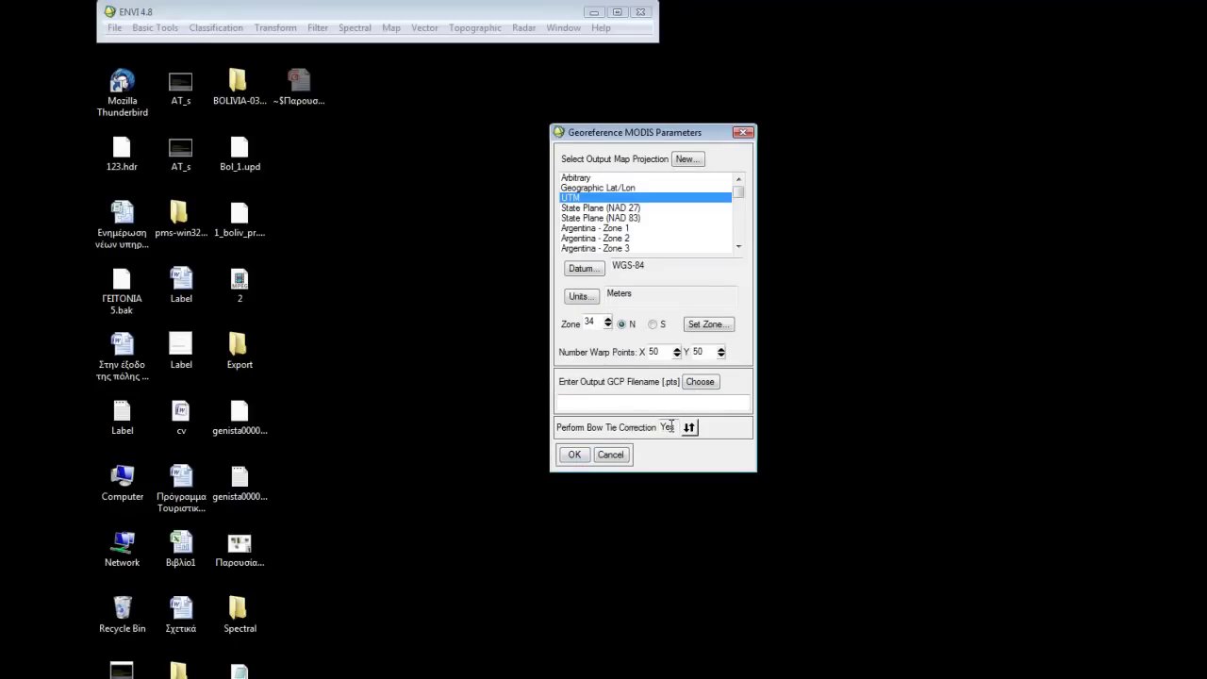
click(576, 454)
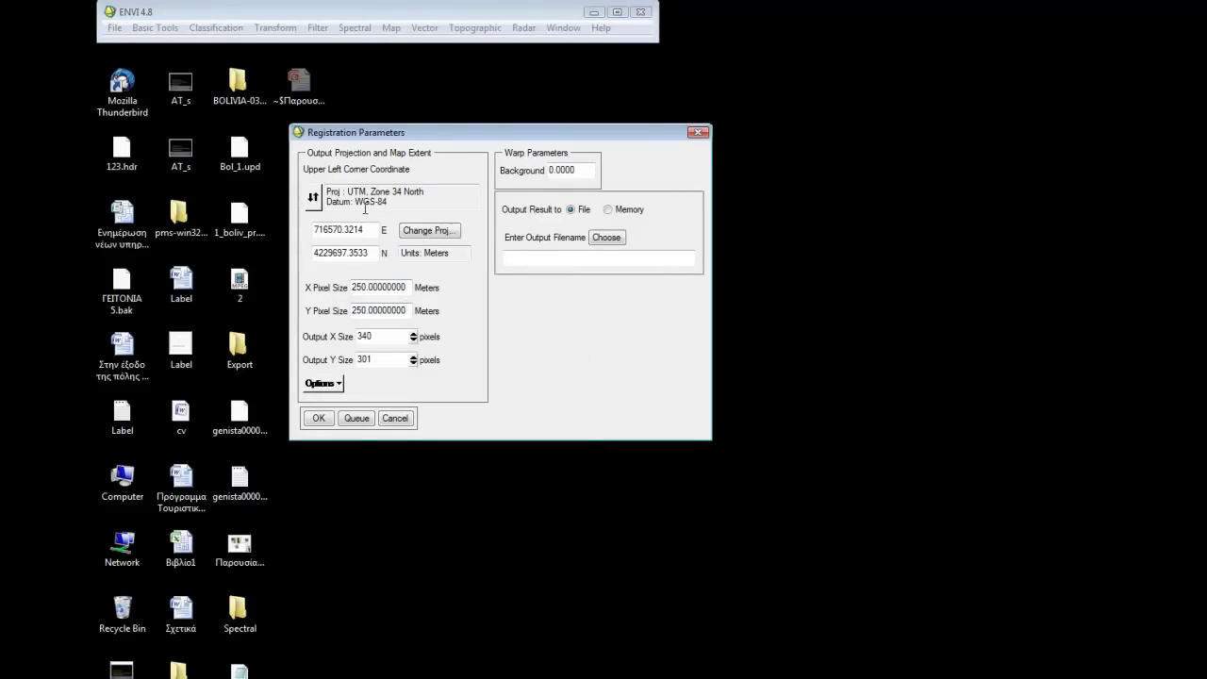
click(623, 218)
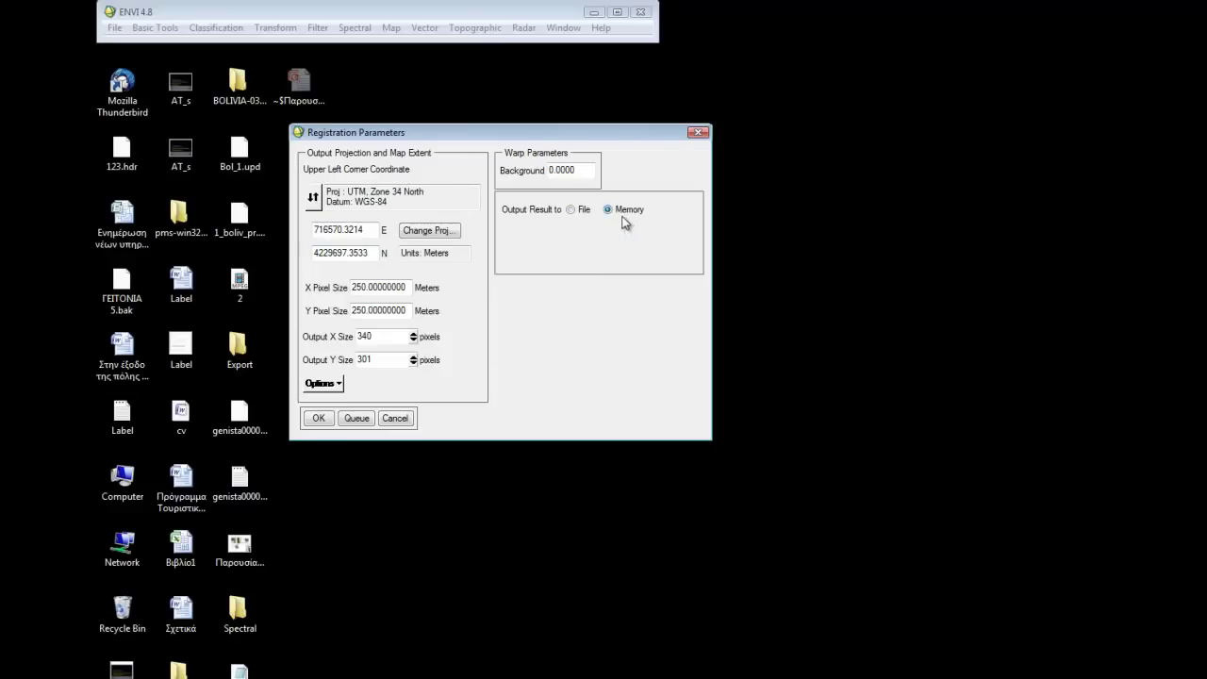
click(318, 419)
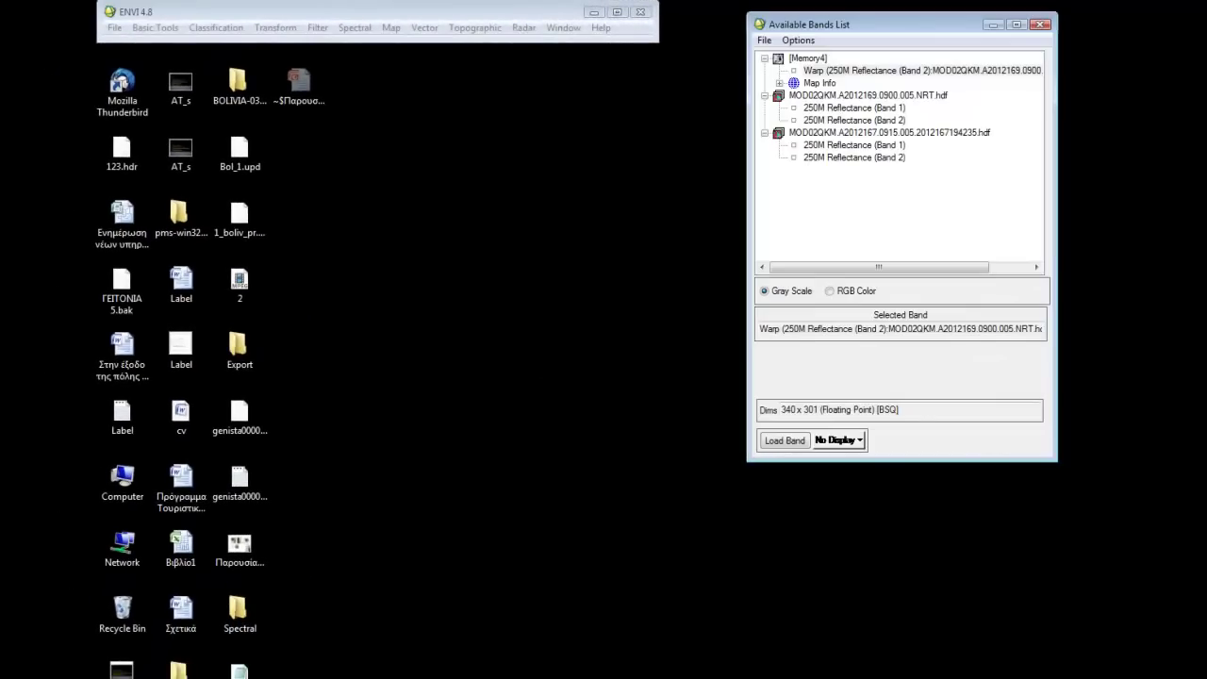
Inspect the peninsula tip of the warped A2012169.0900 Band 2 image in a display and close the display
right_click(828, 73)
click(854, 80)
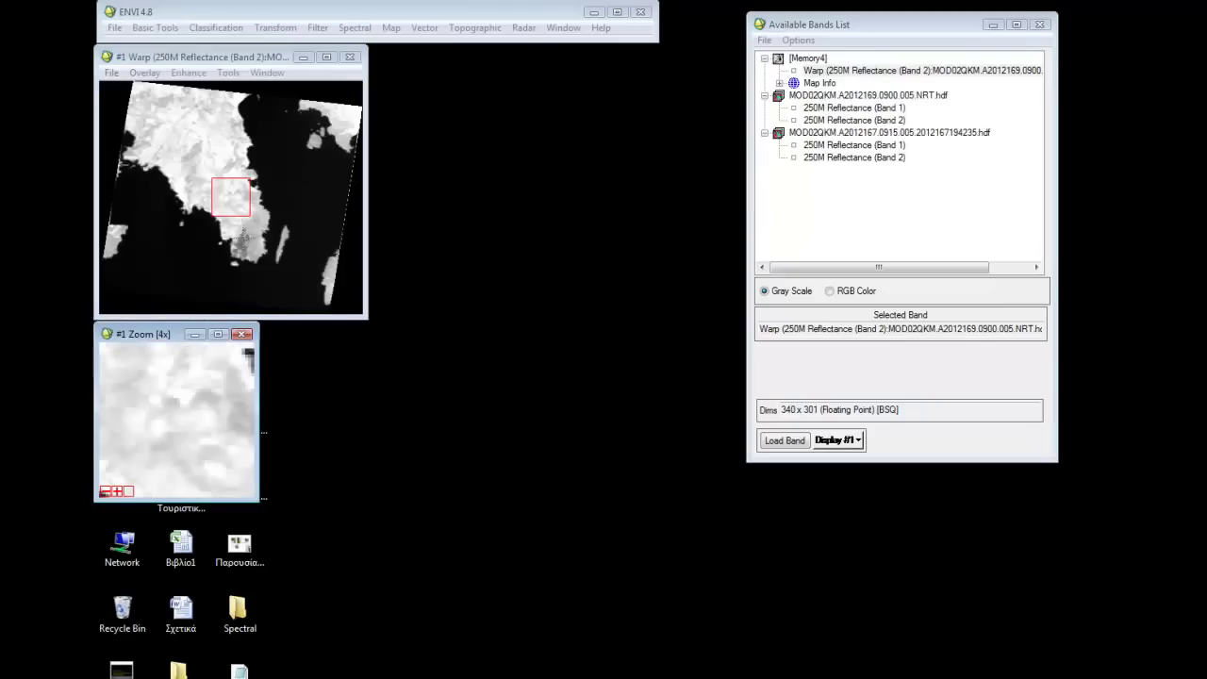
click(244, 237)
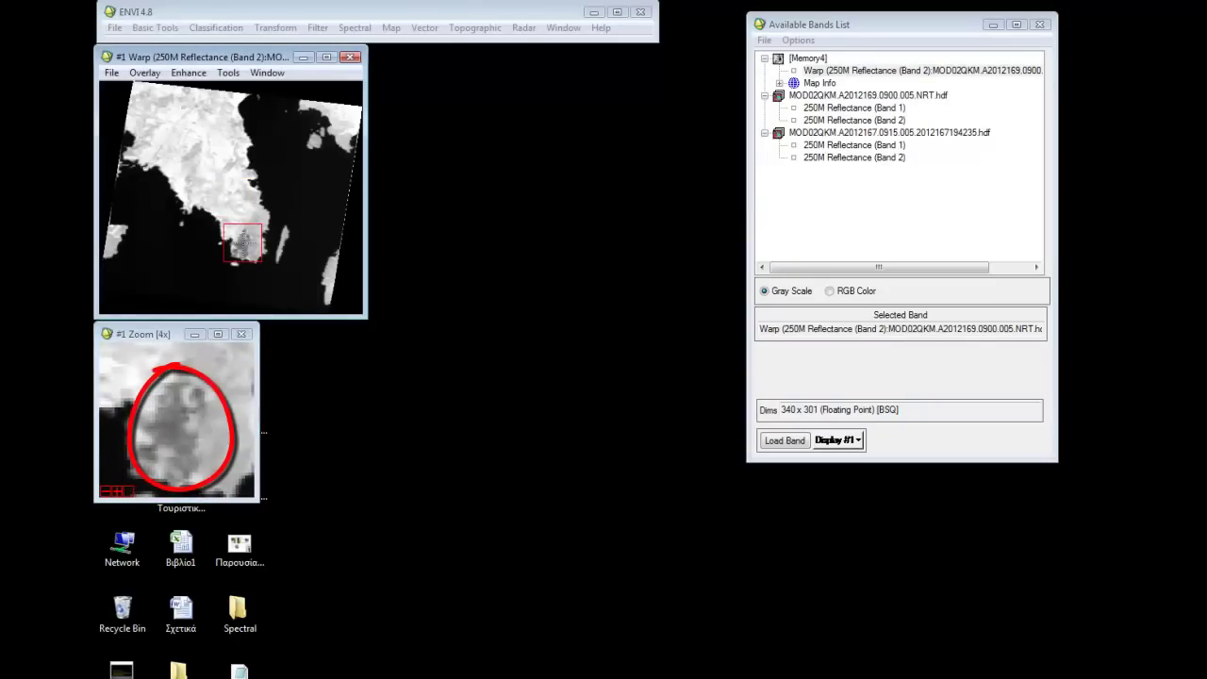
click(349, 59)
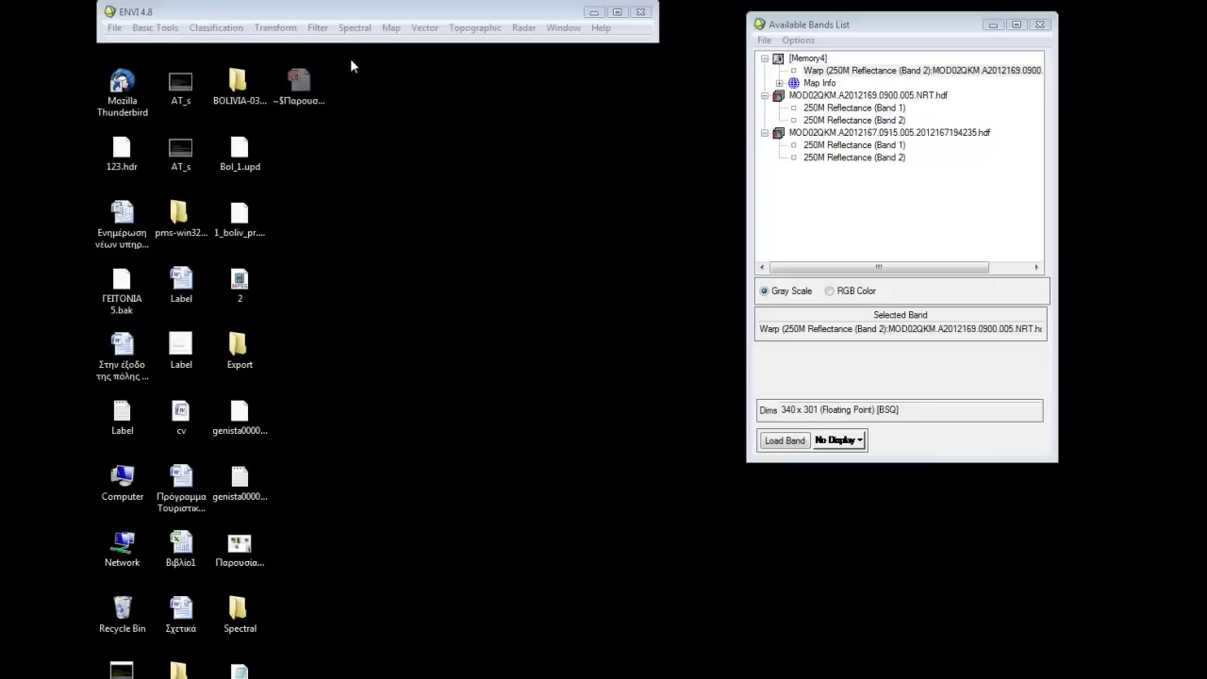
Start Georeference MODIS with MOD02QKM.A2012167.0915.005.2012167194235.hdf as the input file
click(390, 27)
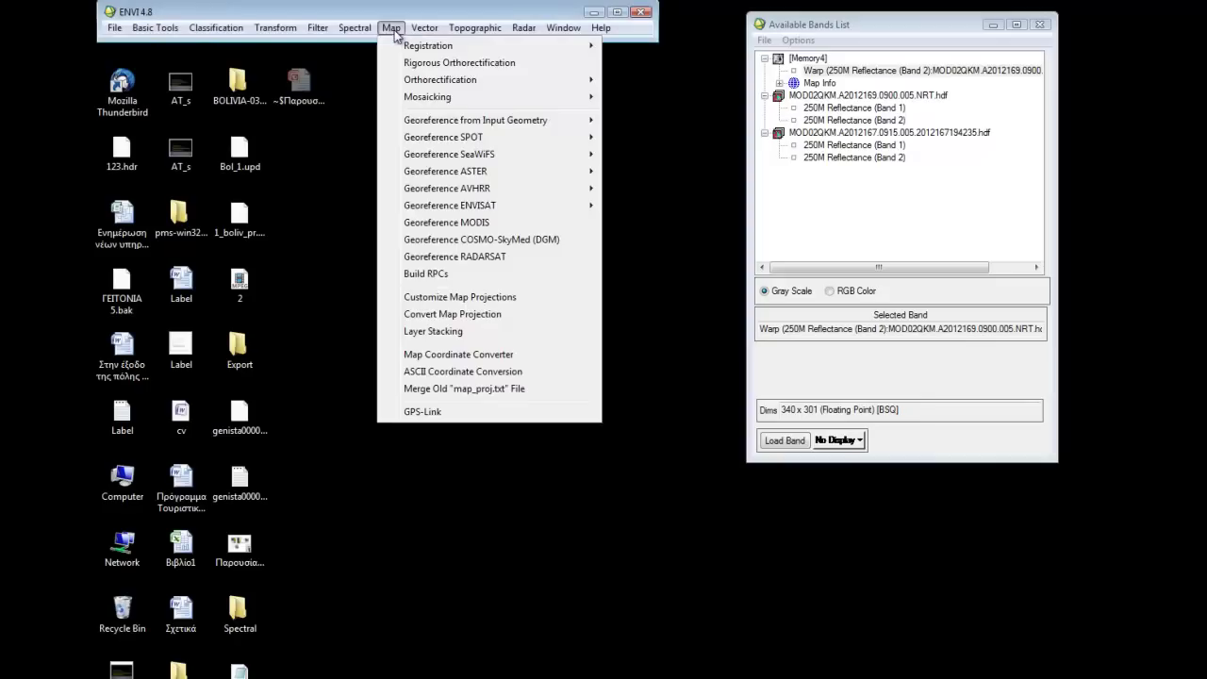
click(459, 223)
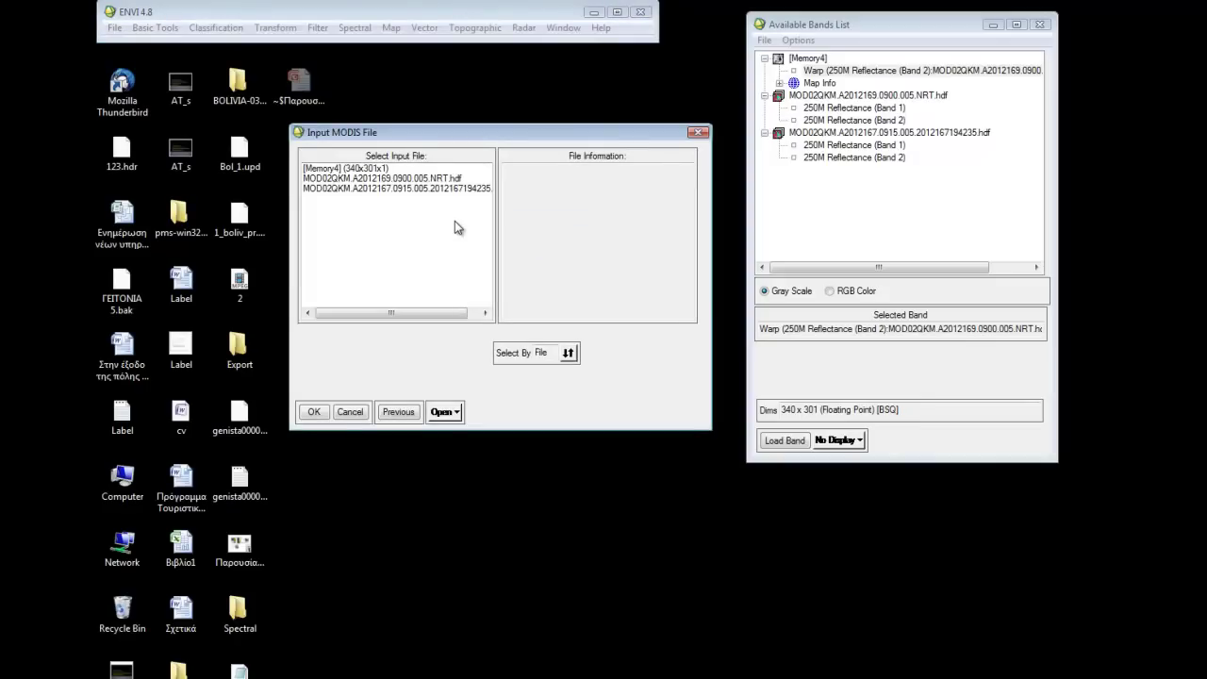
click(406, 189)
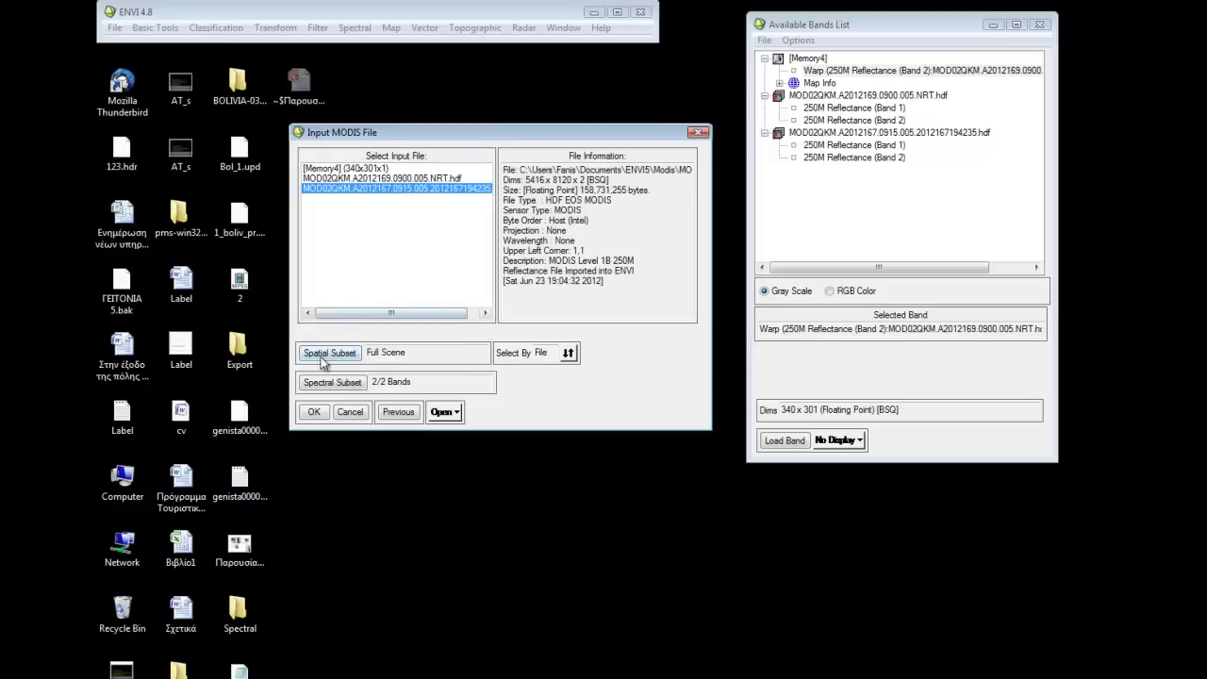
Restrict the spatial subset by image to a box around the peninsula tip, samples 2302 to 2475 and lines 1548 to 1759
click(317, 355)
click(315, 297)
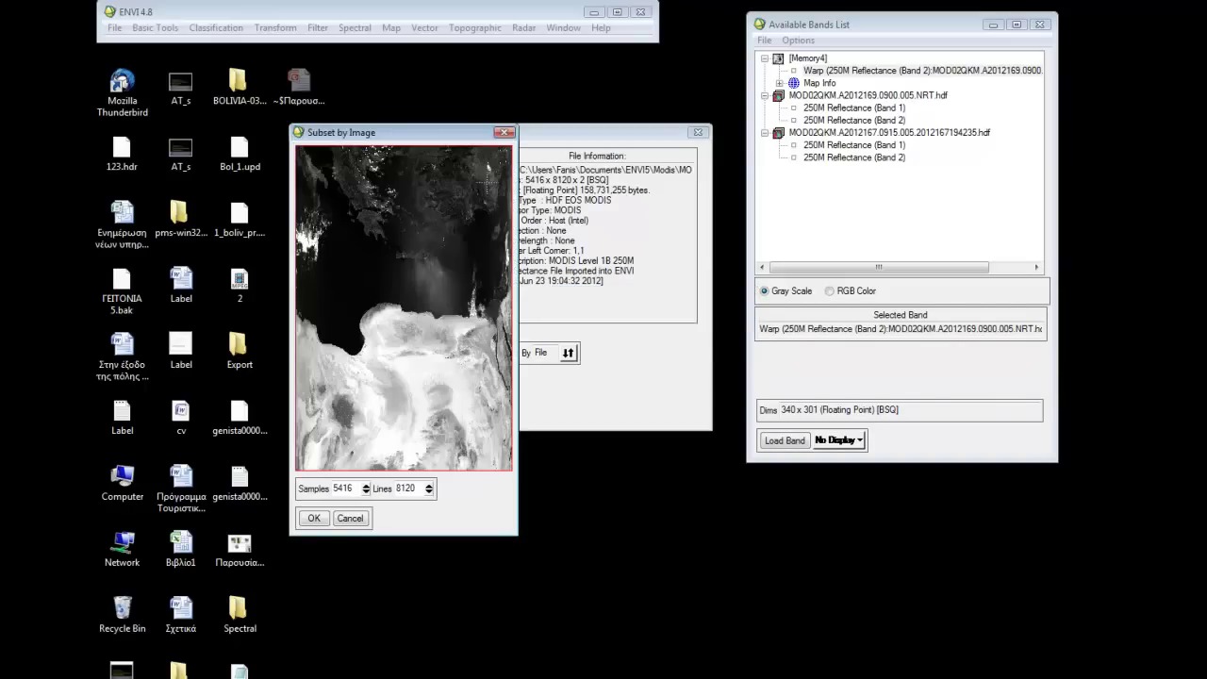
drag(512, 147, 399, 205)
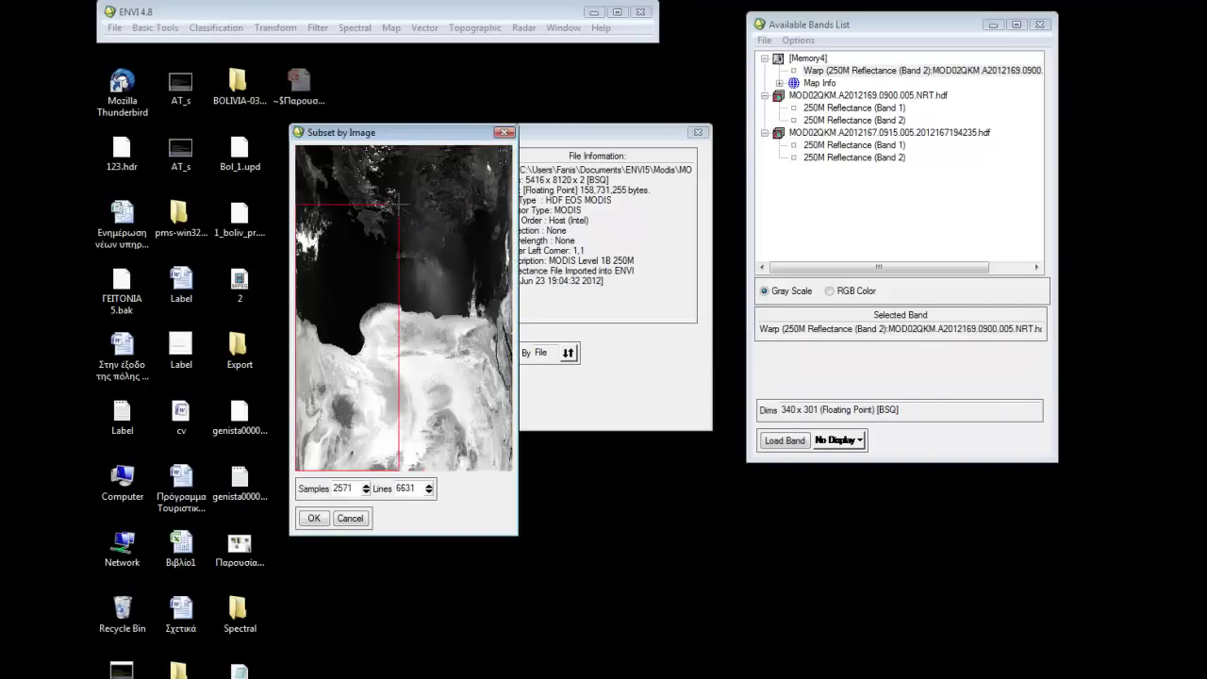
drag(296, 472, 392, 209)
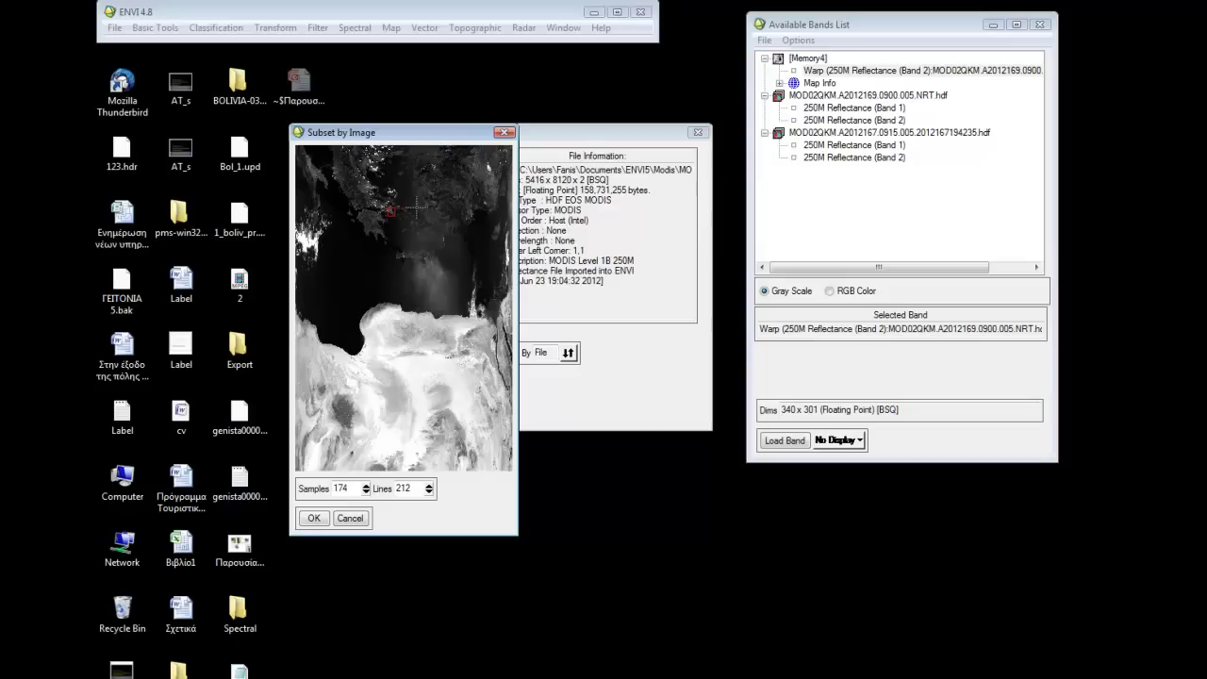
click(304, 521)
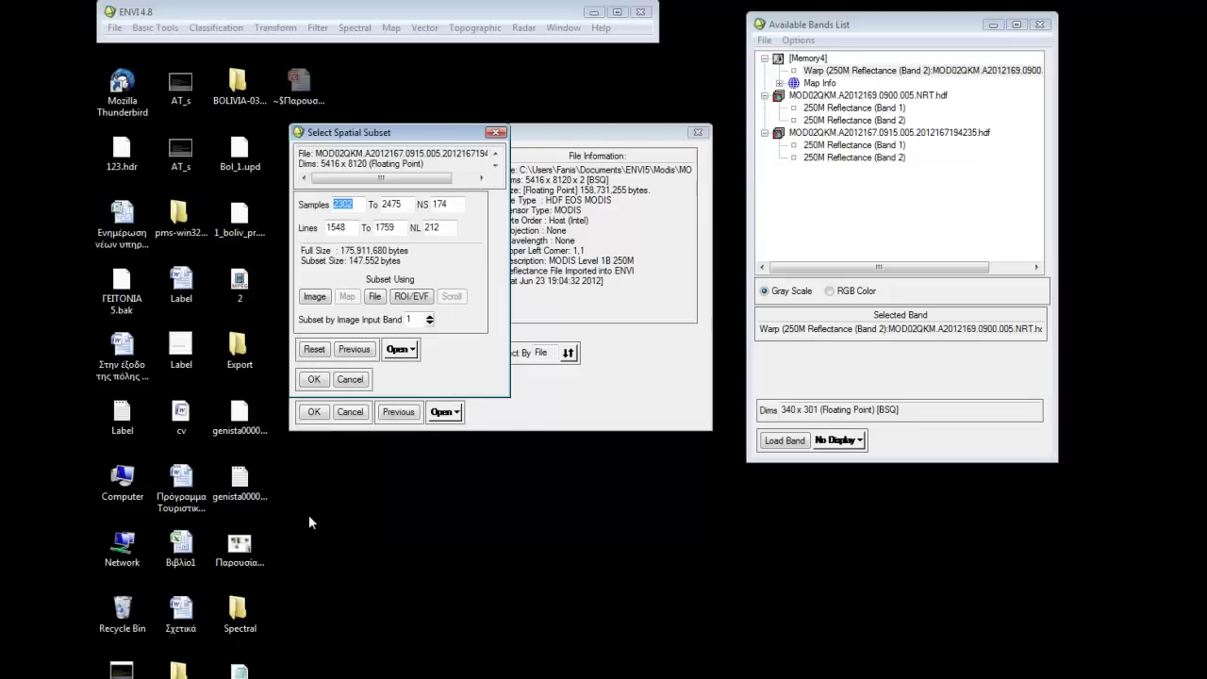
click(314, 379)
Limit the A2012167.0915 input to 250M Reflectance (Band 2) and accept the file selection
click(332, 382)
click(576, 177)
click(575, 268)
click(314, 414)
Georeference the A2012167.0915 subset to UTM zone 34 North with the WGS-84 datum, outputting the result to memory
click(585, 270)
drag(722, 243, 721, 288)
click(603, 286)
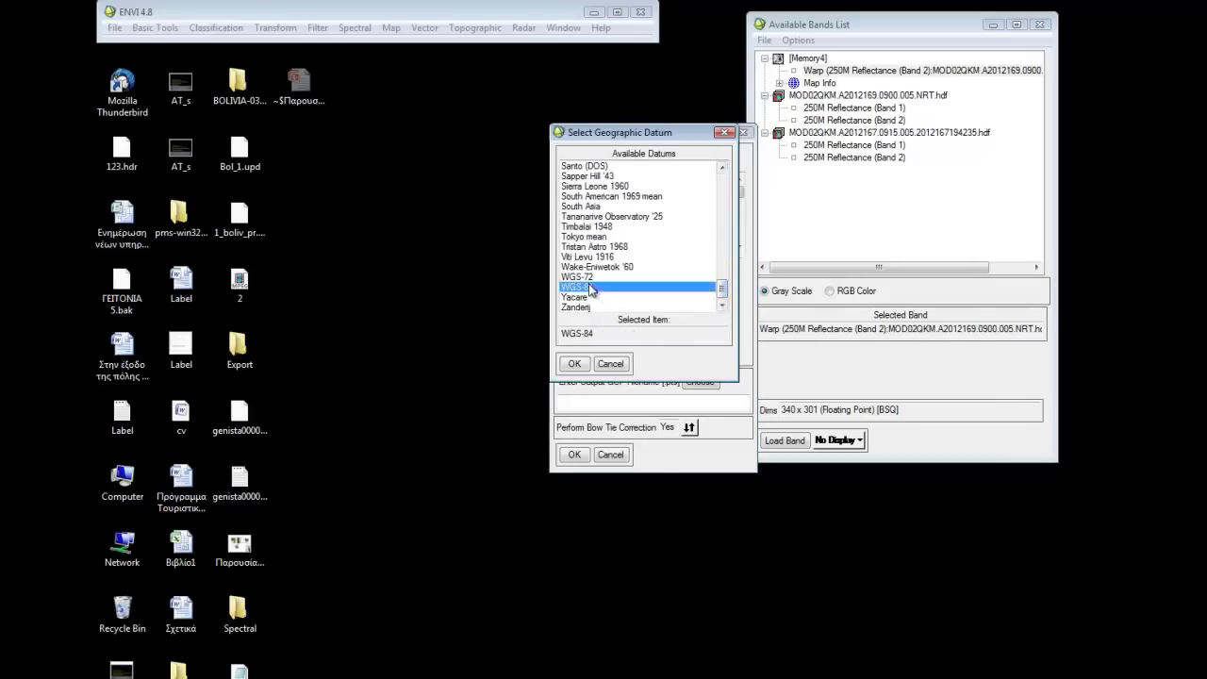
click(575, 364)
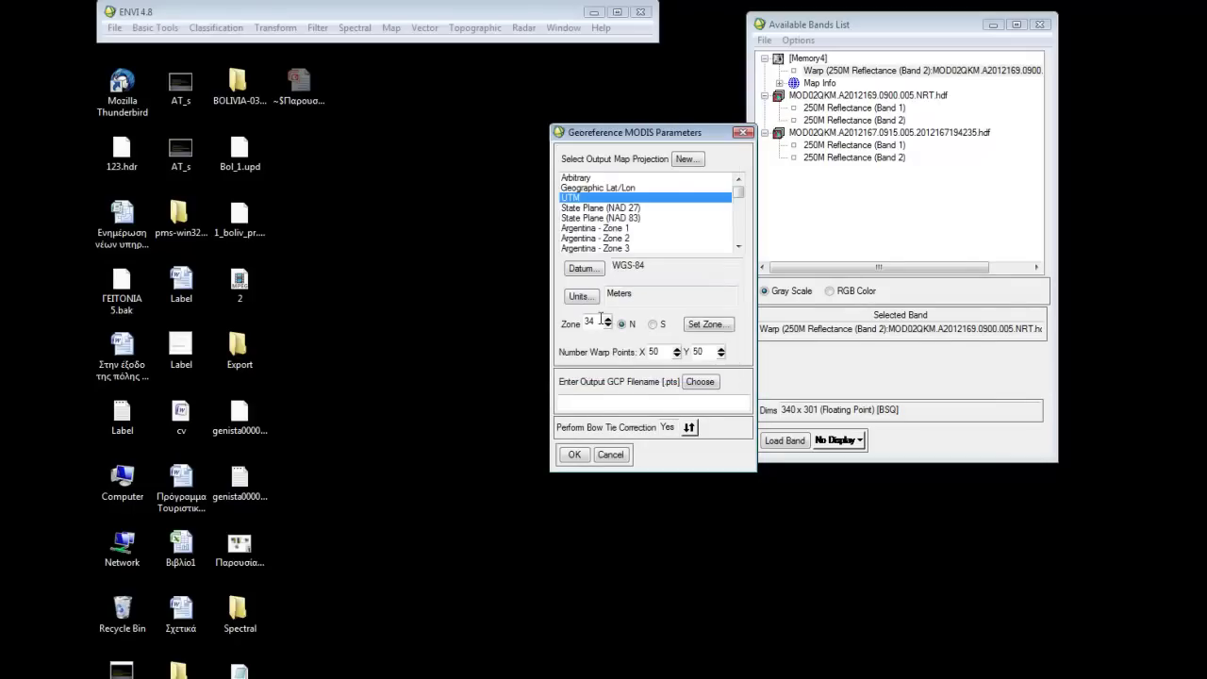
click(575, 454)
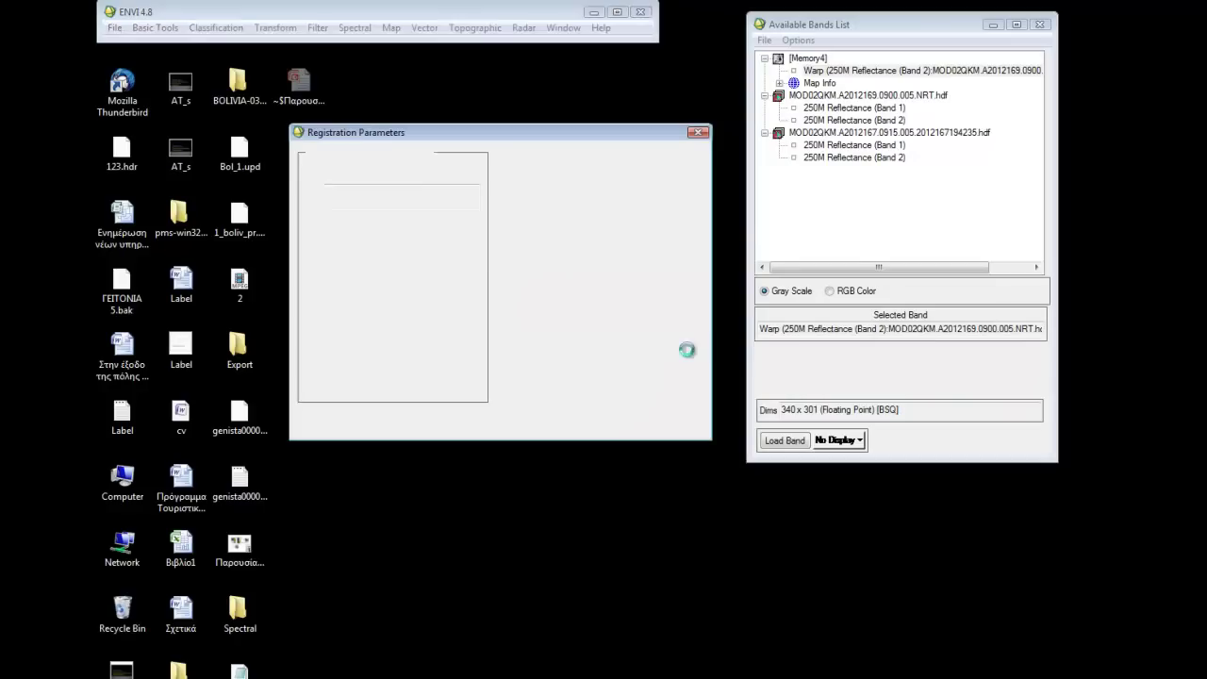
click(608, 209)
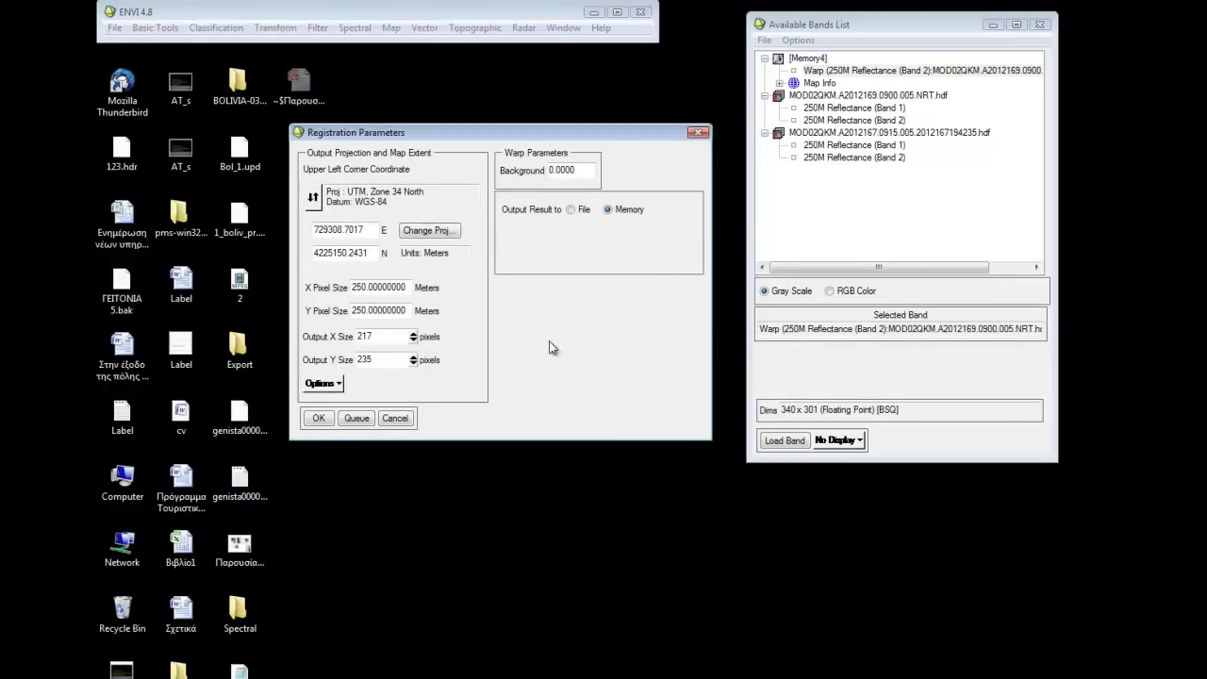
click(318, 419)
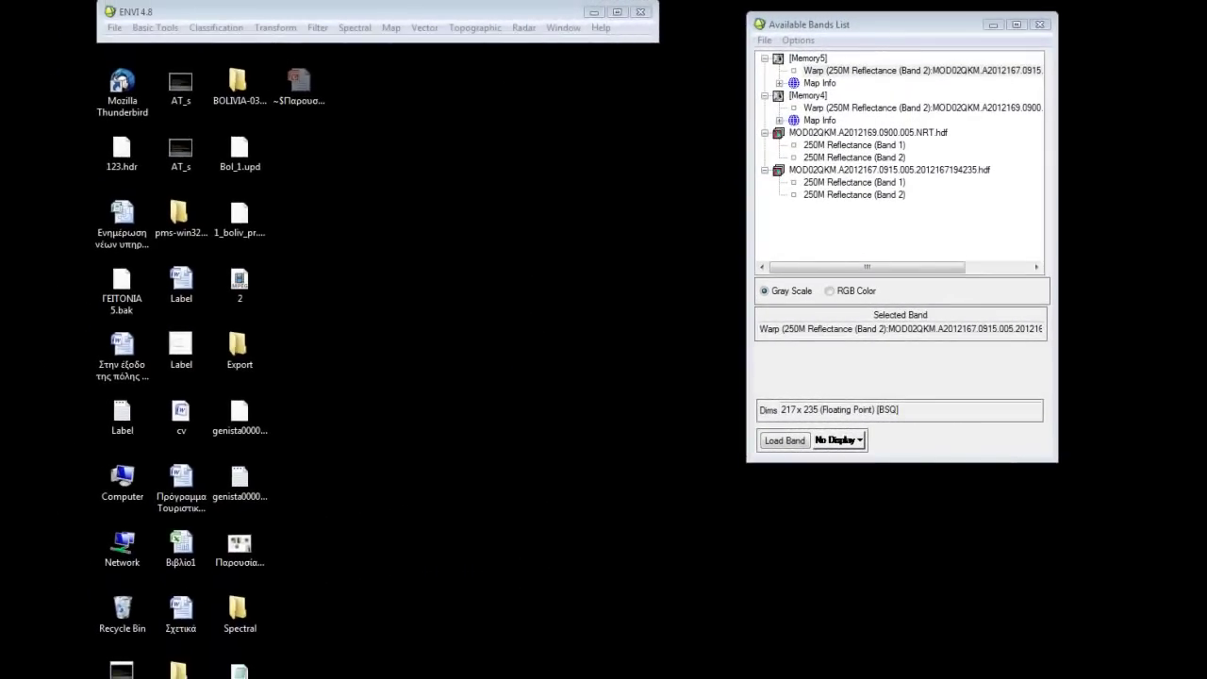
Load the warped A2012167.0915 band into display #1 and the warped A2012169.0900 band into display #2, and place them side by side
right_click(953, 80)
click(972, 88)
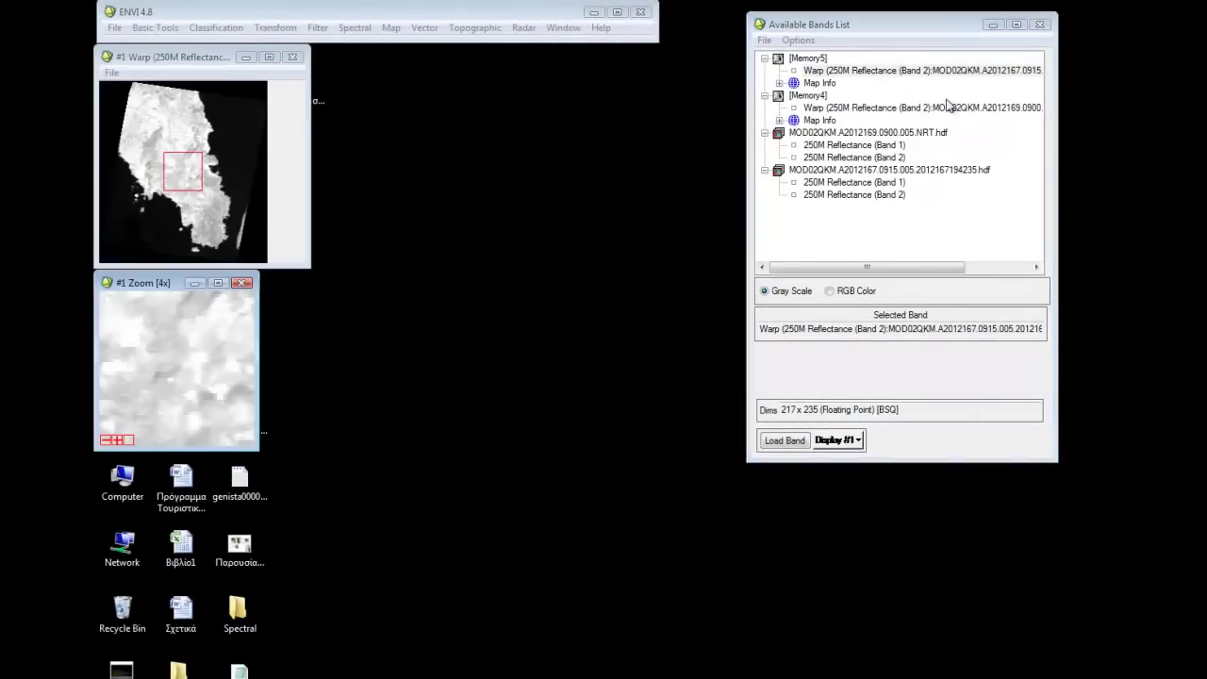
right_click(901, 111)
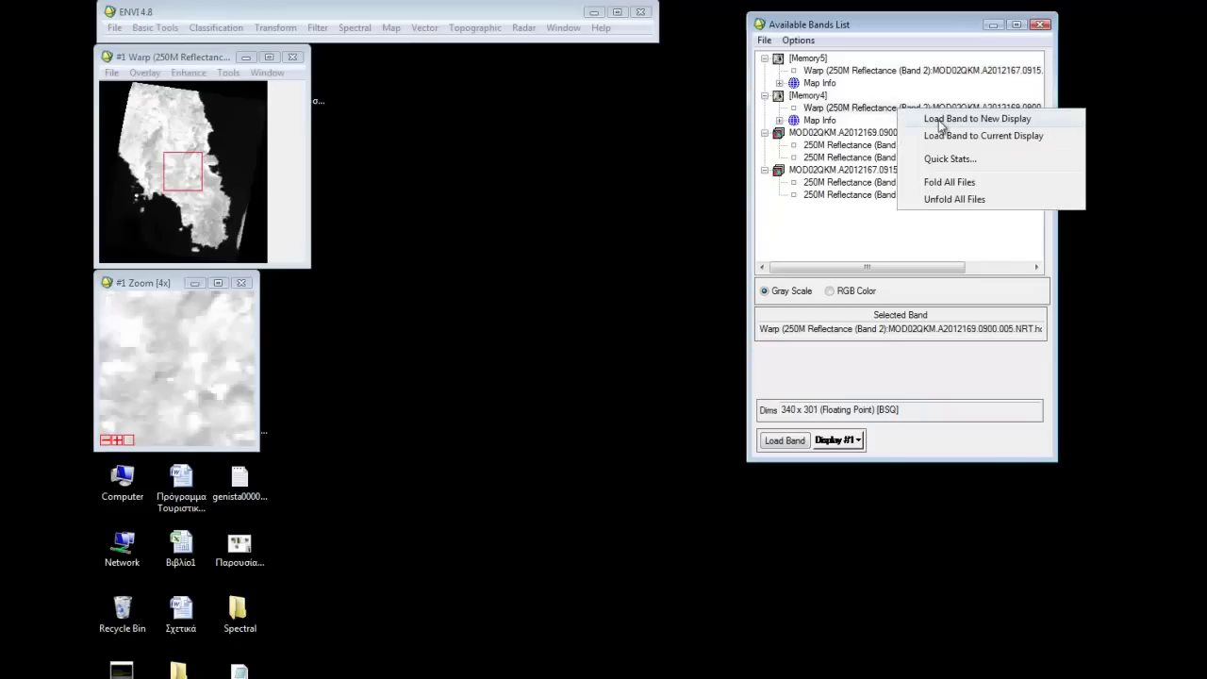
click(937, 124)
drag(806, 56, 452, 71)
click(226, 53)
drag(216, 58, 287, 66)
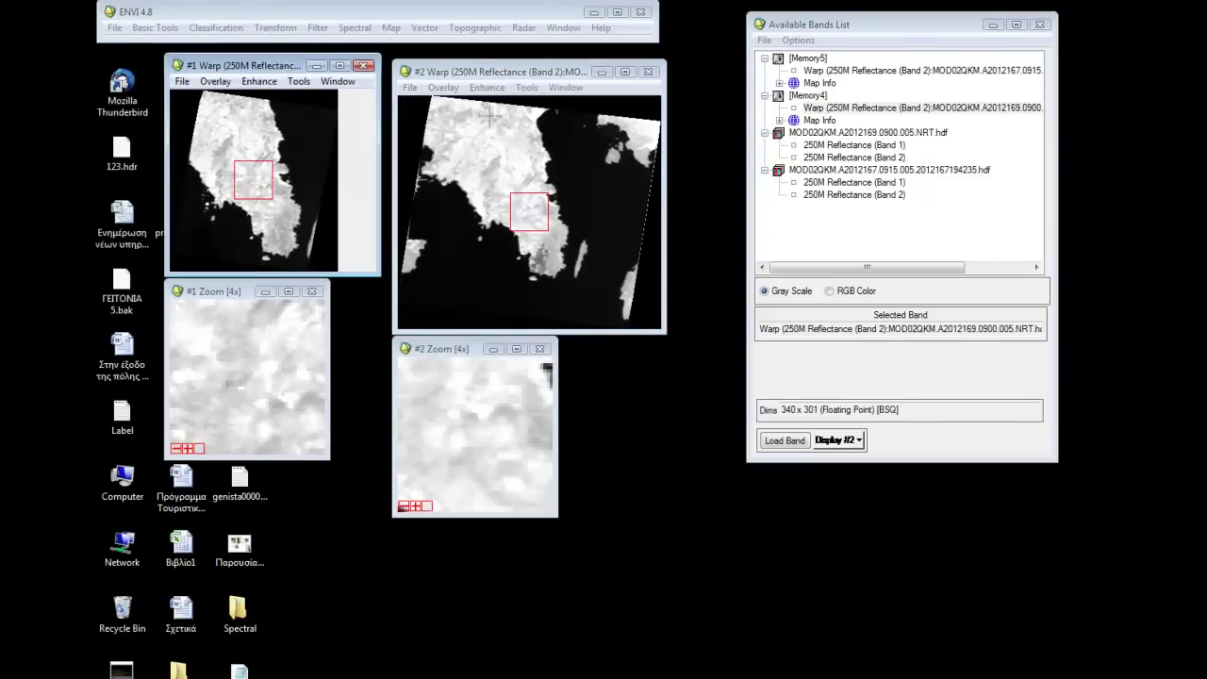
Link displays #1 and #2 and compare the peninsula tip in both zoom windows
click(274, 238)
click(522, 260)
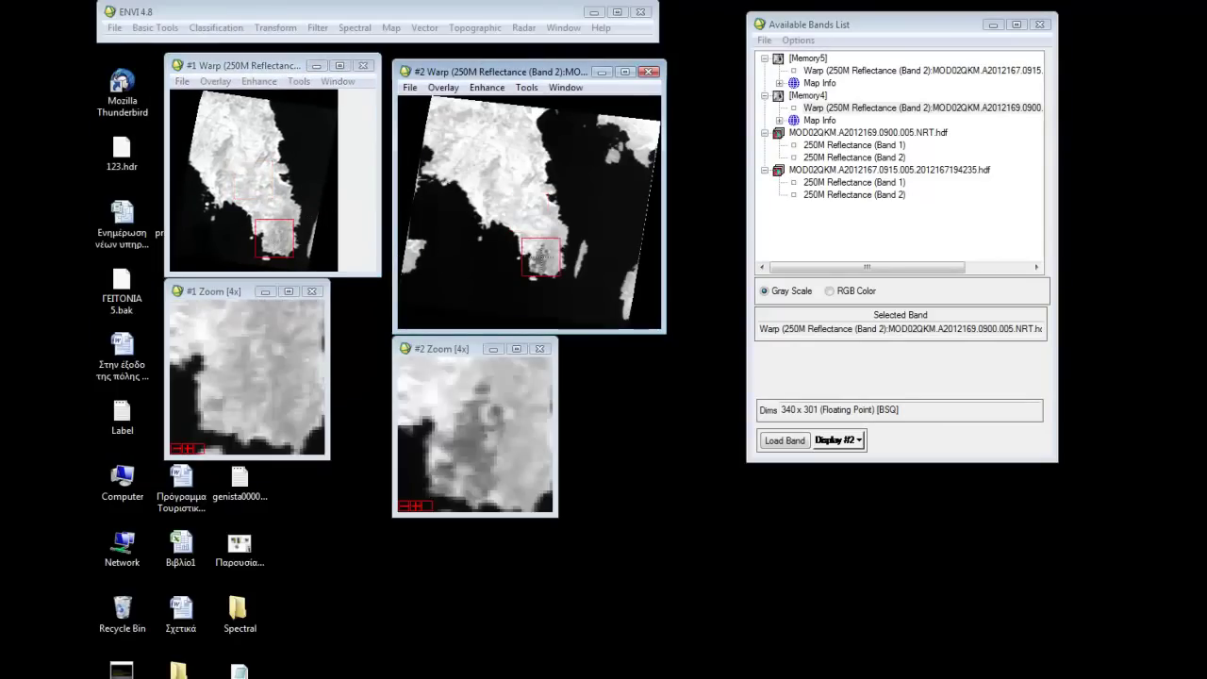
right_click(526, 172)
click(562, 199)
click(632, 344)
click(632, 366)
click(577, 394)
drag(513, 198, 542, 255)
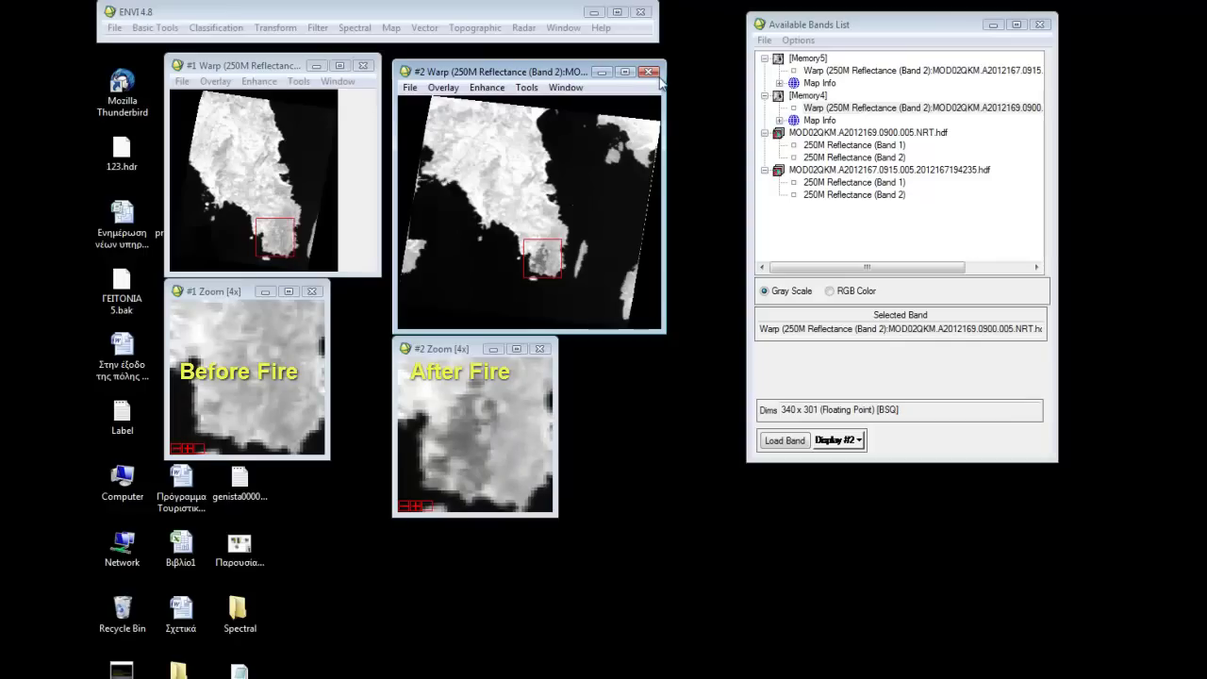
Close both displays and remove the two original MOD02QKM HDF files from the available bands
click(650, 71)
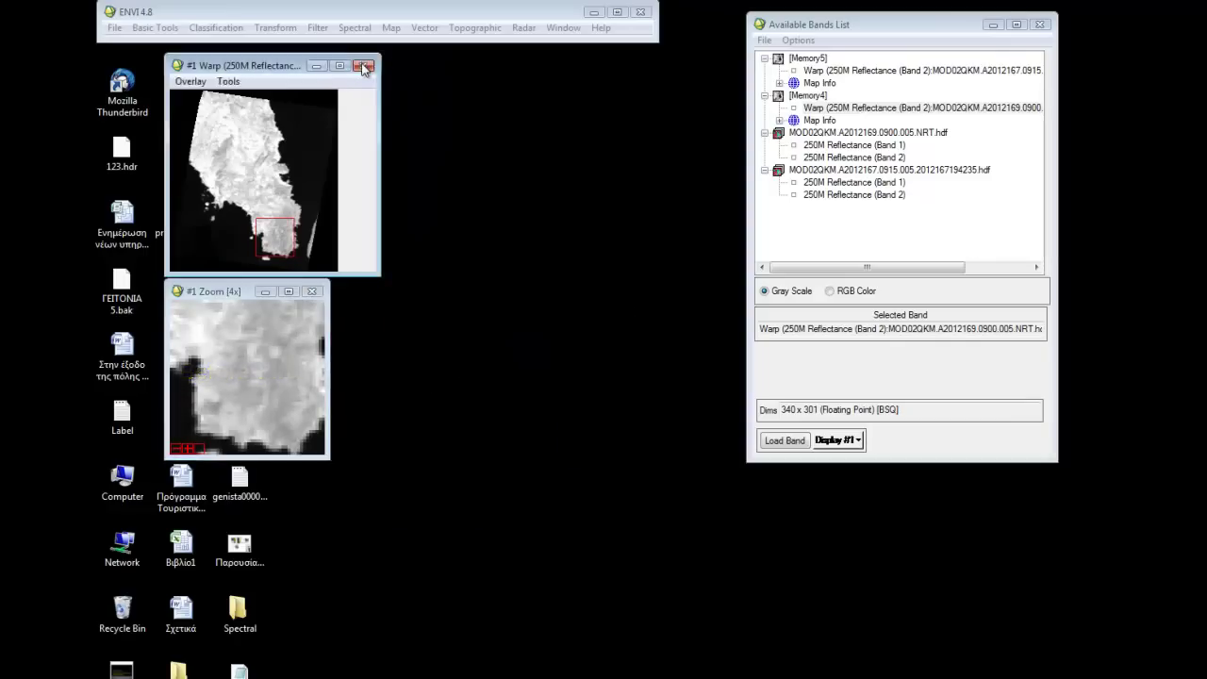
click(362, 65)
click(842, 138)
right_click(842, 138)
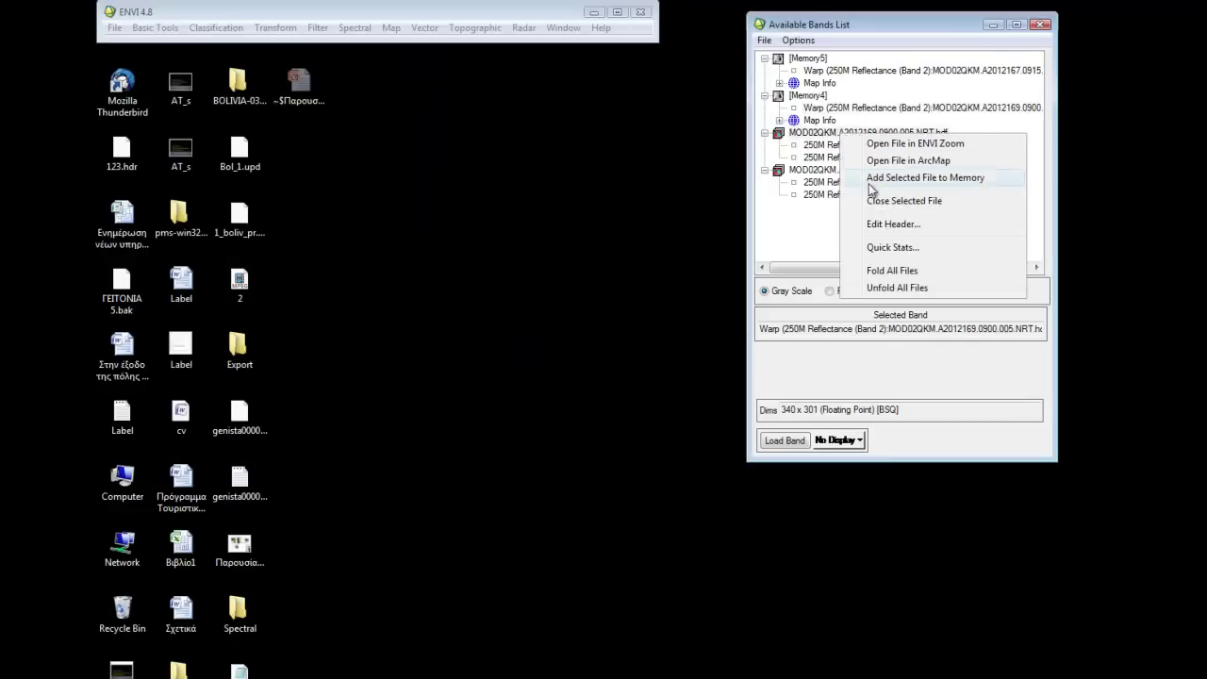
click(877, 200)
right_click(815, 134)
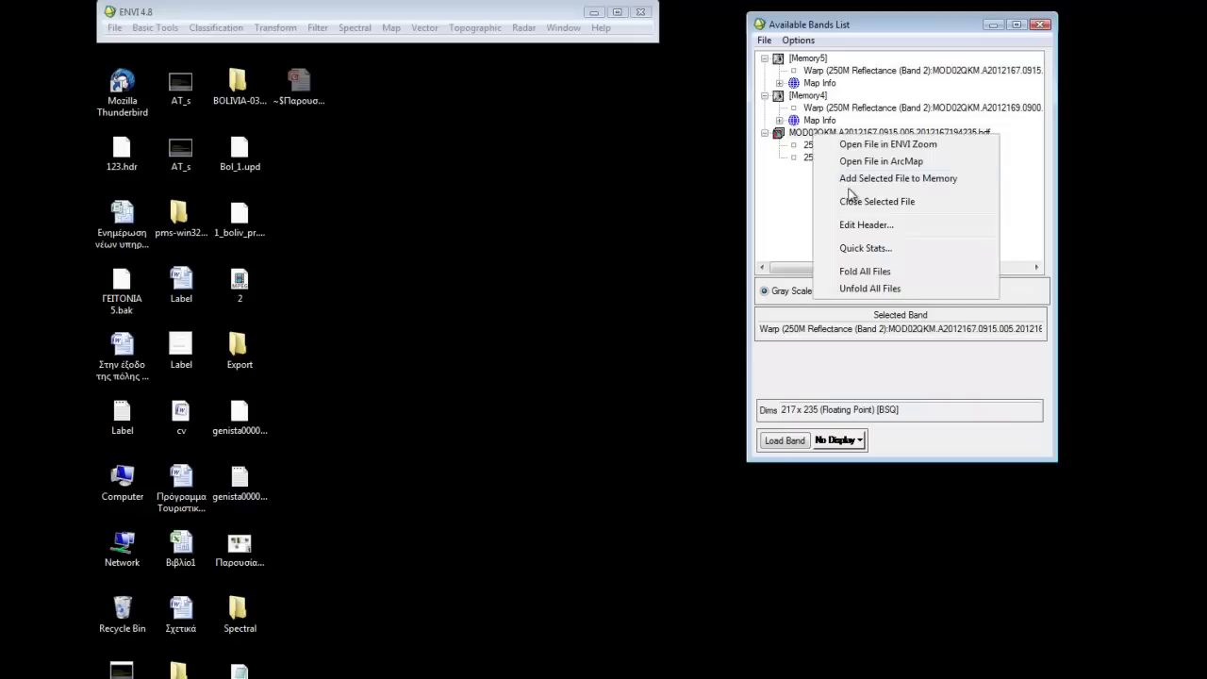
click(852, 204)
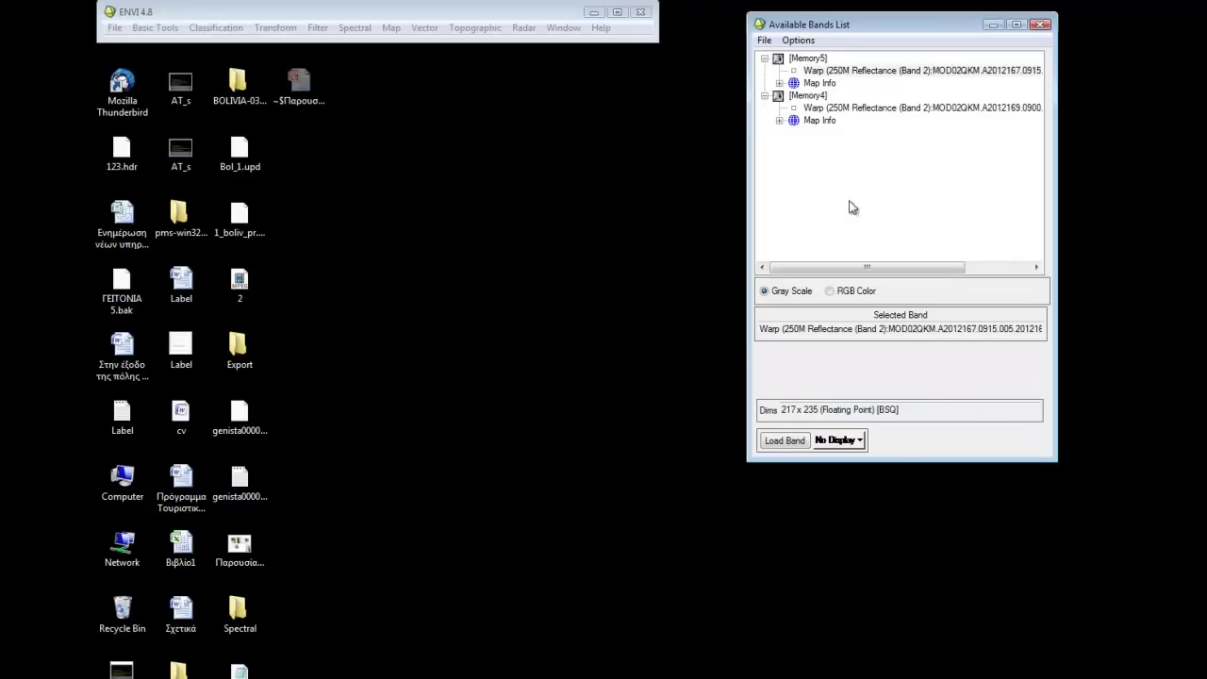
Calibrate the full scene of the warped A2012167.0915 band with Log Residuals, outputting the result to memory
click(157, 28)
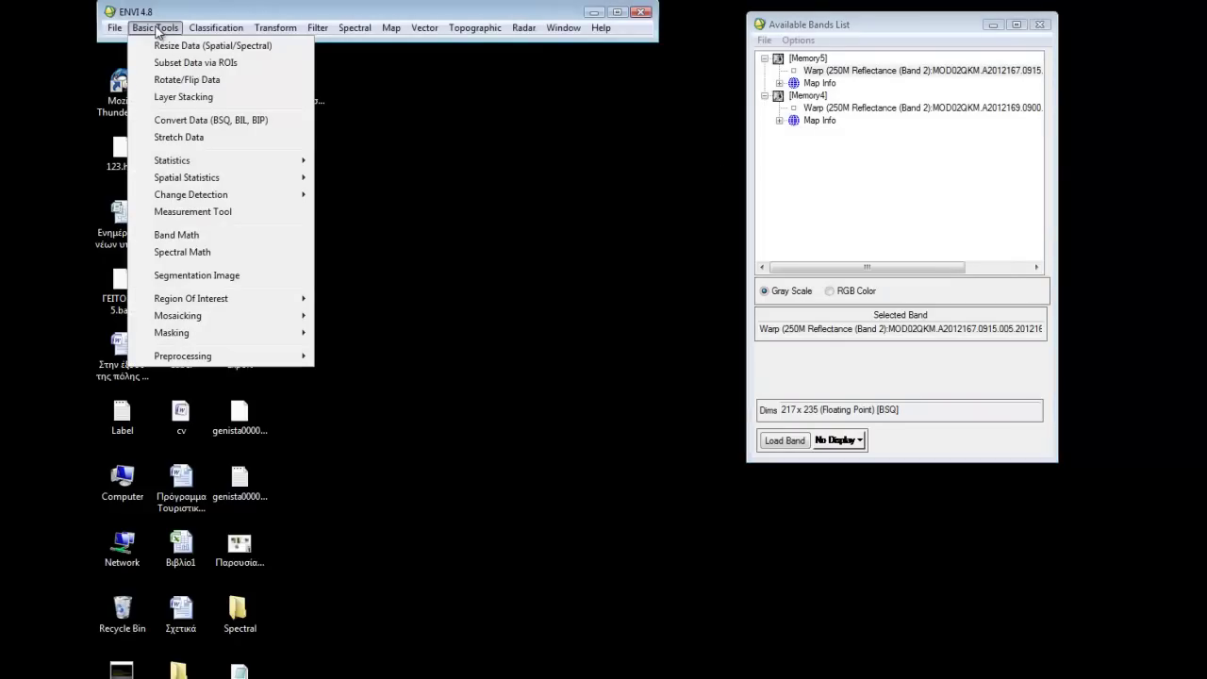
mouse_move(310, 365)
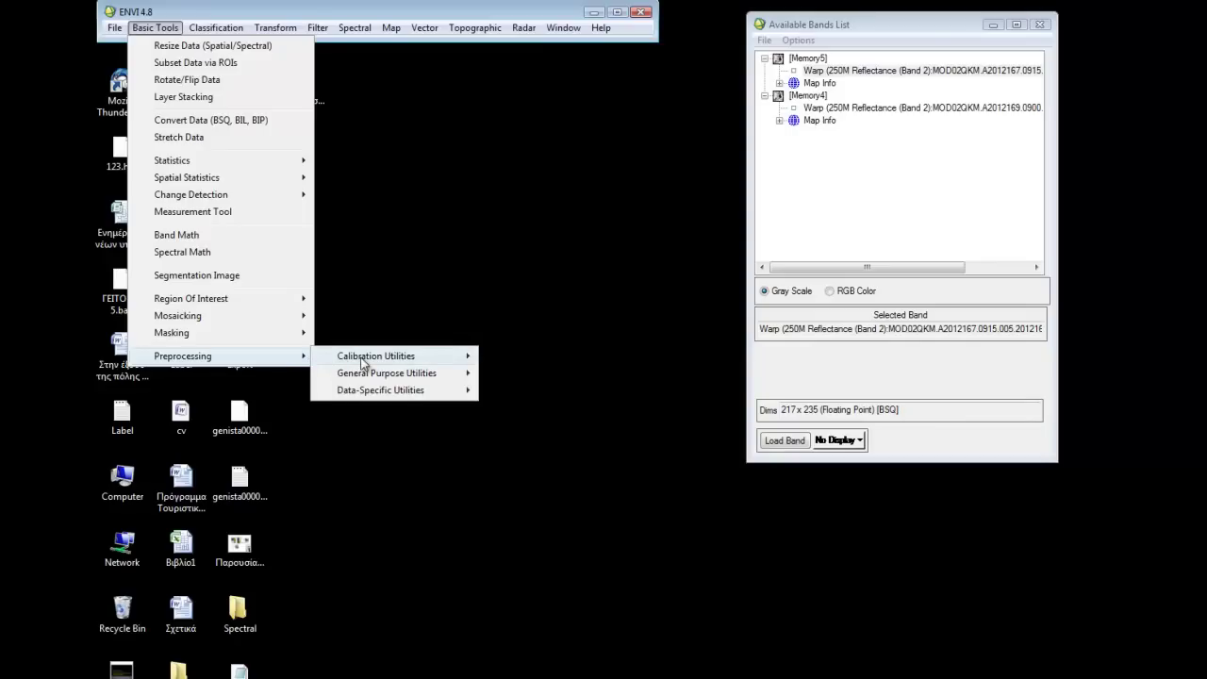
mouse_move(370, 357)
click(533, 509)
click(345, 168)
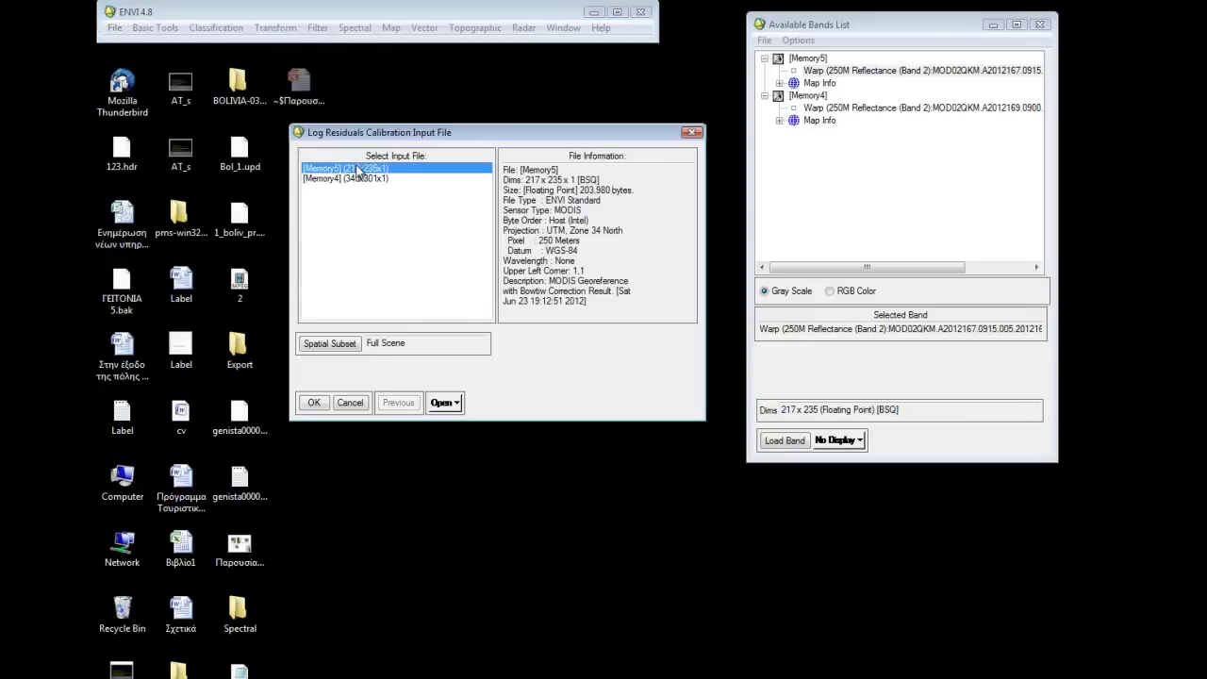
click(314, 402)
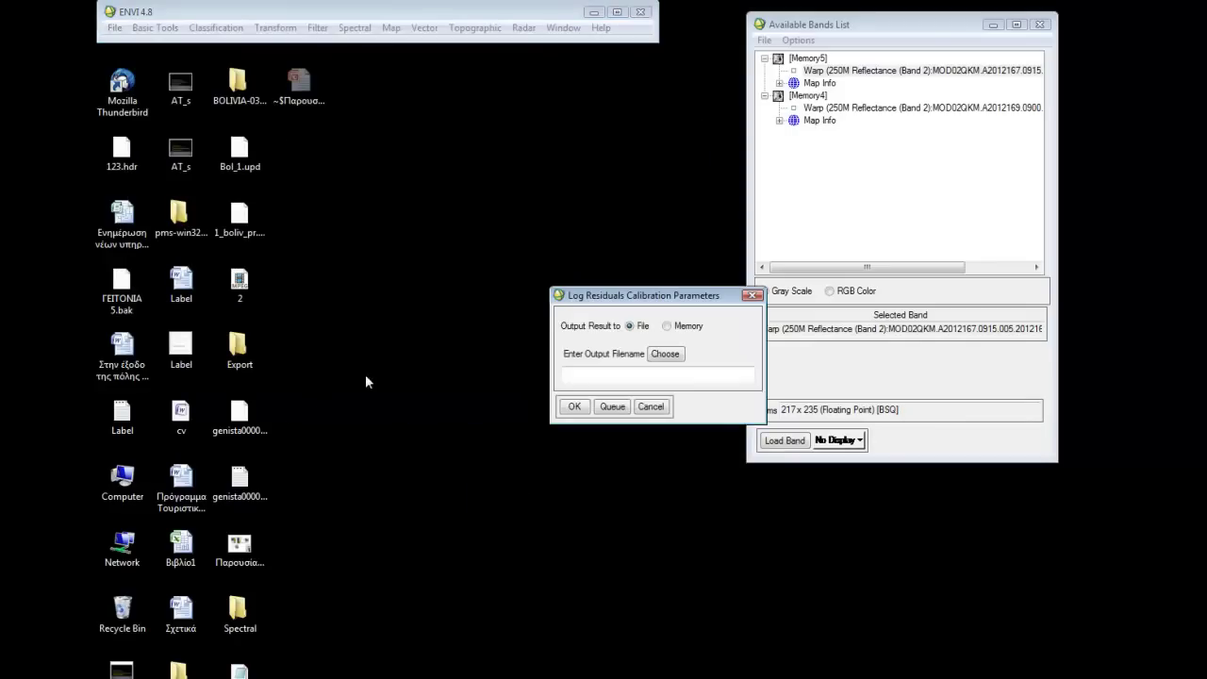
click(667, 325)
click(577, 407)
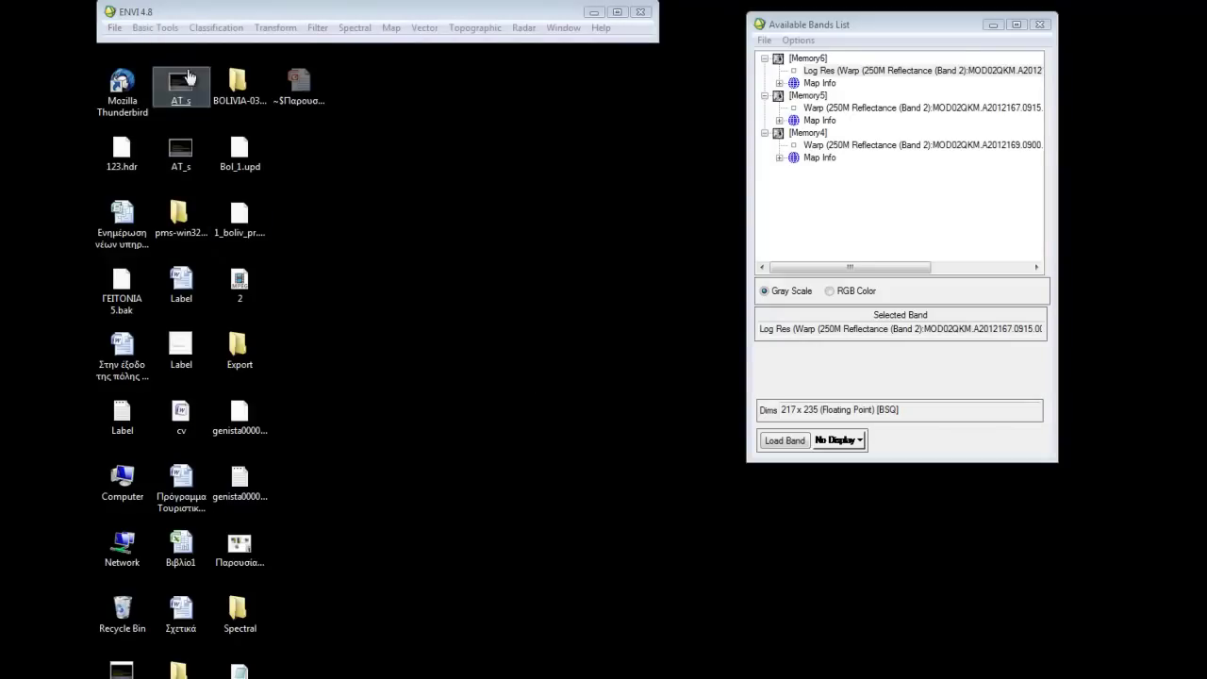
Calibrate the warped A2012169.0900 band with Log Residuals, outputting the result to memory
click(174, 27)
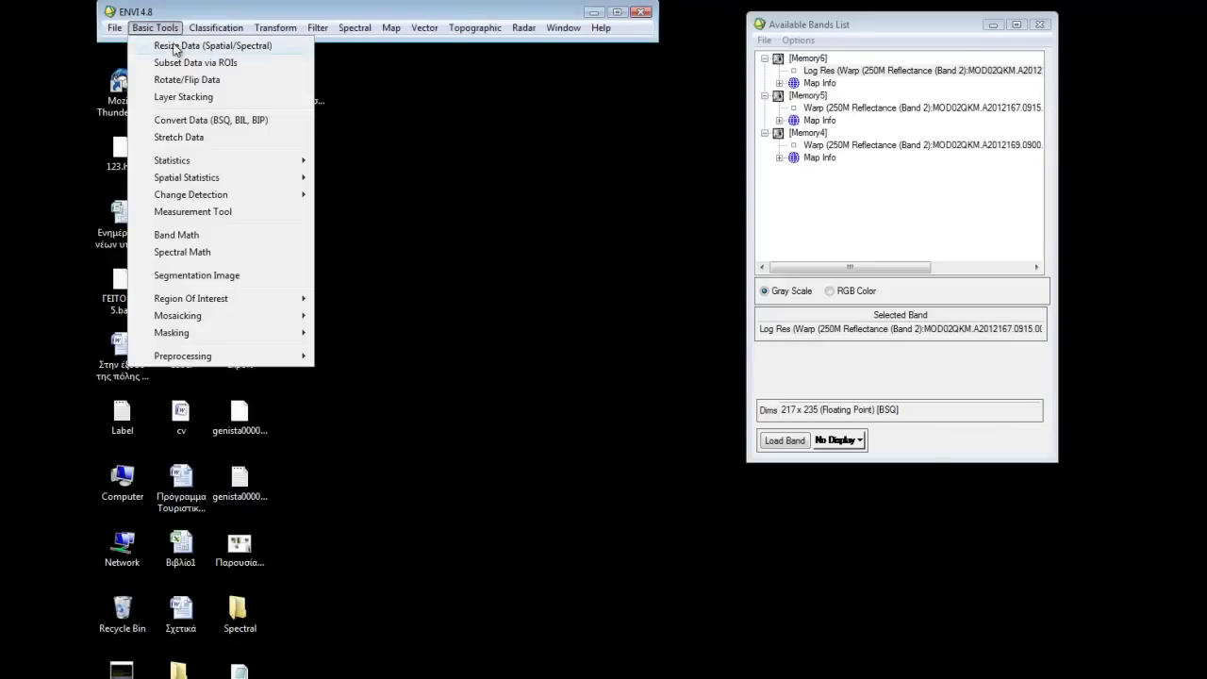
mouse_move(272, 356)
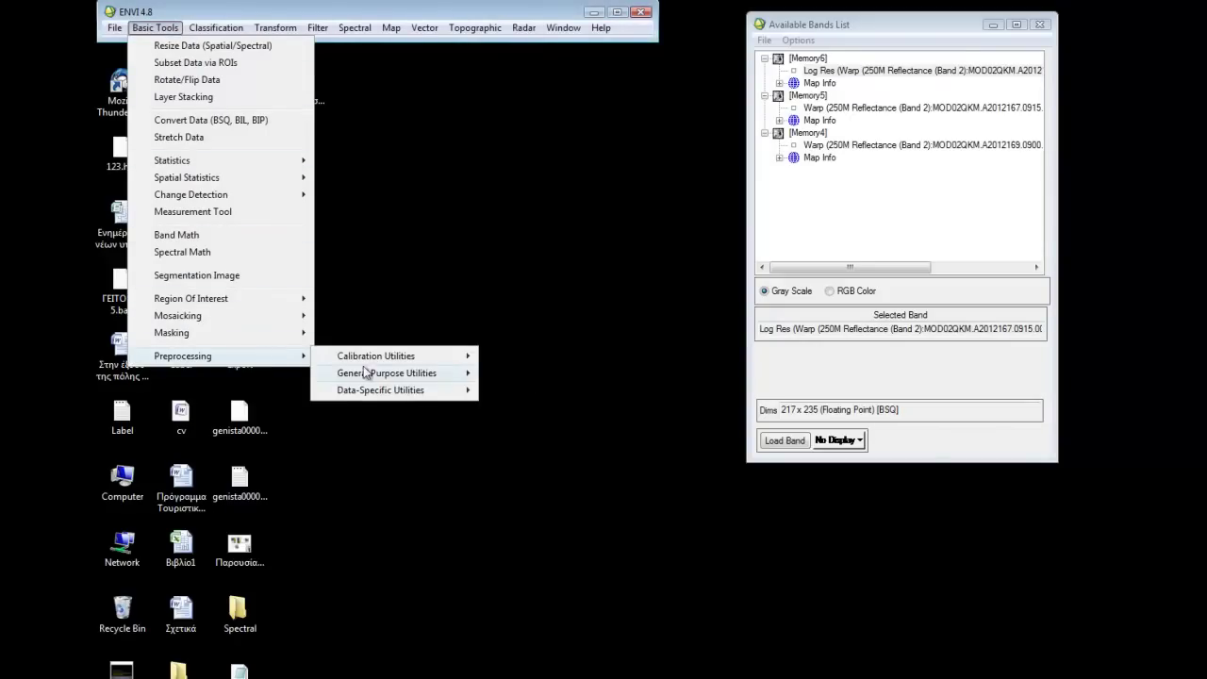
mouse_move(437, 356)
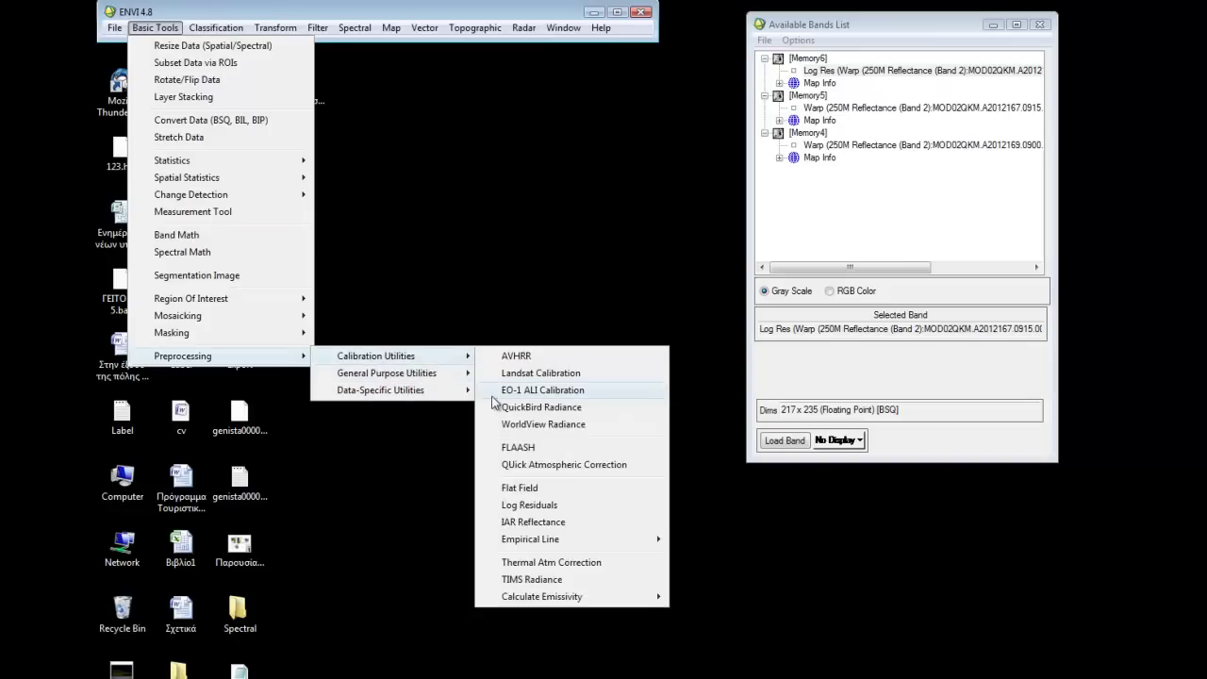
click(523, 506)
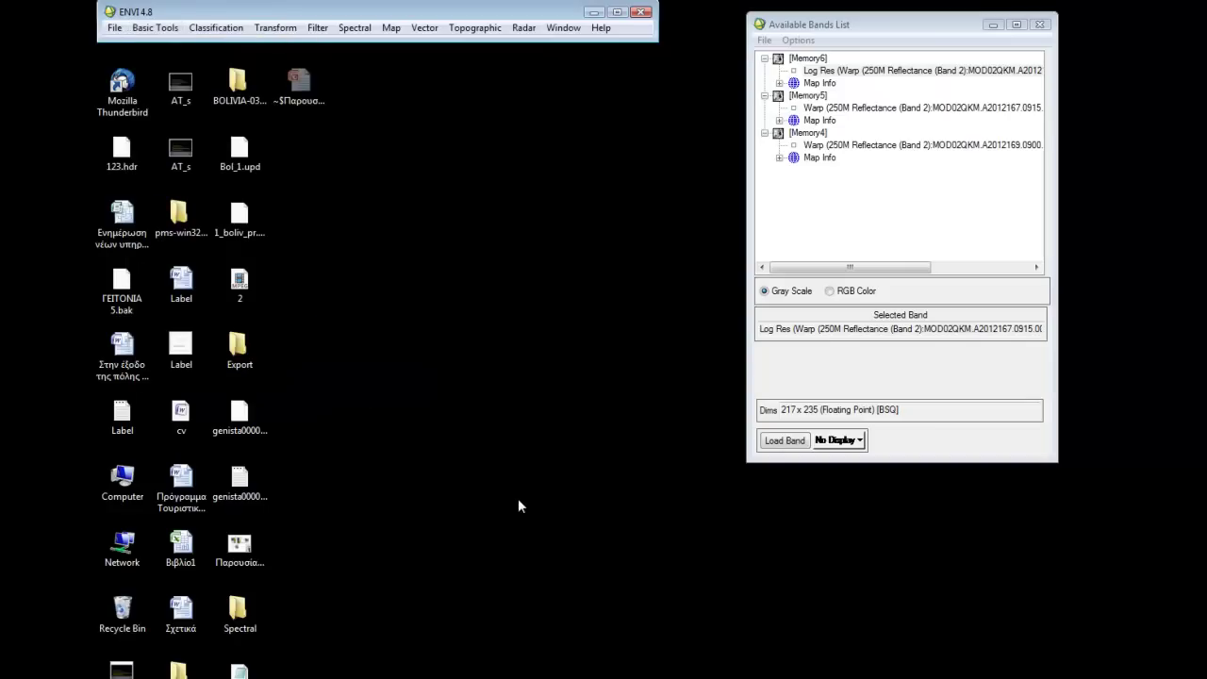
click(364, 179)
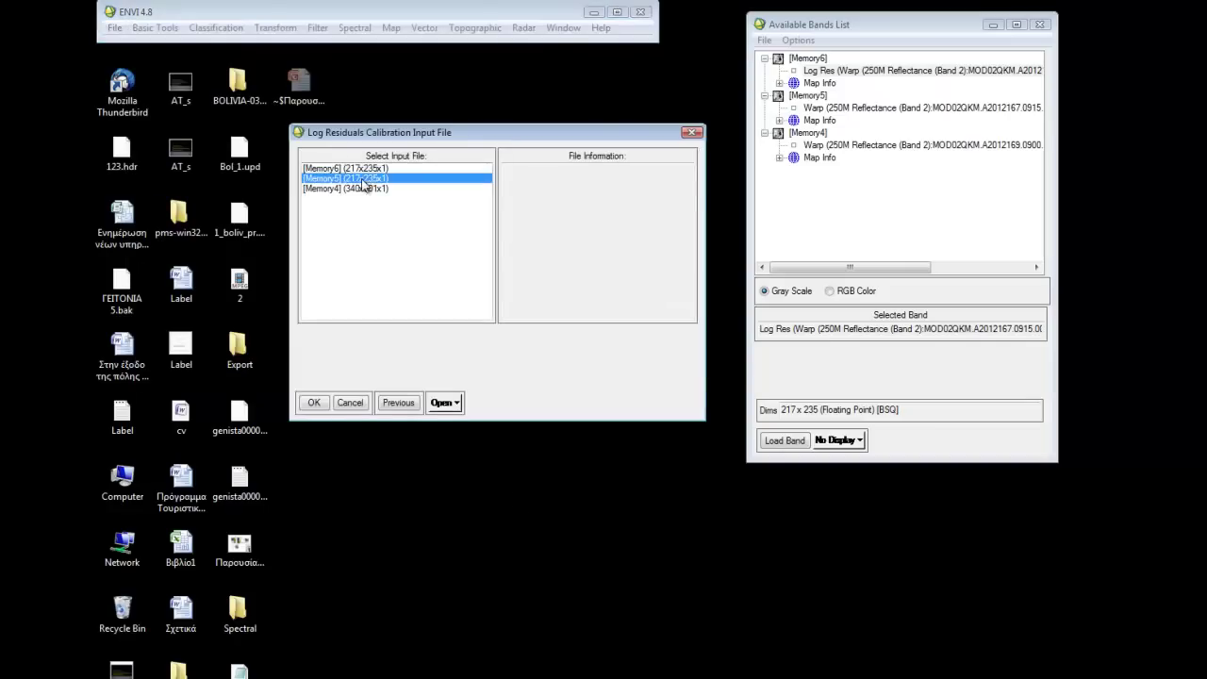
click(311, 403)
click(672, 329)
click(571, 411)
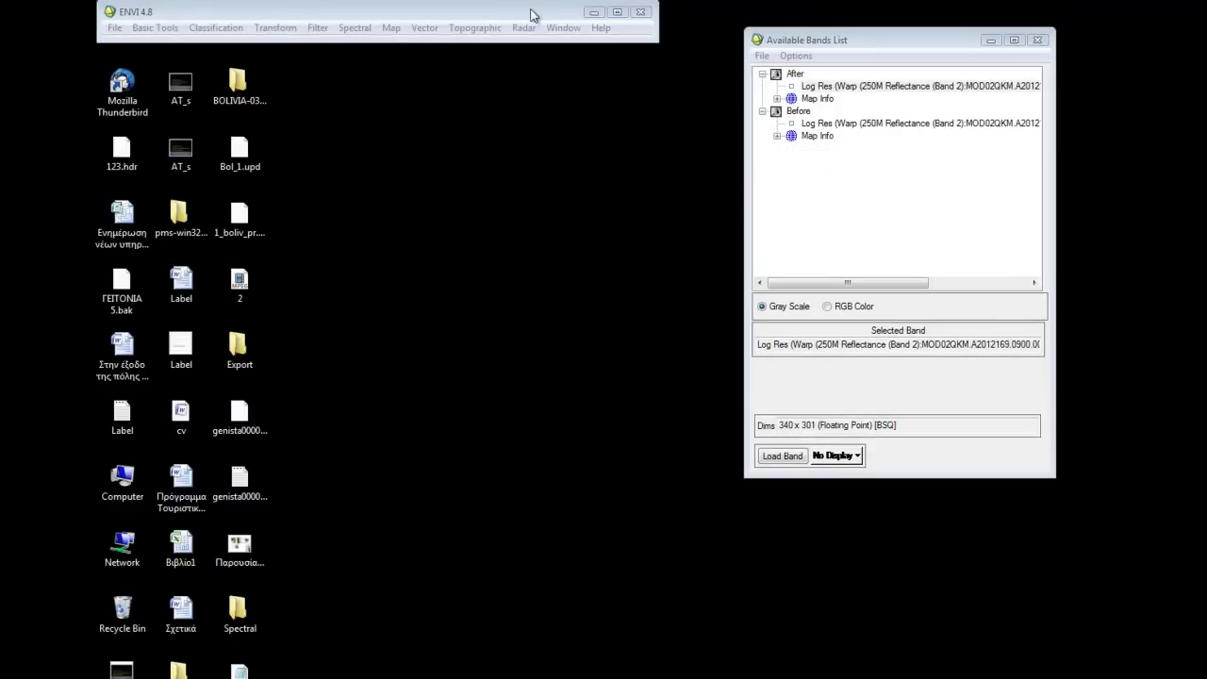
Start the SPEAR Change Detection wizard, hide its overview pane and move the wizard fully into view
click(355, 28)
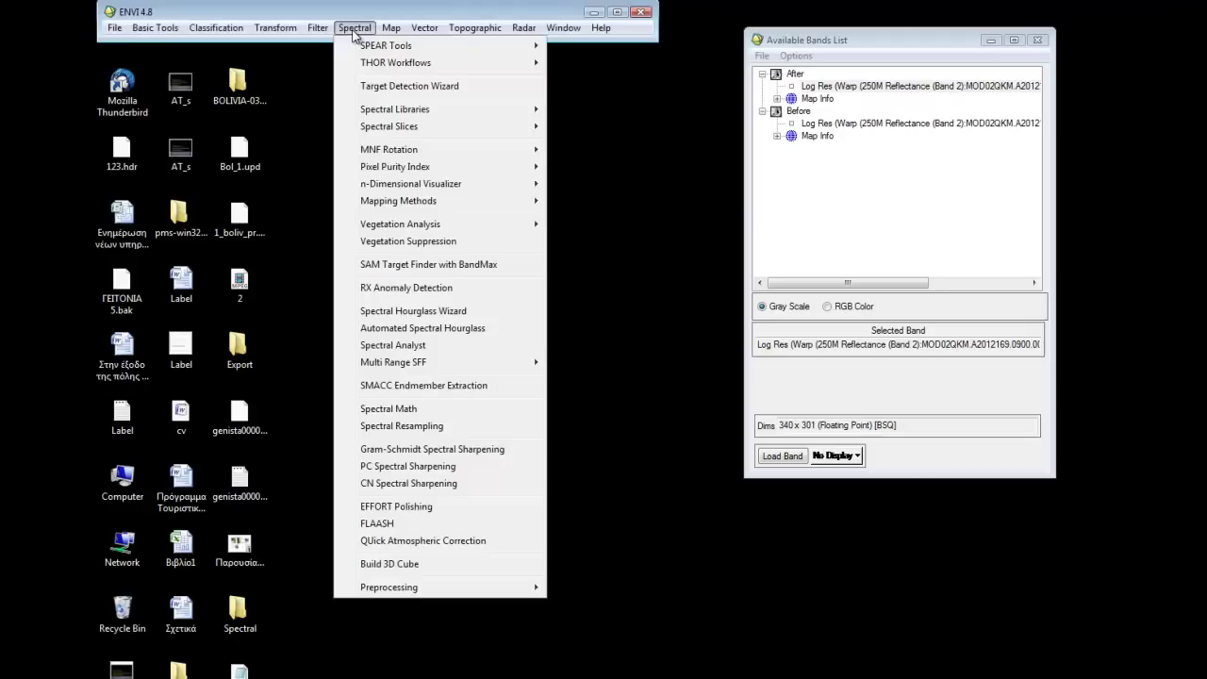
mouse_move(382, 48)
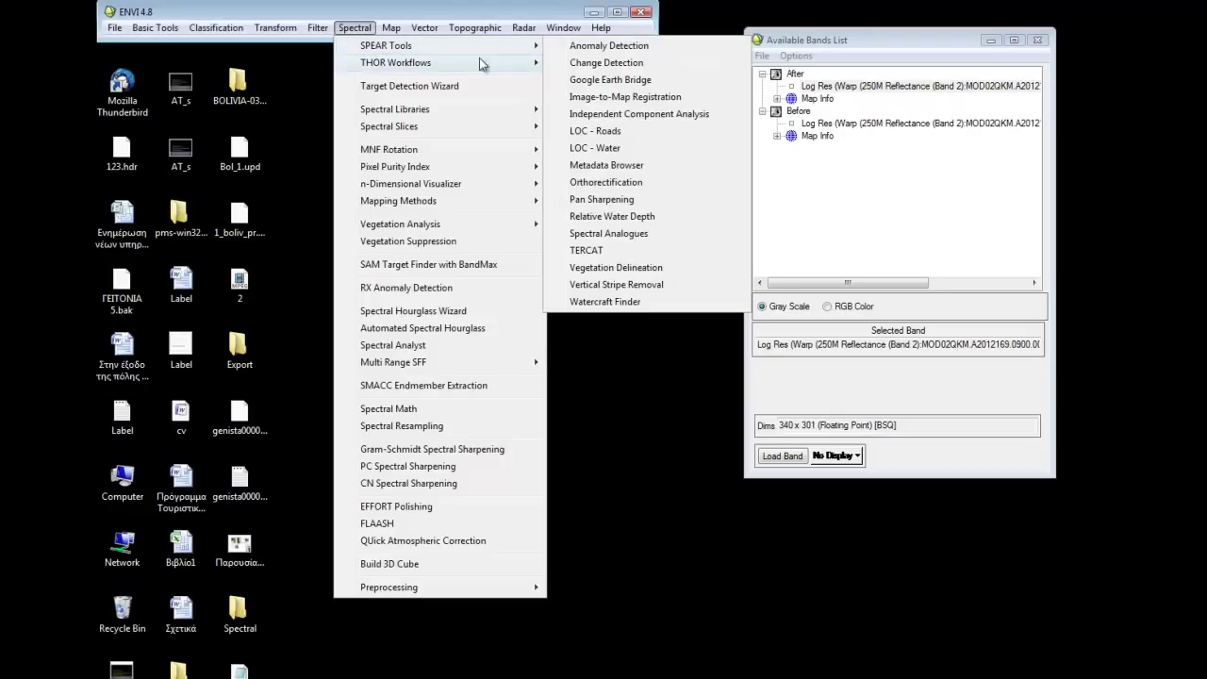
click(632, 66)
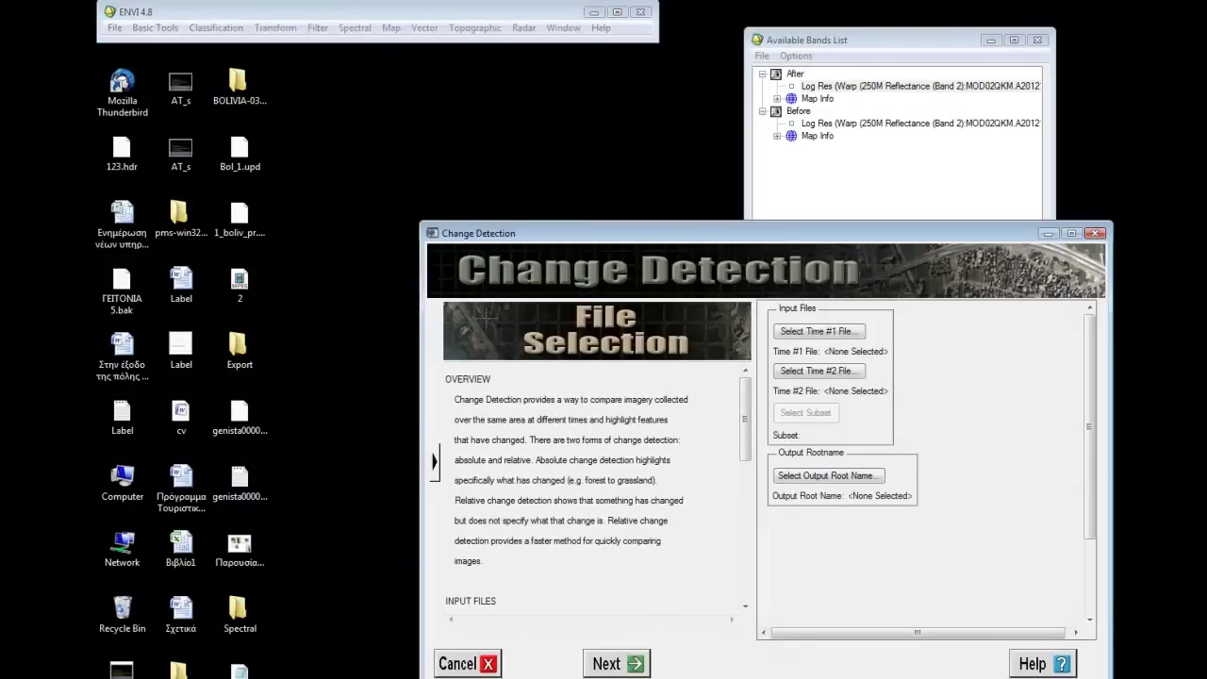
click(437, 464)
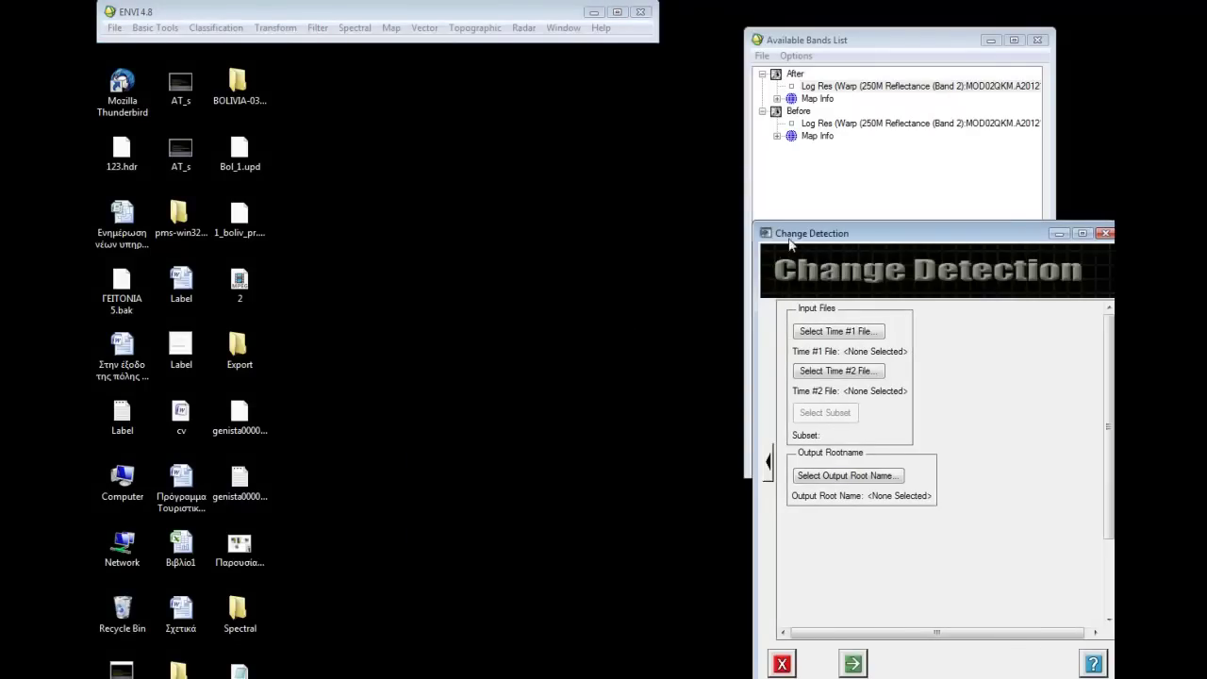
drag(799, 235, 766, 137)
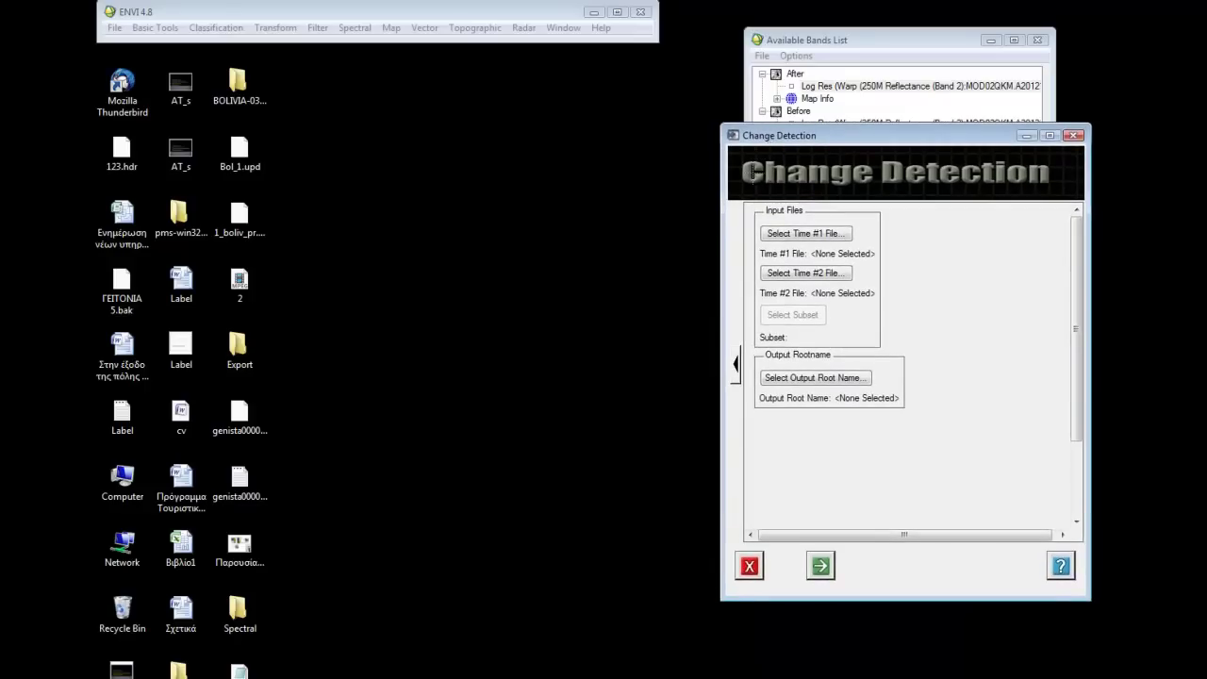
Set Before as the Time #1 file and After as the Time #2 file, using their Log Res bands for tie point matching
click(785, 232)
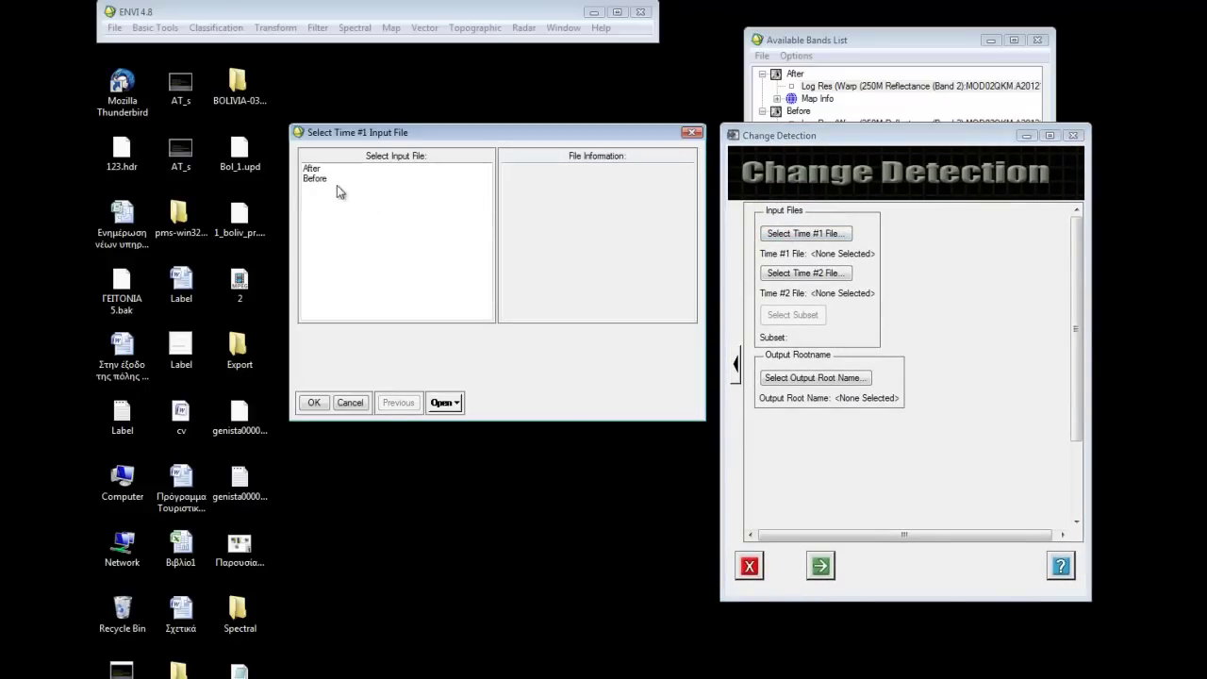
click(314, 178)
click(311, 403)
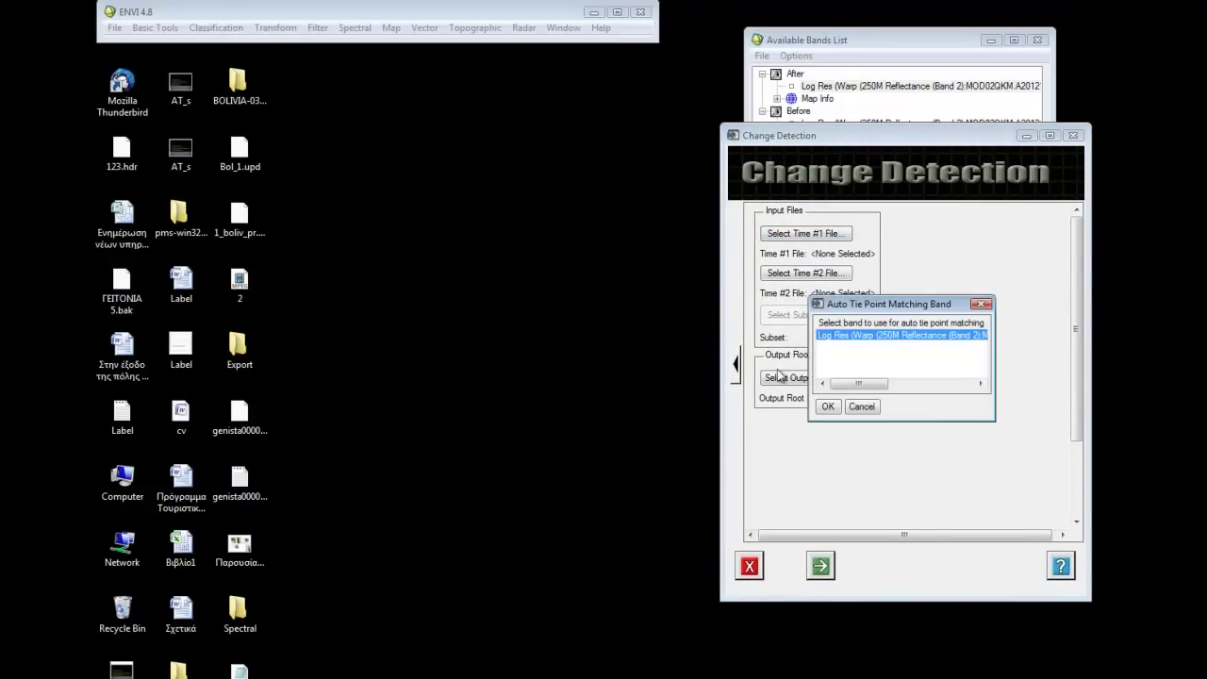
click(829, 407)
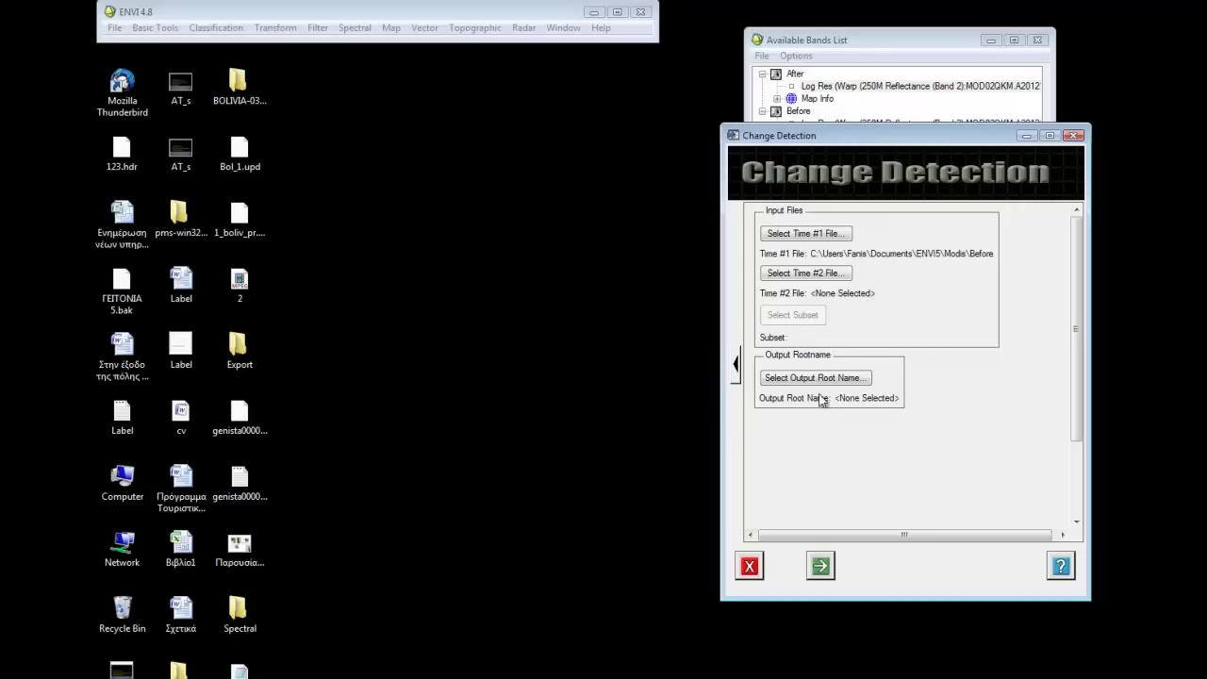
click(802, 237)
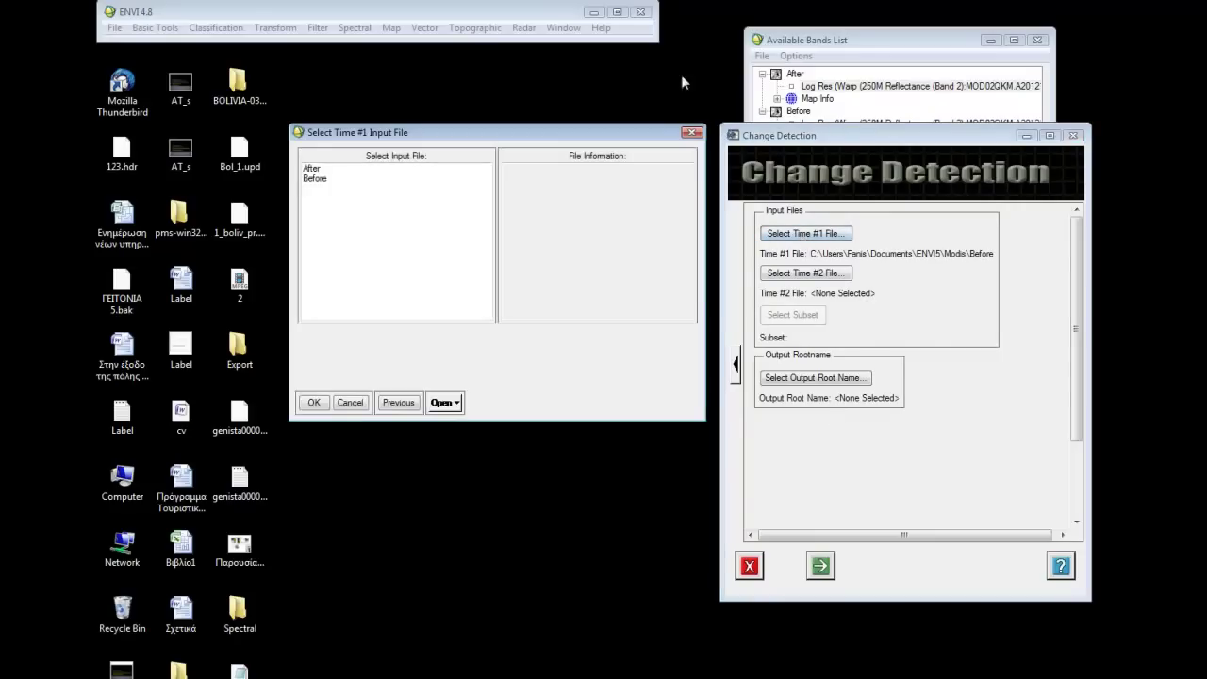
click(806, 273)
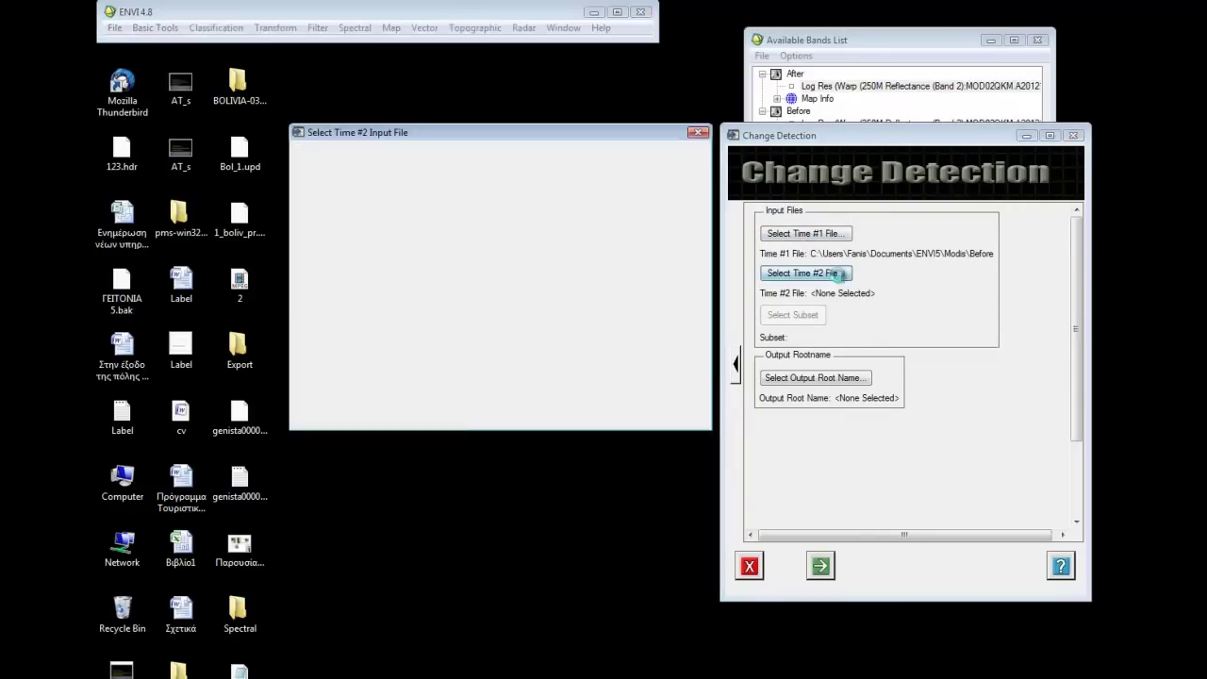
click(314, 168)
click(314, 412)
click(819, 405)
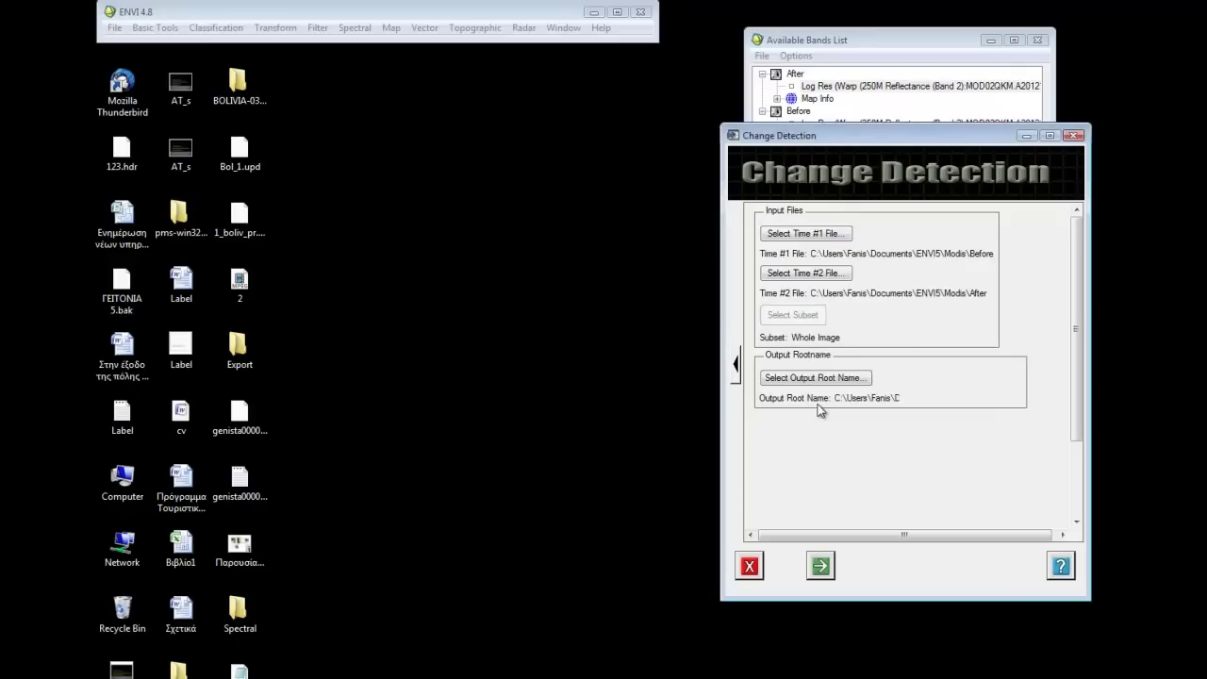
Set the output root name to change in the Modis folder and proceed to the co-registration parameters
click(813, 379)
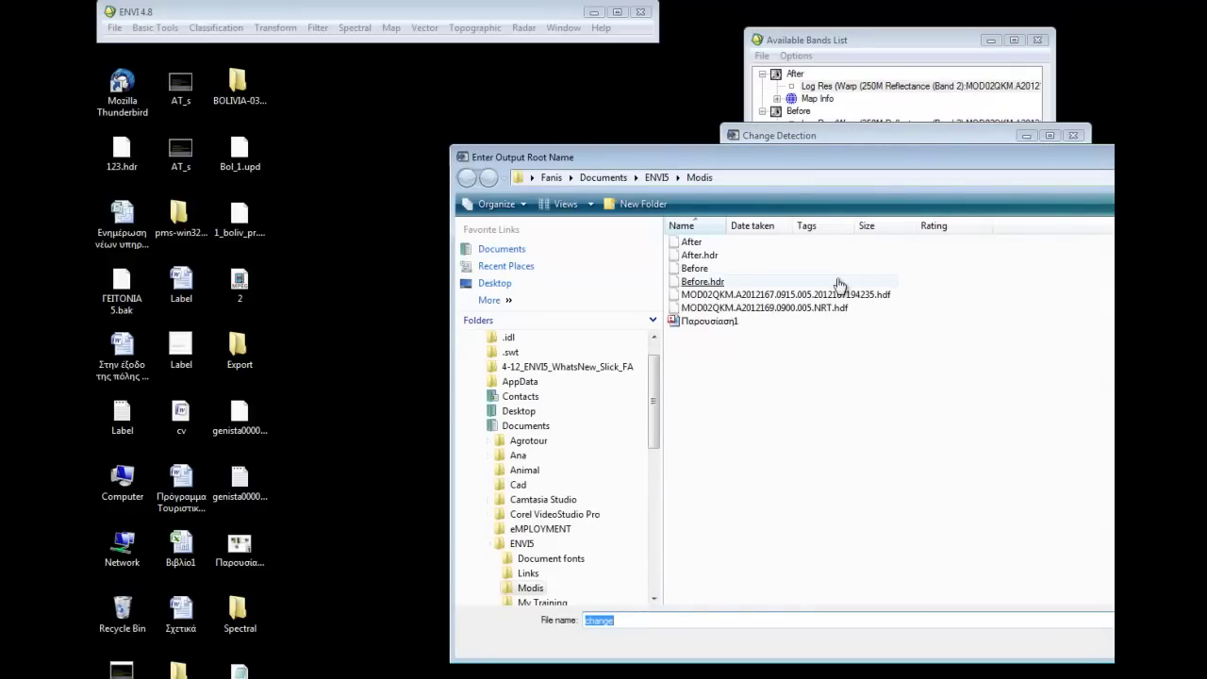
key(Return)
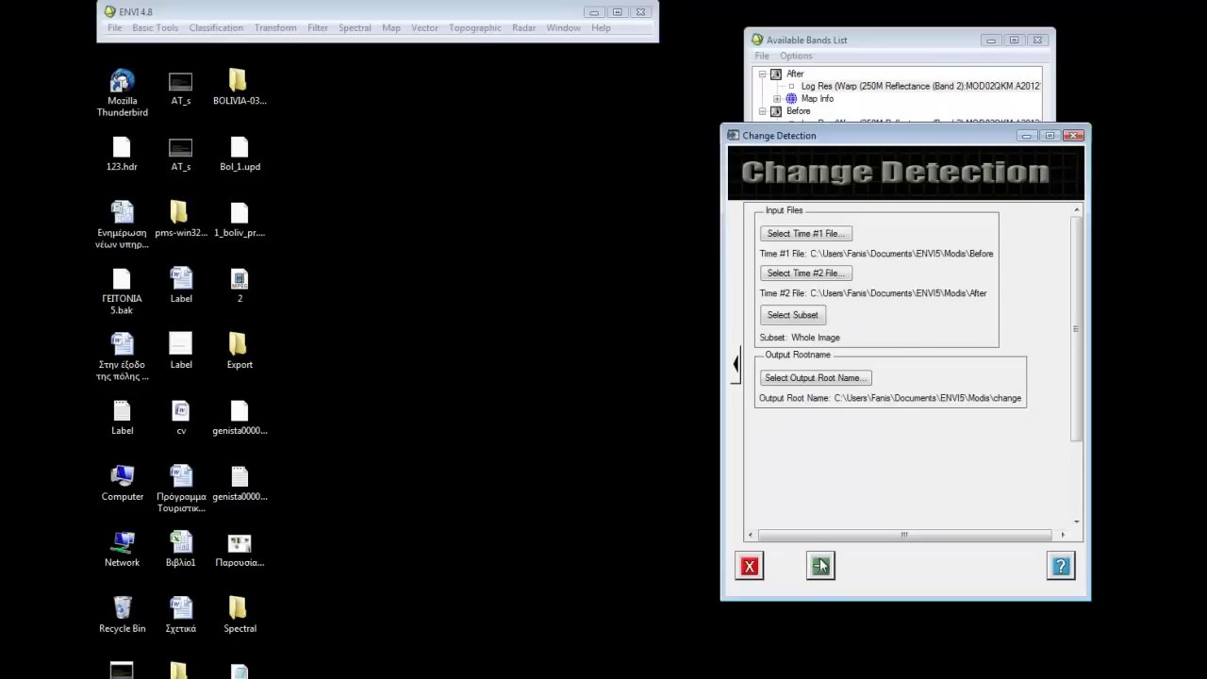
click(820, 566)
Auto-generate the seed points for the automatic tie point co-registration
click(788, 483)
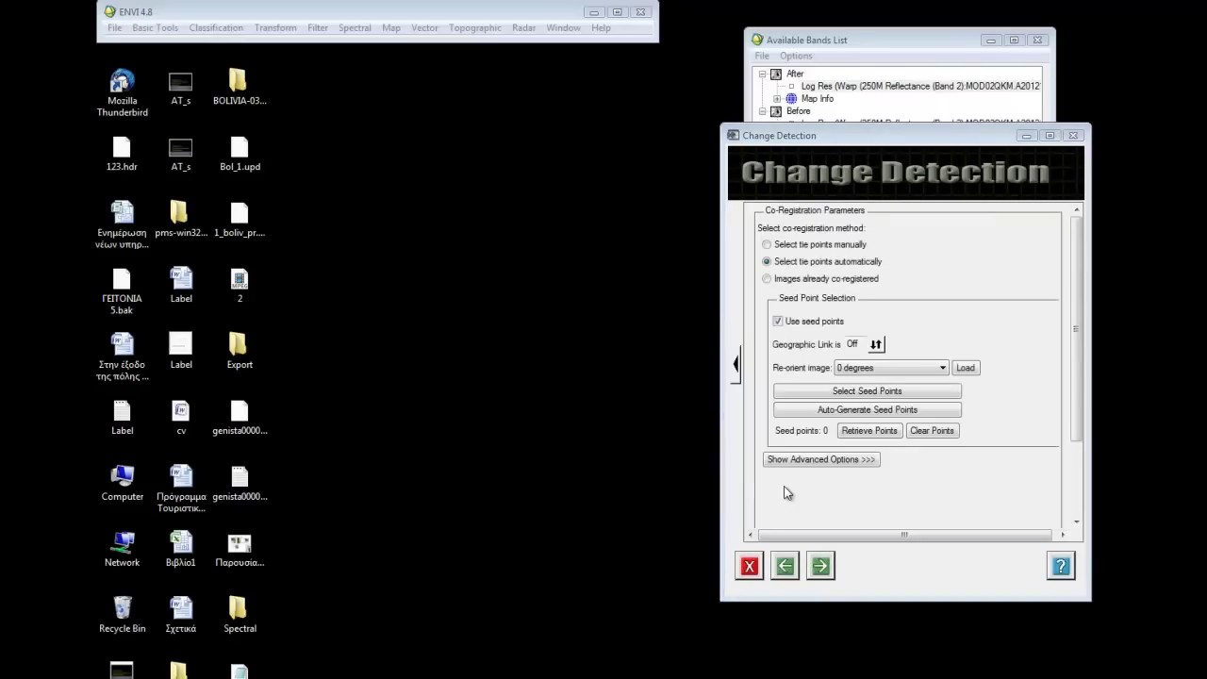
click(814, 416)
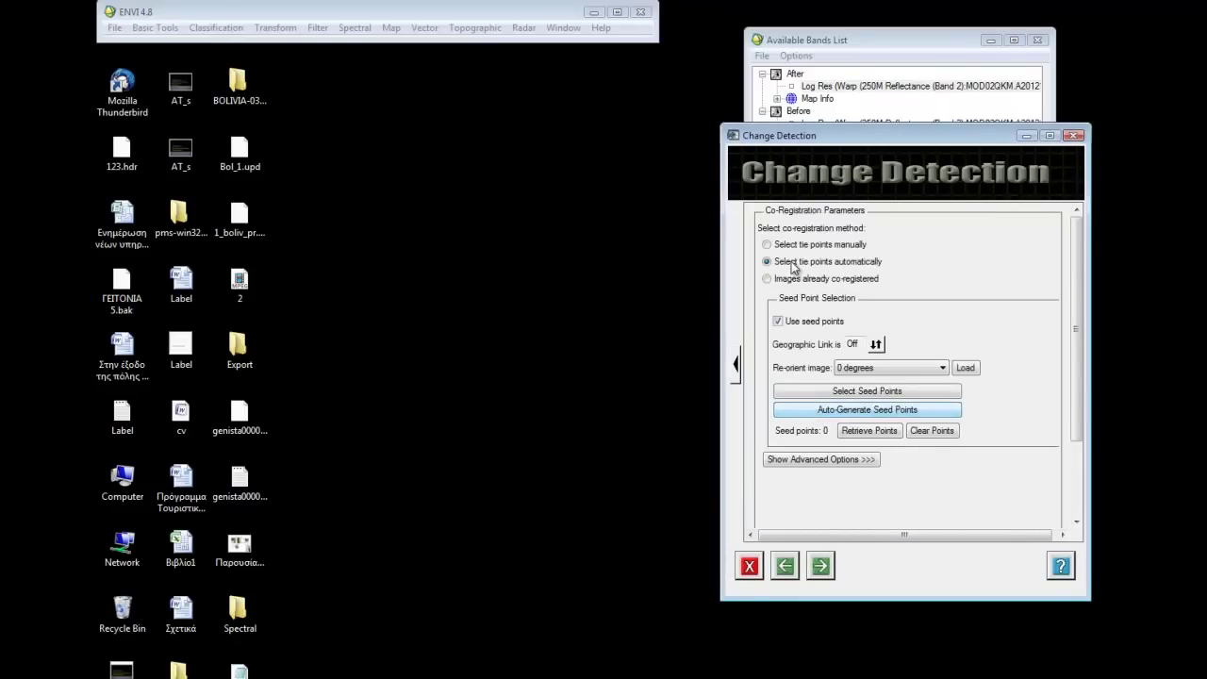
click(809, 415)
Generate tie points with search window size 81, moving window size 11, area chip size 128 and minimum correlation 0.70
click(856, 460)
drag(1078, 350, 1073, 414)
drag(896, 447, 860, 472)
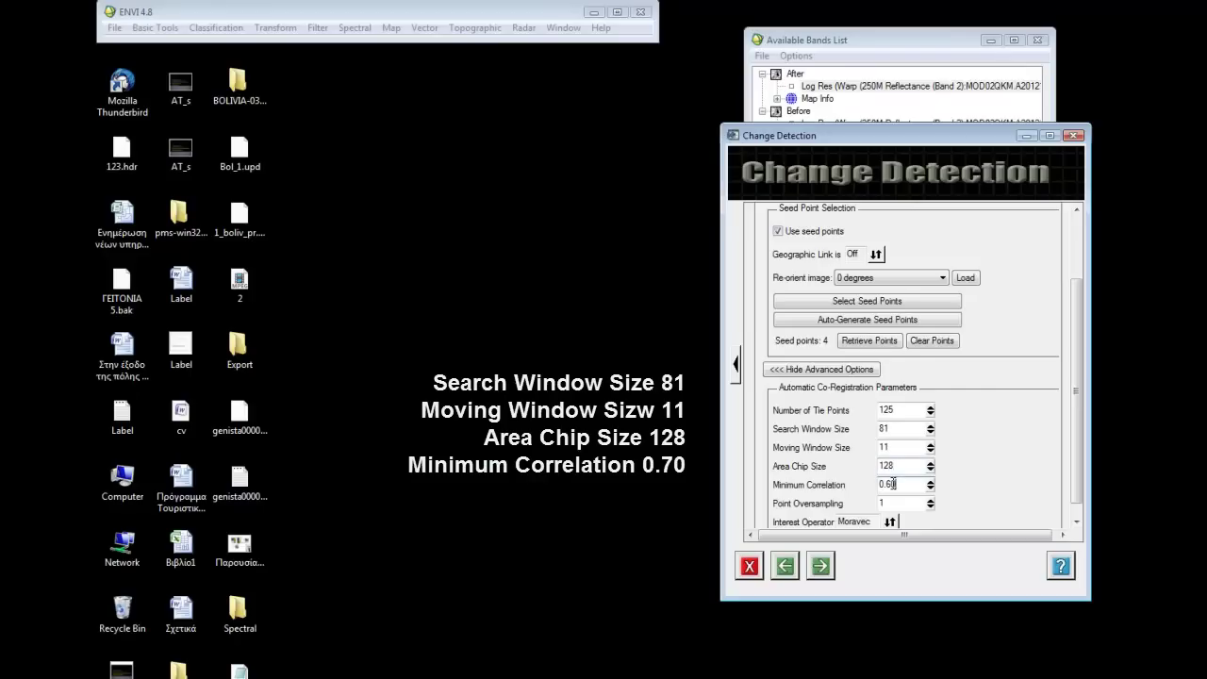
double_click(891, 485)
text(0.70)
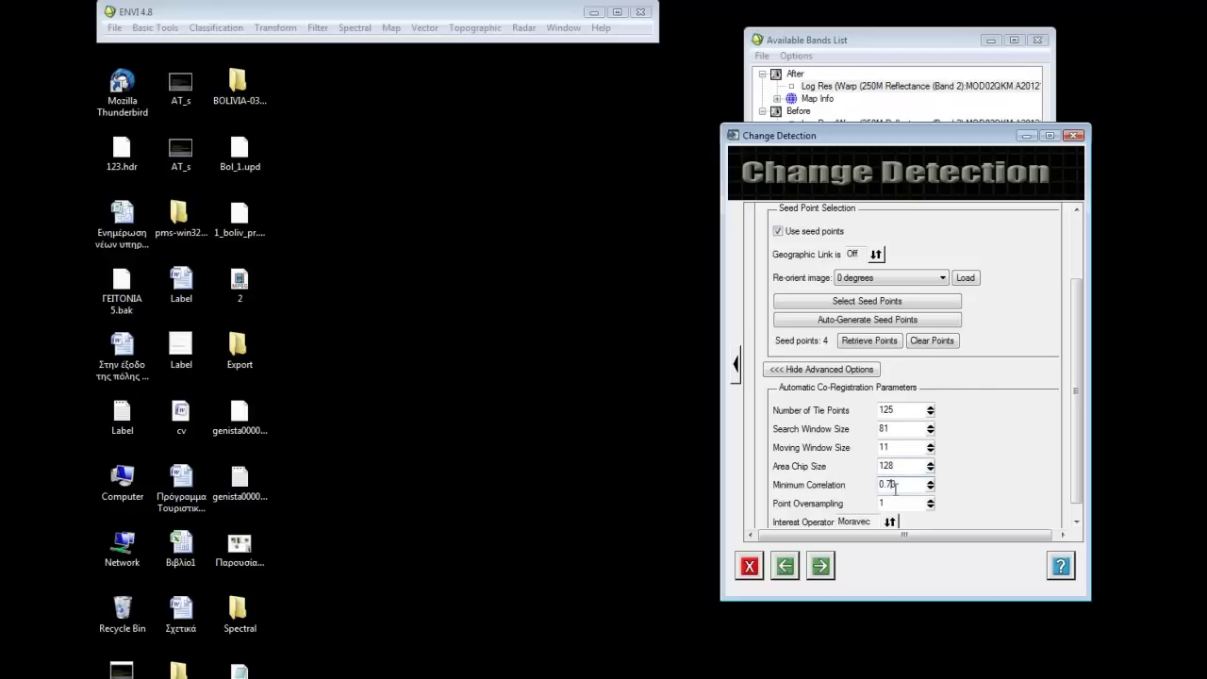
click(823, 571)
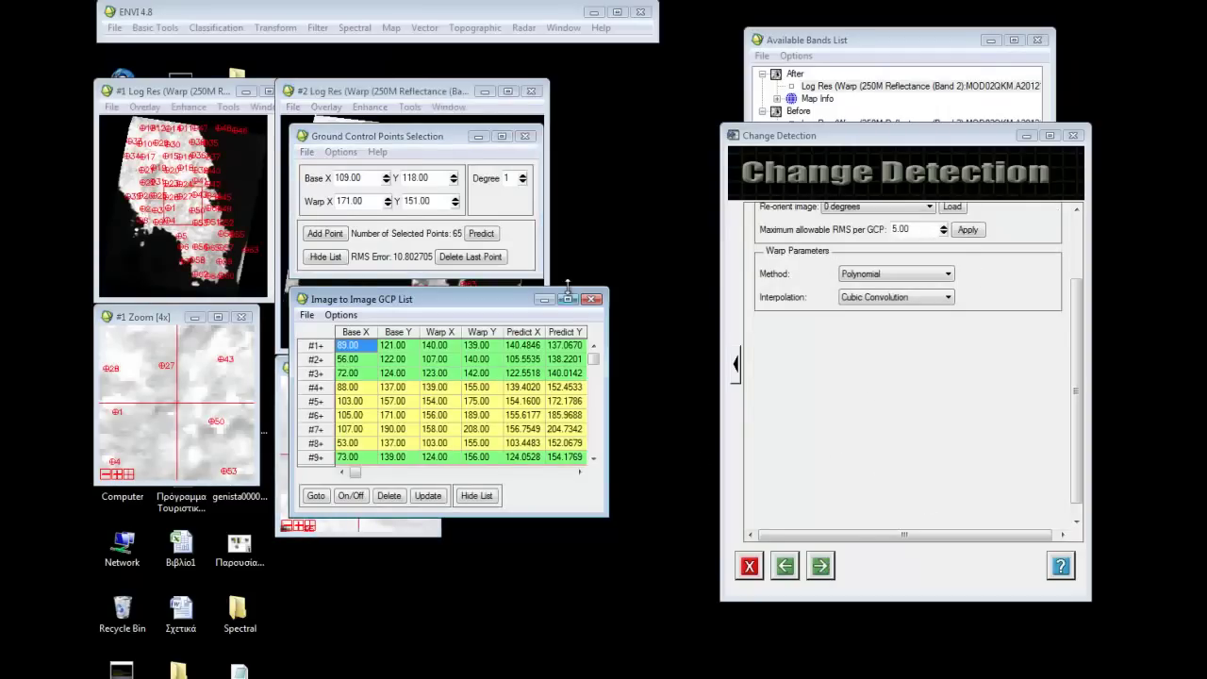
Move the ground control point windows clear of the images, widen the GCP list to its RMS column and order the points by error
drag(437, 137, 701, 92)
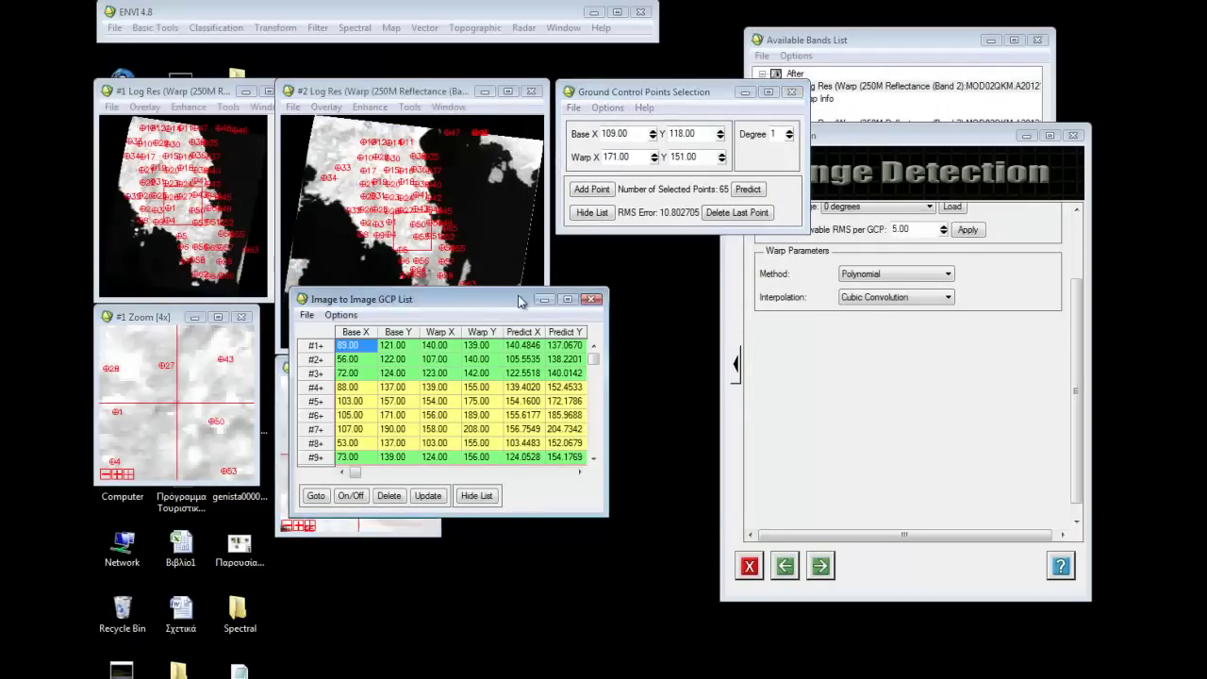
drag(504, 303, 770, 298)
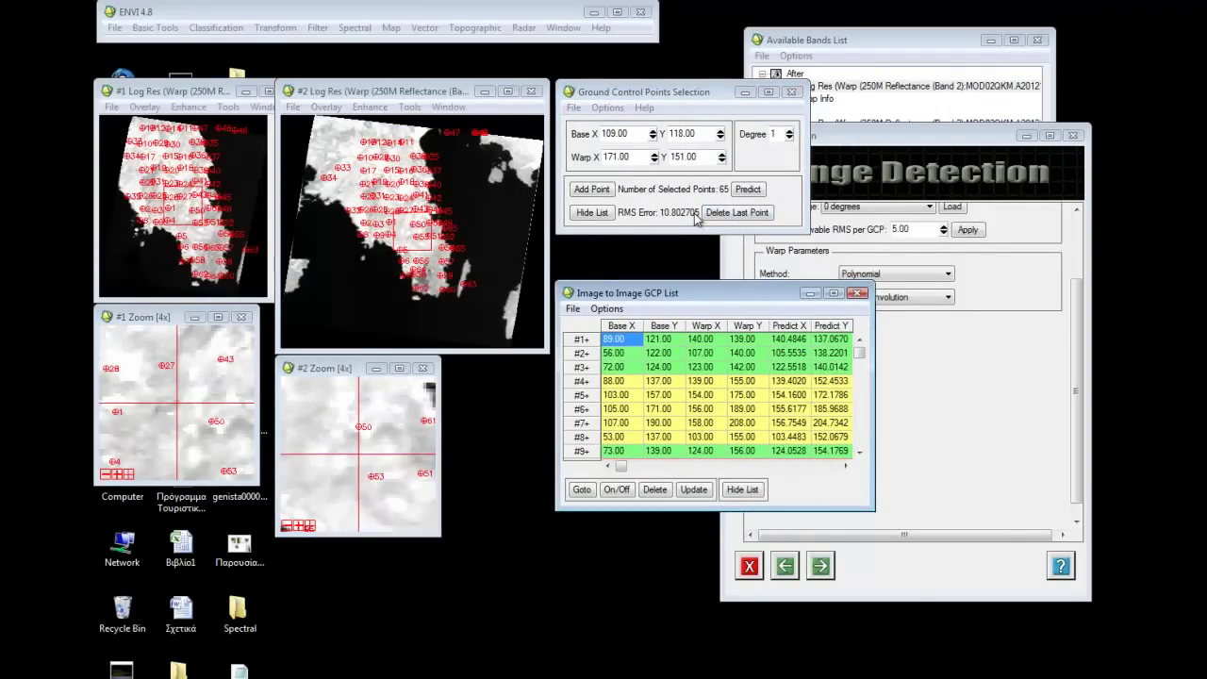
drag(875, 385, 1013, 397)
click(607, 310)
click(639, 331)
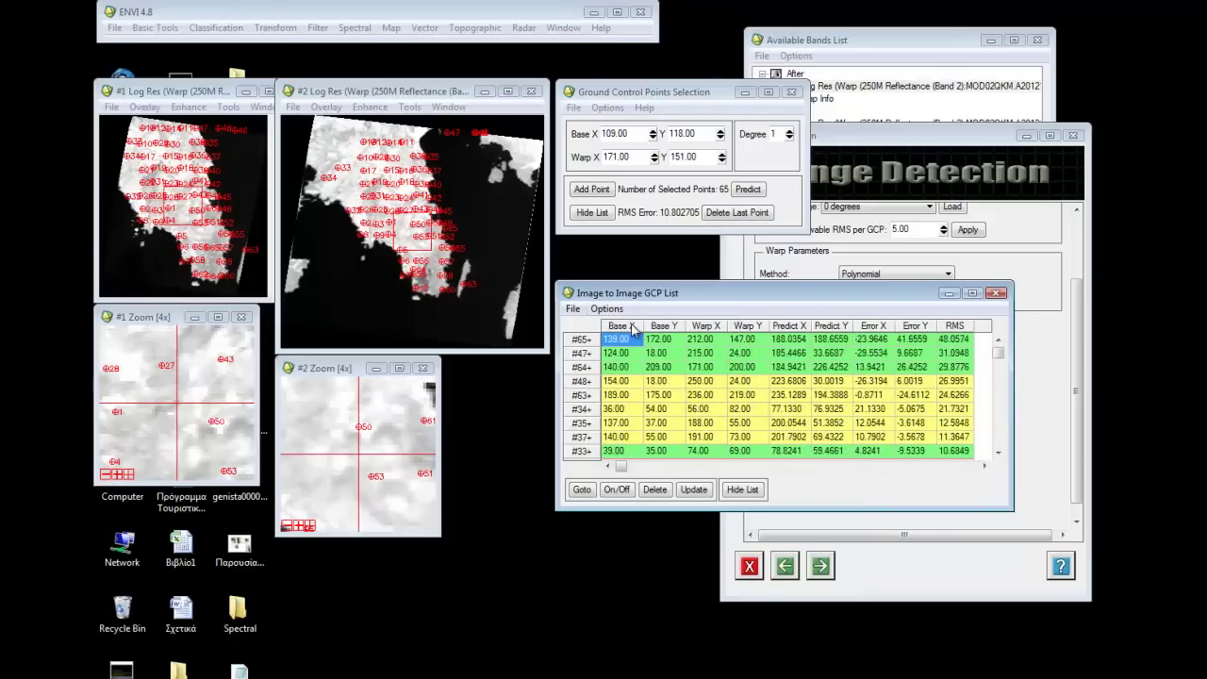
Turn off the eight ground control points with the highest RMS errors
click(613, 492)
click(613, 493)
click(613, 492)
click(613, 493)
click(613, 493)
click(610, 490)
click(610, 490)
click(610, 490)
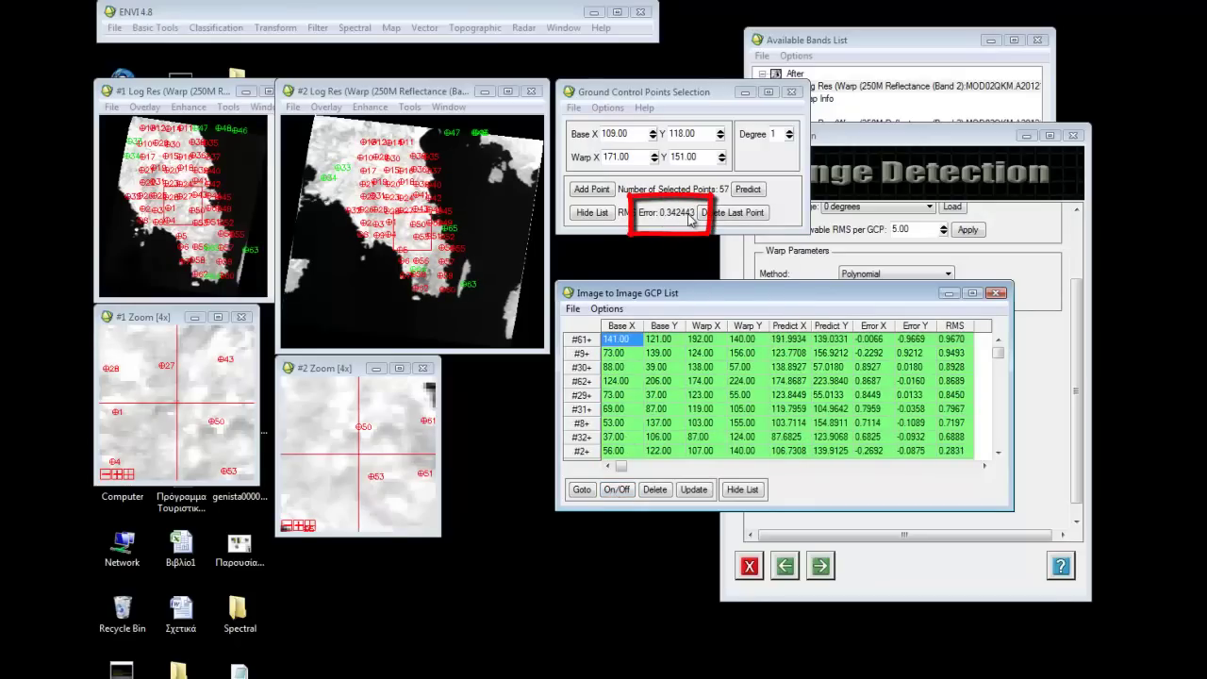
Accept the edited tie points and warp the image with the Polynomial method and Cubic Convolution interpolation
click(844, 143)
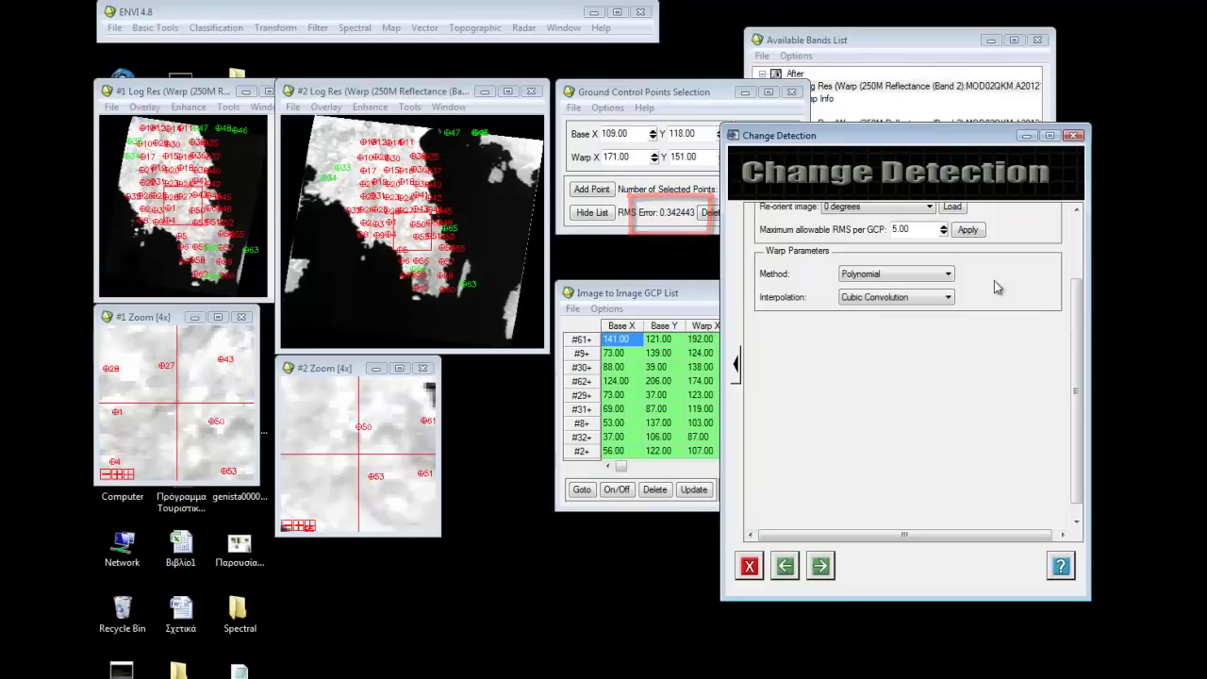
drag(1076, 321, 1078, 236)
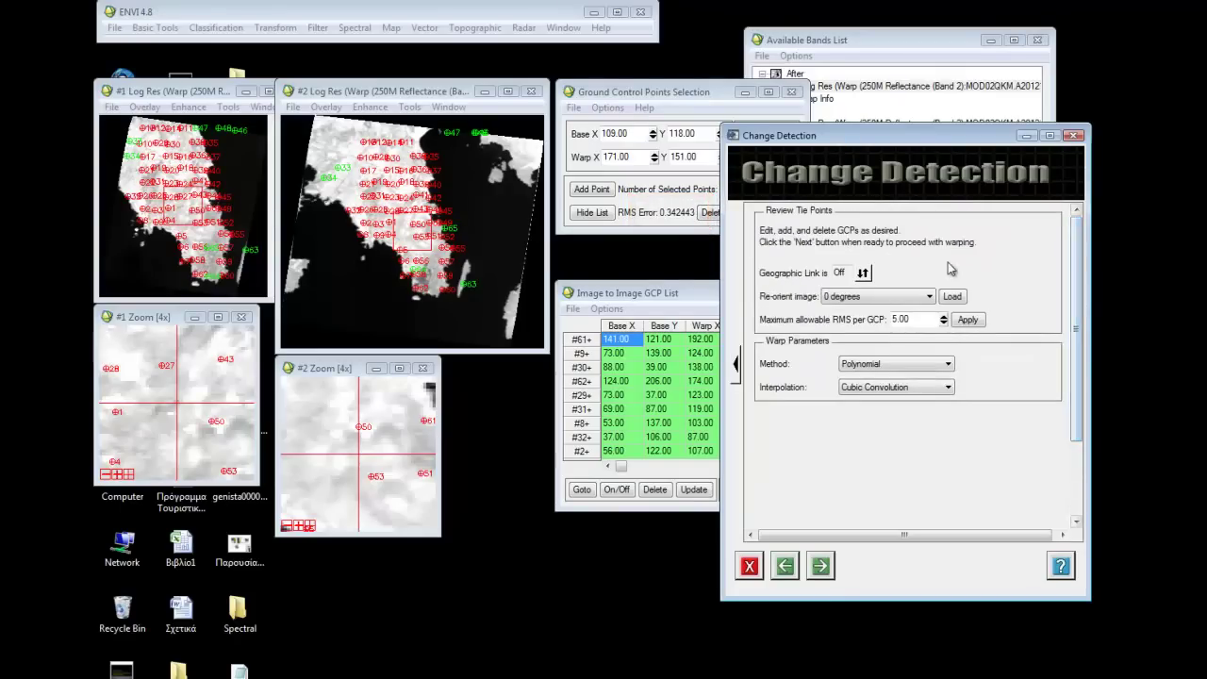
click(821, 566)
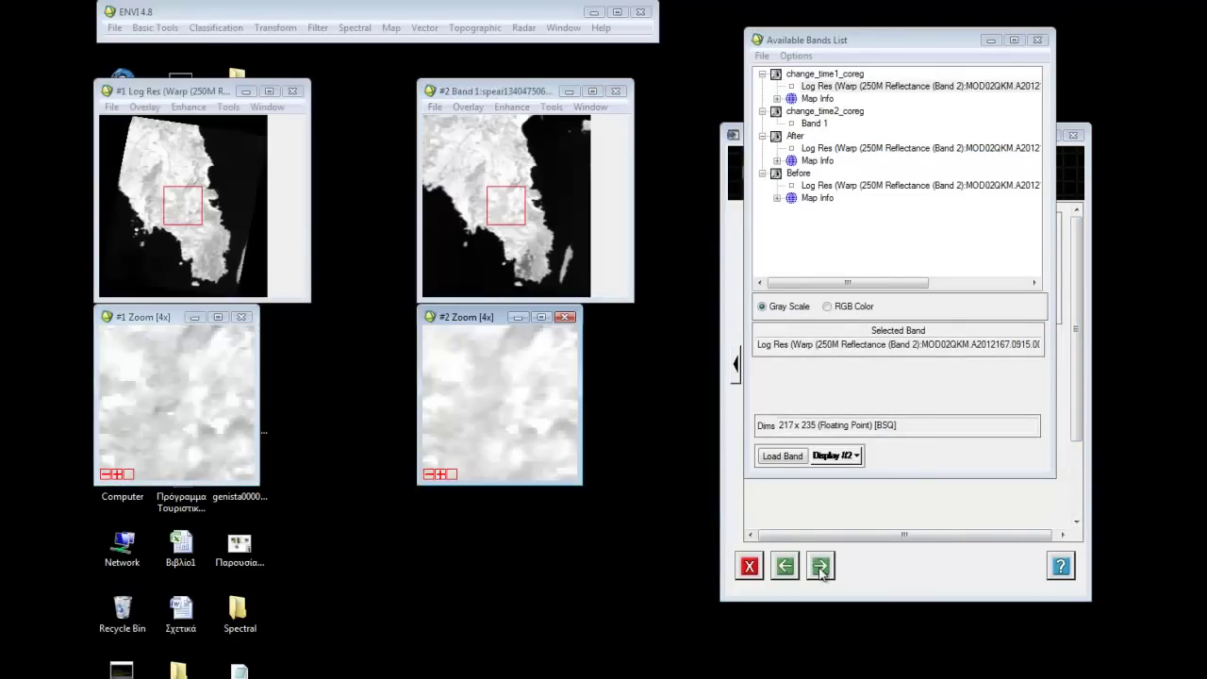
Check the co-registration accuracy by comparing the linked before and after displays over the southern peninsula in enlarged zoom windows
click(202, 224)
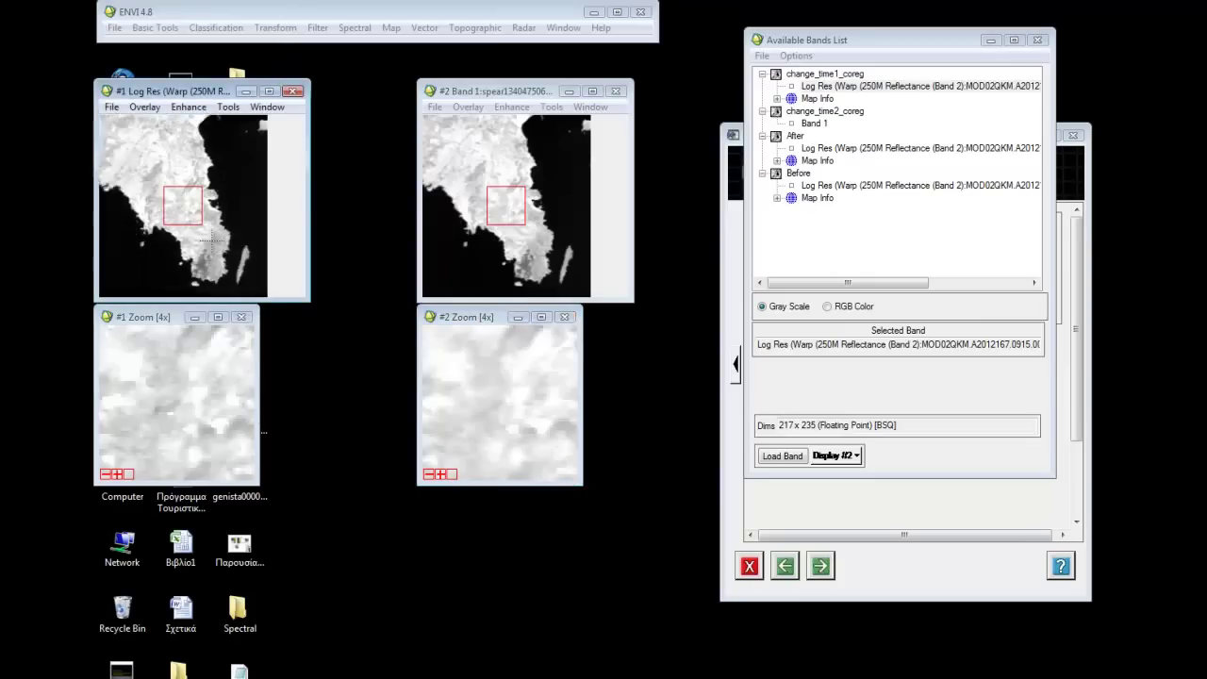
click(200, 269)
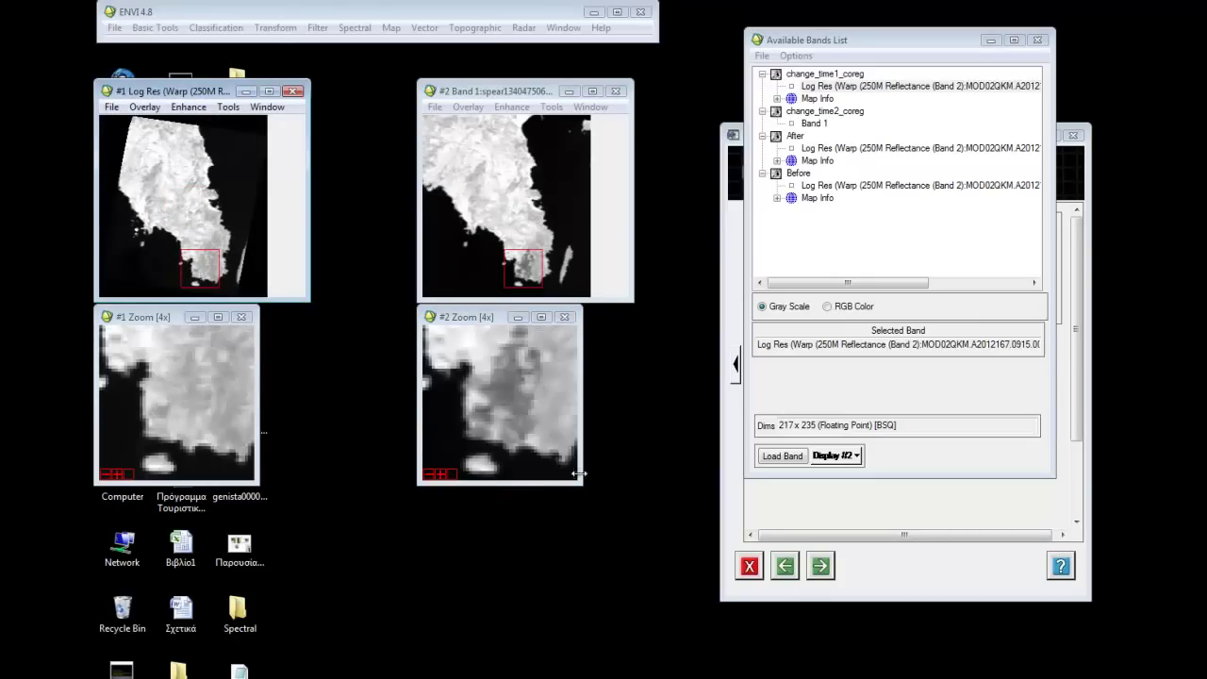
drag(577, 483, 660, 544)
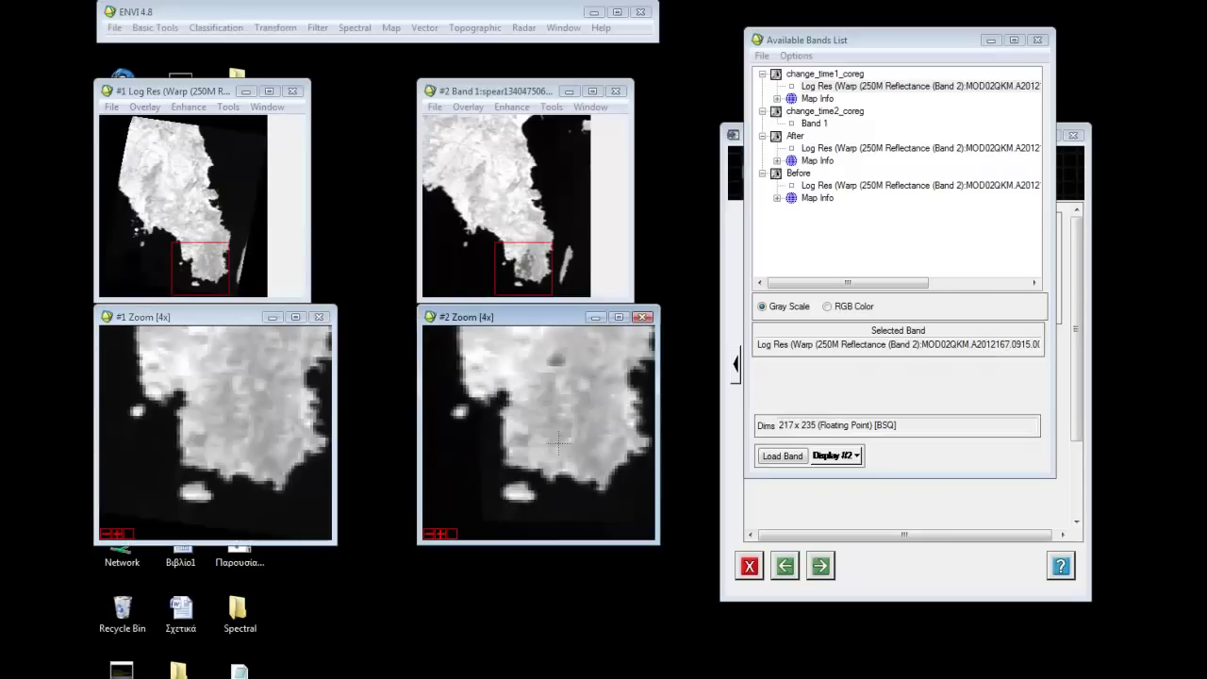
drag(582, 460, 594, 481)
drag(557, 397, 556, 376)
drag(524, 224, 519, 210)
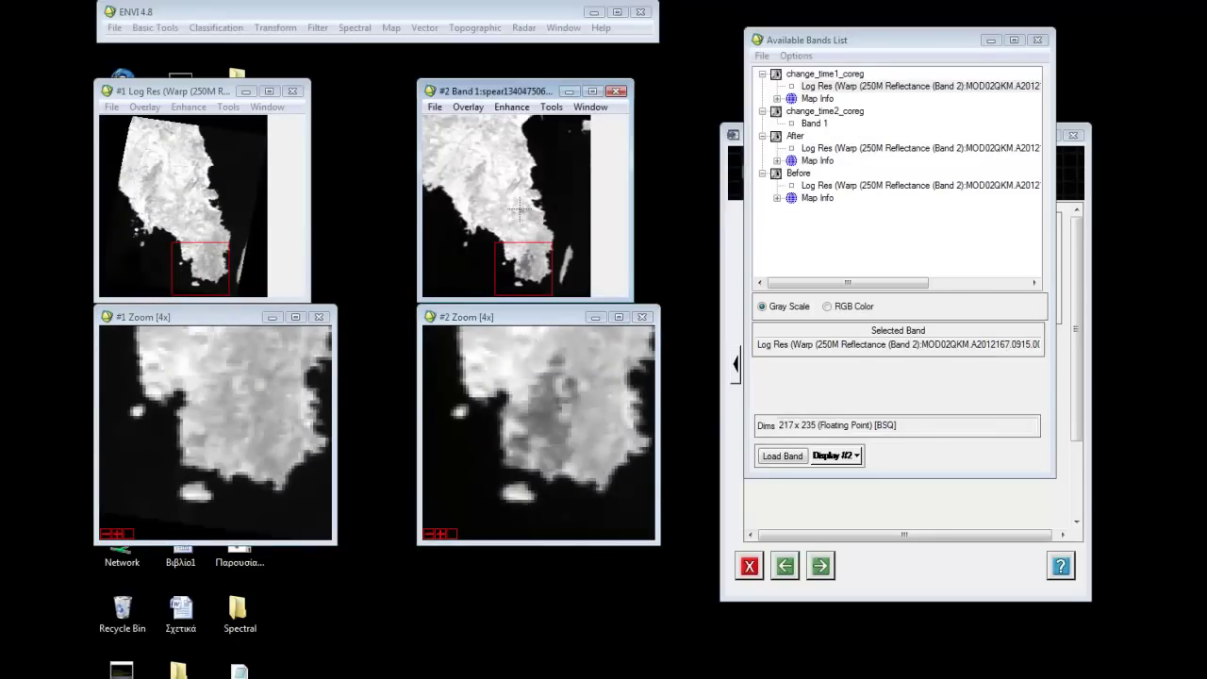
Accept the co-registration and run change detection with only the Two-Color Multiview (2CMV) method
click(887, 540)
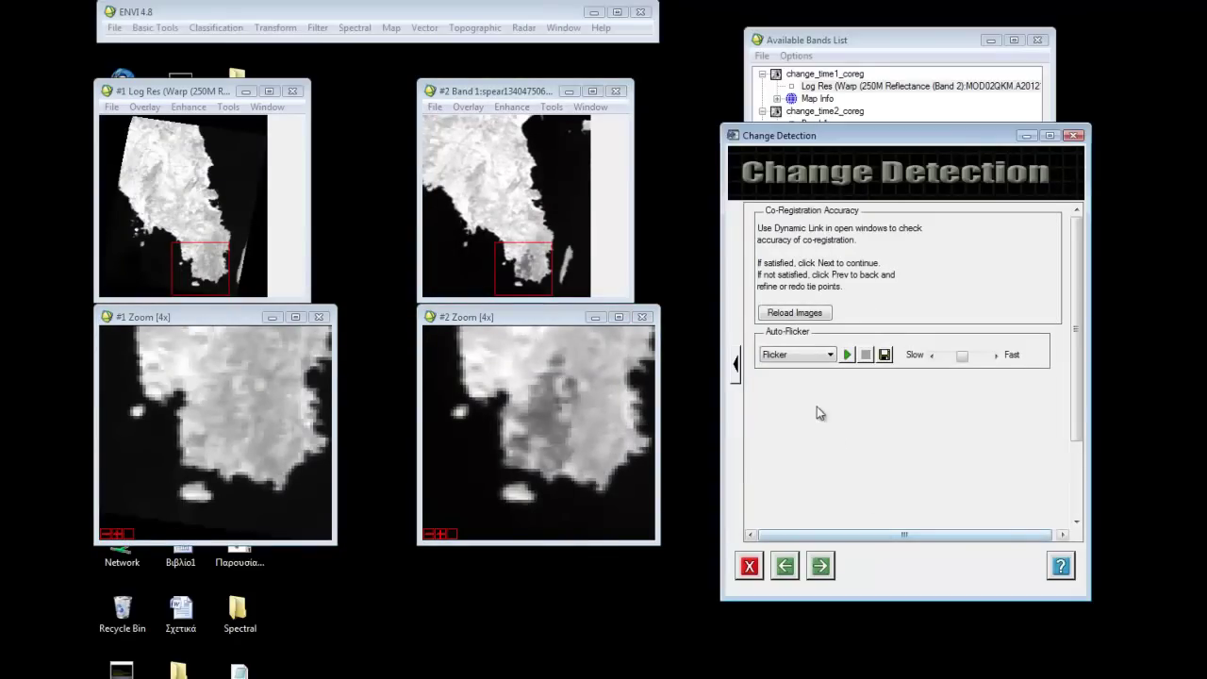
click(822, 566)
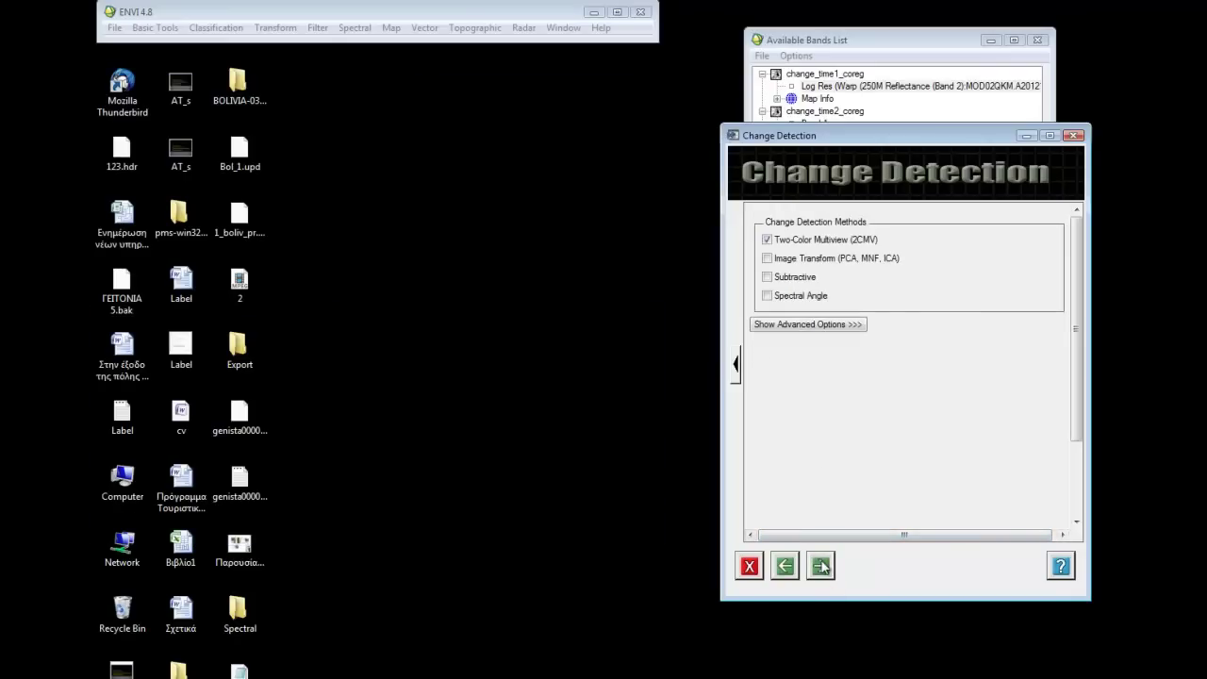
click(821, 566)
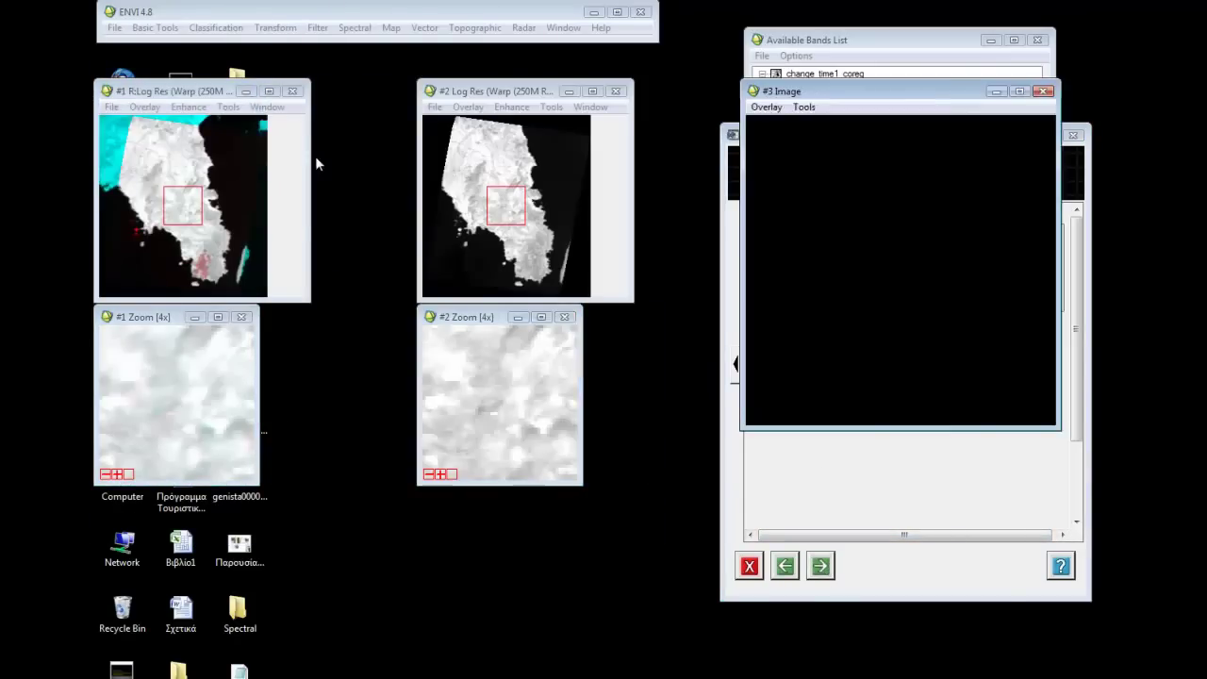
Close display #2, reposition the 2CMV result and enlarge its zoom window over the red area in the south at 4x
click(619, 93)
drag(213, 93, 512, 101)
drag(479, 213, 501, 268)
drag(558, 491, 613, 537)
click(403, 527)
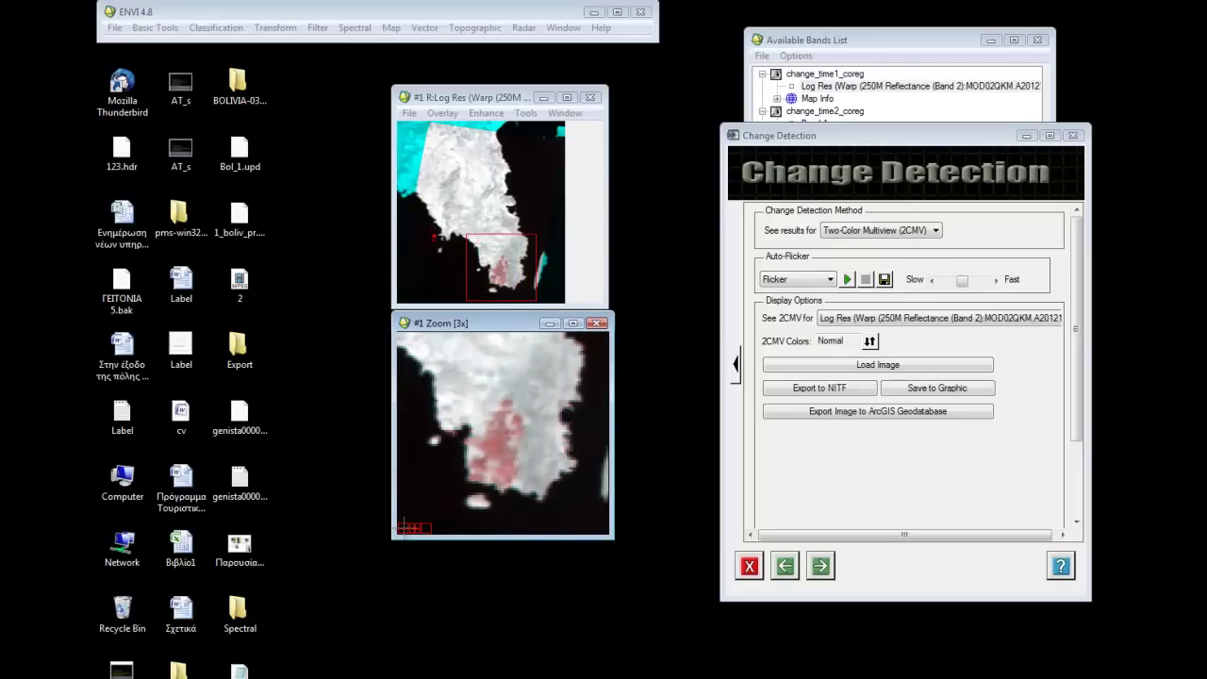
click(403, 527)
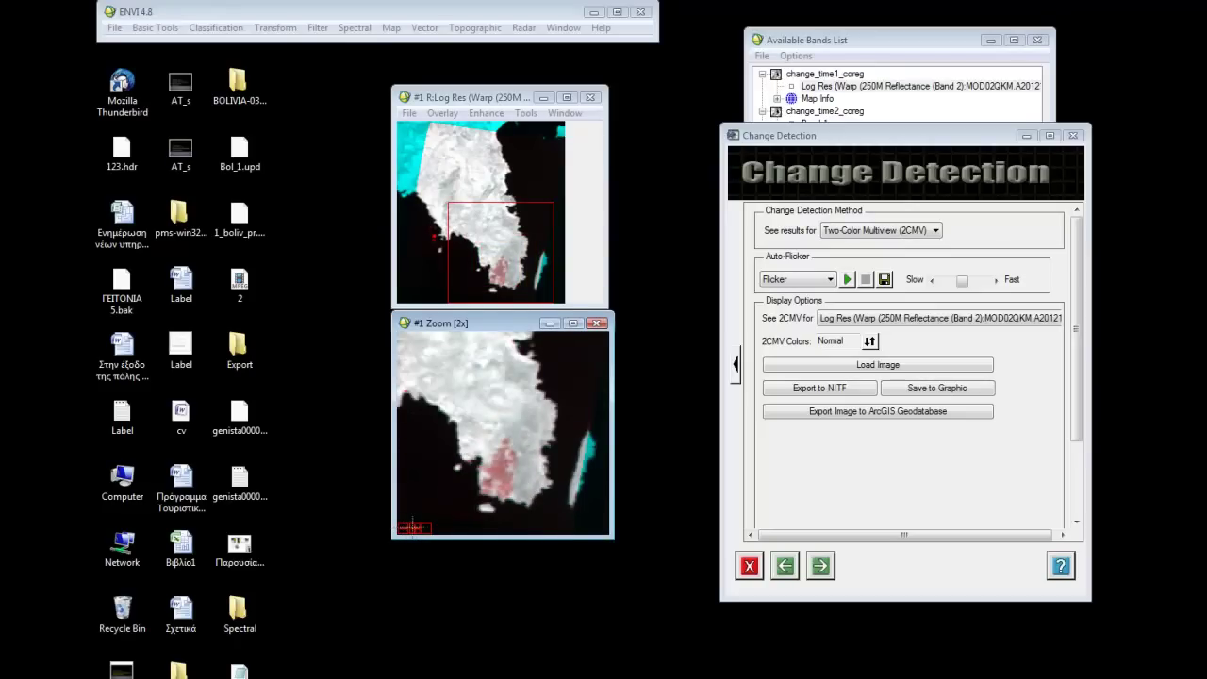
click(416, 528)
click(416, 527)
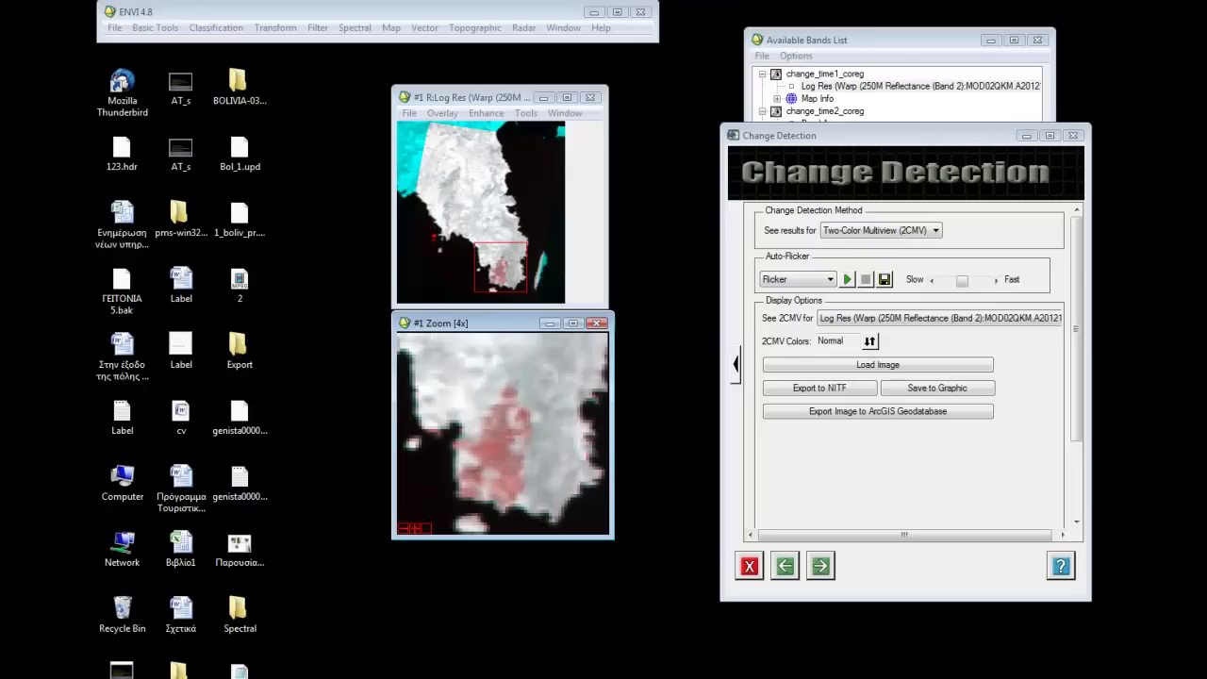
Set up saving the full 2CMV display as an image file of type TIFF/GeoTIFF
click(409, 113)
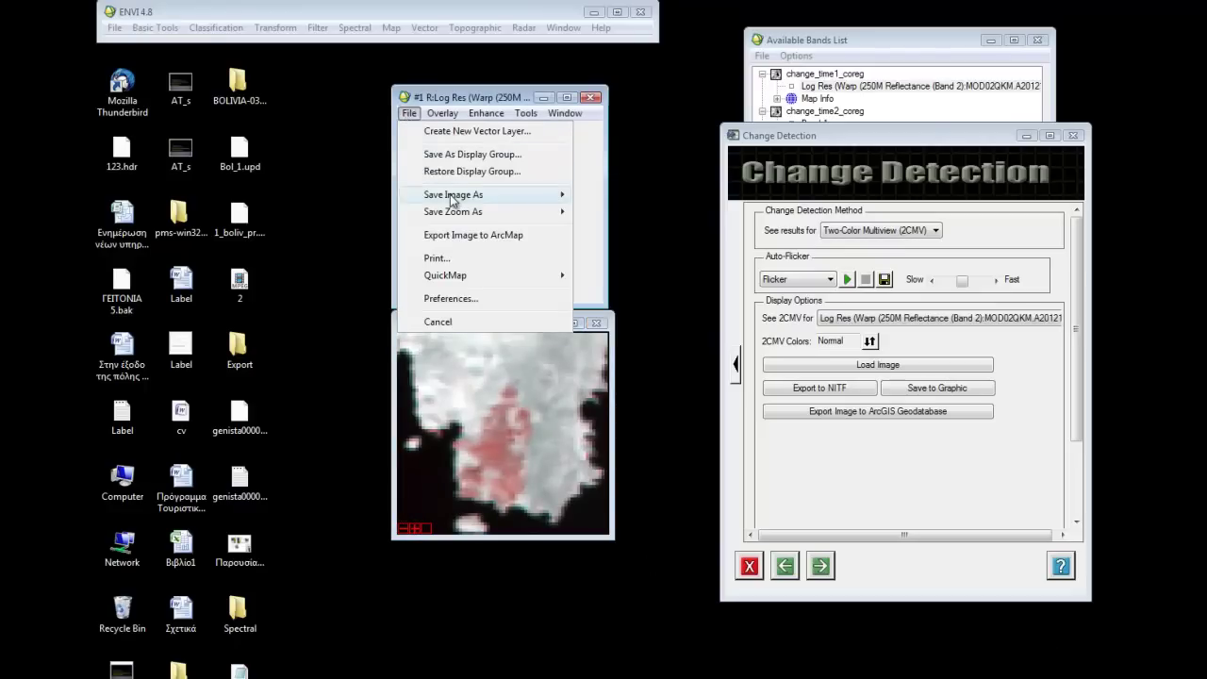
mouse_move(463, 194)
click(645, 214)
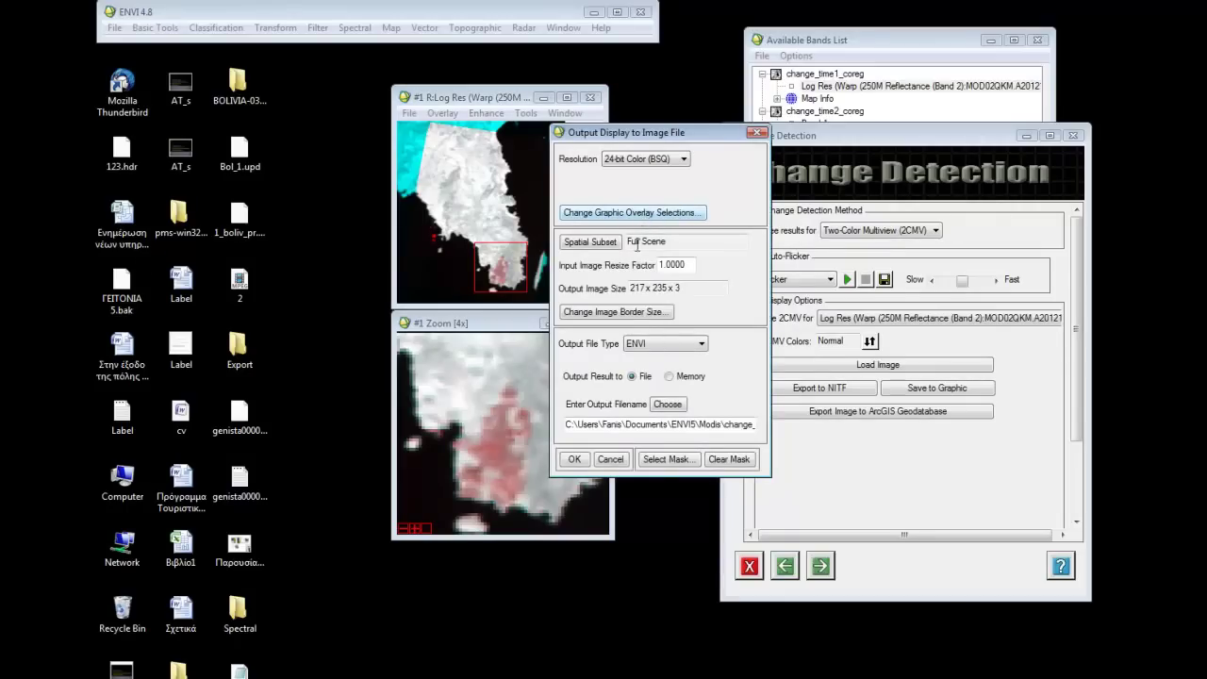
click(665, 345)
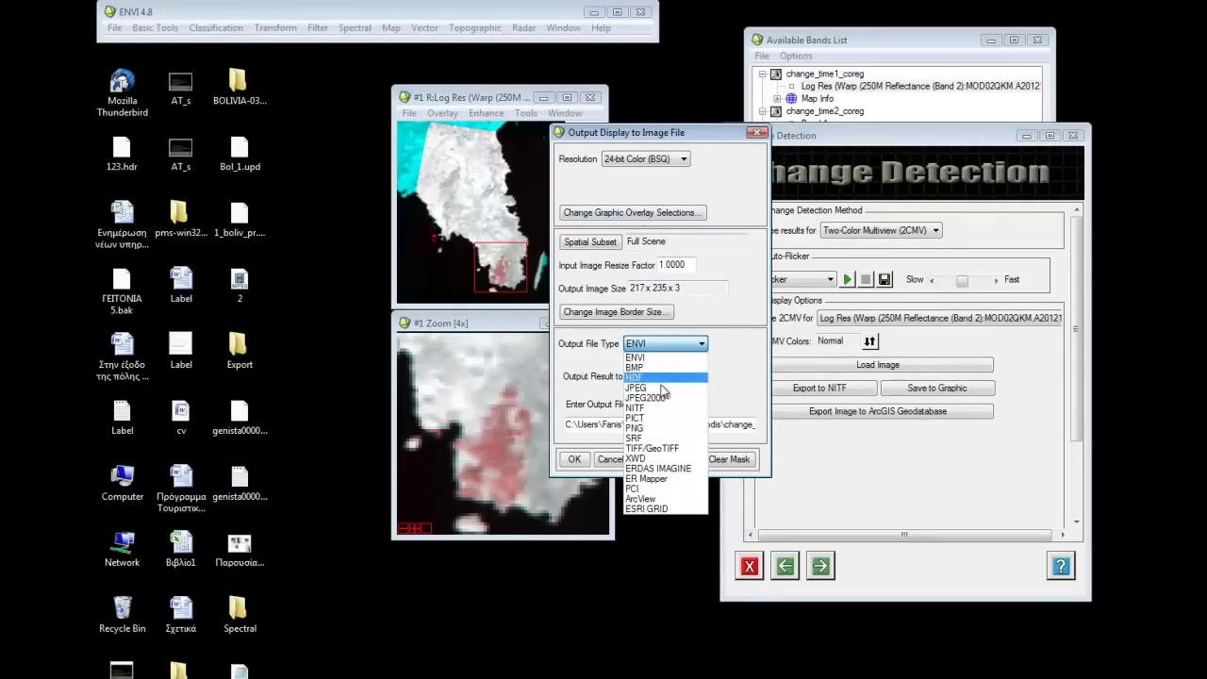
click(659, 448)
click(888, 470)
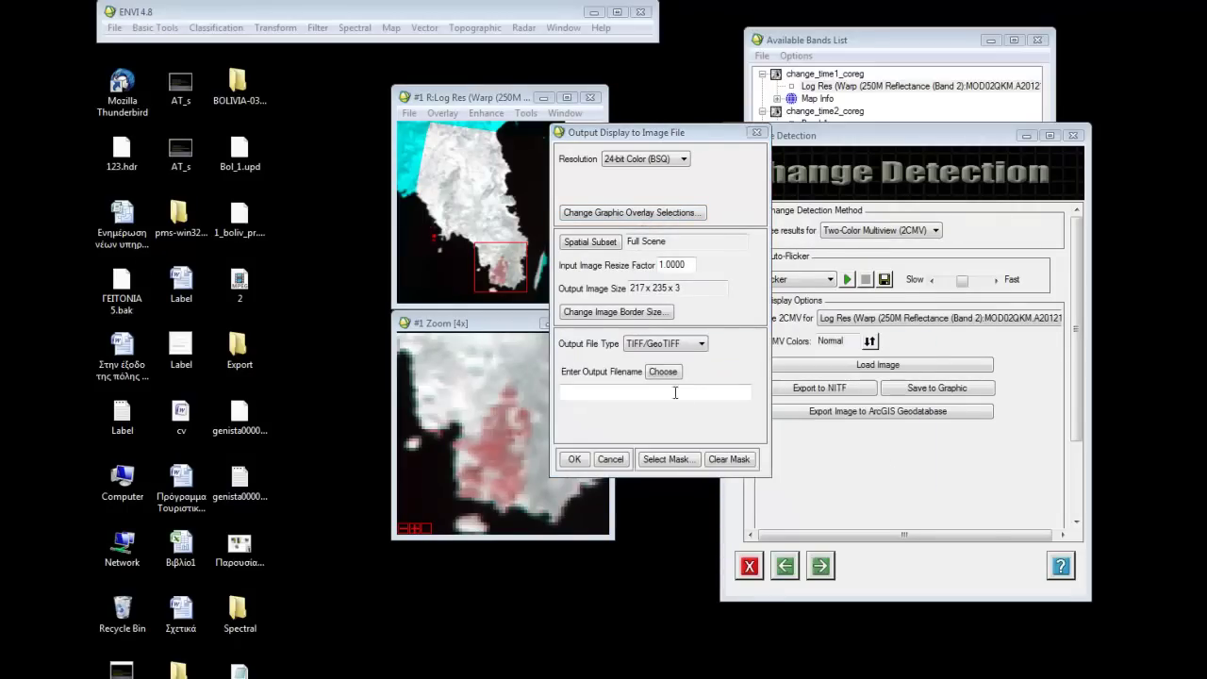
Save the image as fire_june_2012 in the Modis folder and exit the Change Detection wizard
click(664, 372)
click(647, 618)
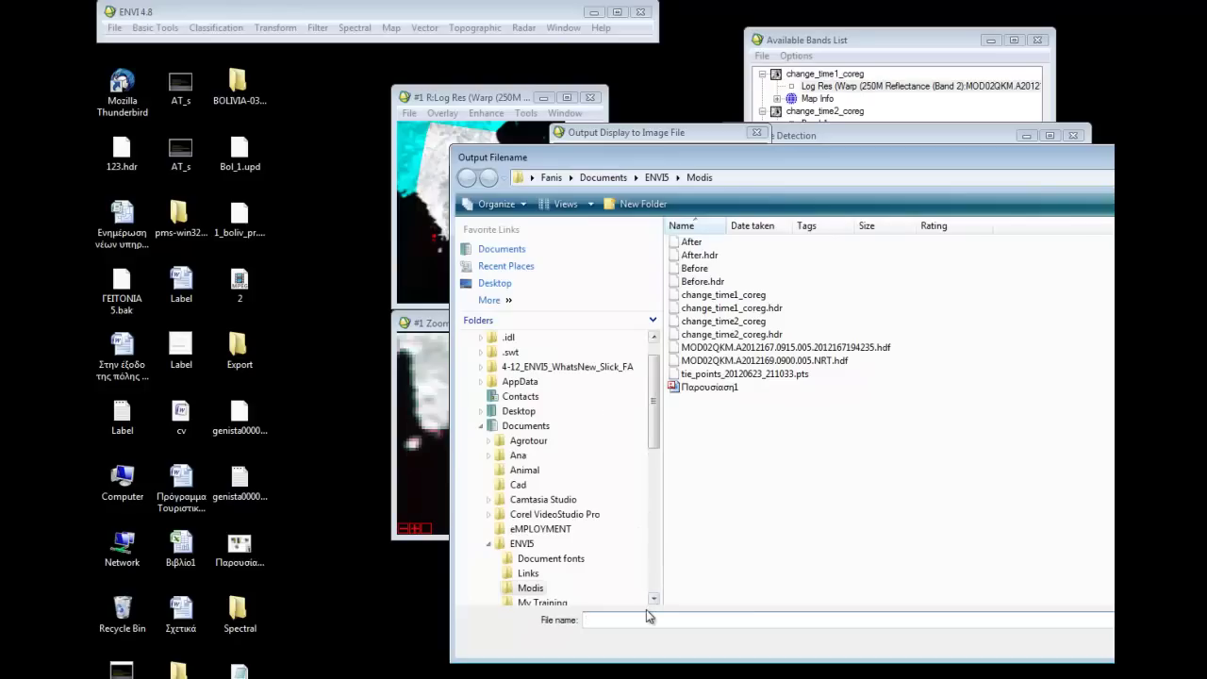
text(fire_june_2012)
key(Return)
click(574, 458)
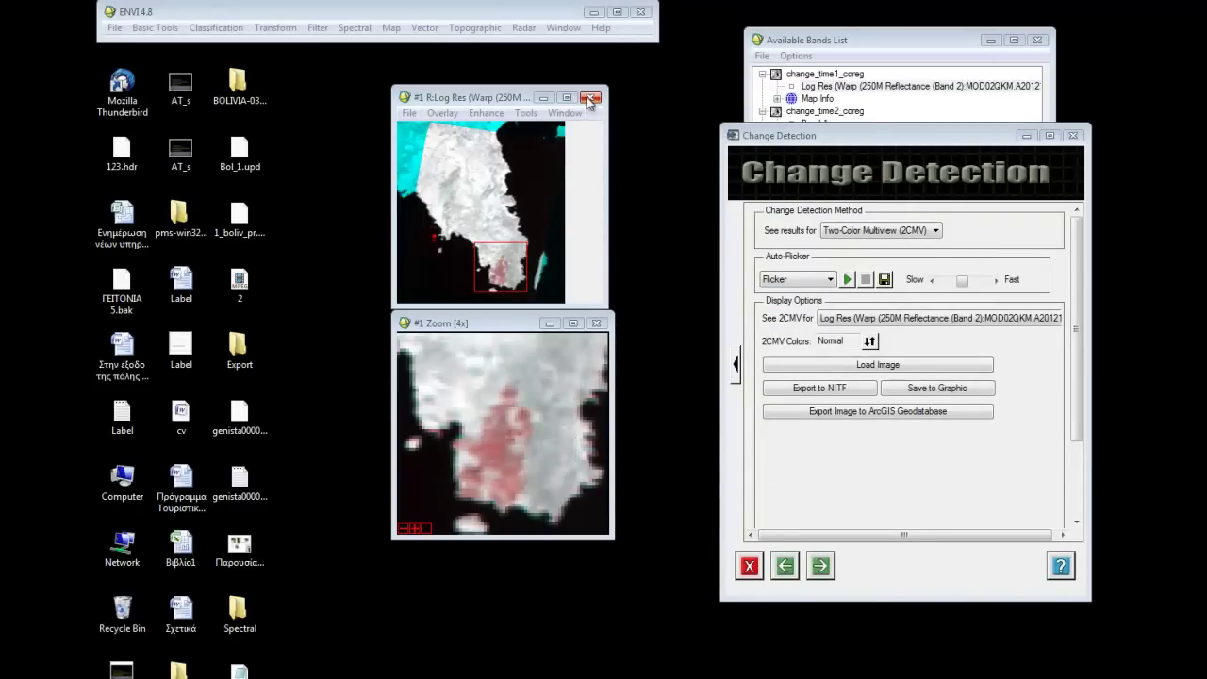
click(751, 566)
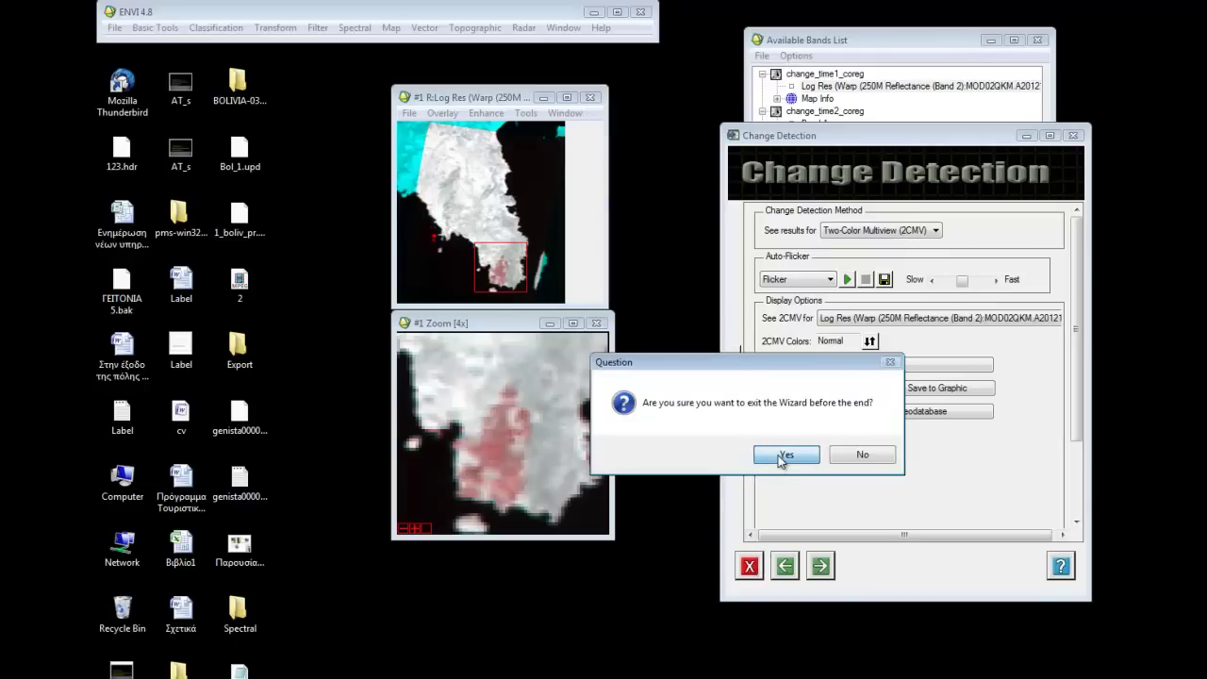
click(783, 456)
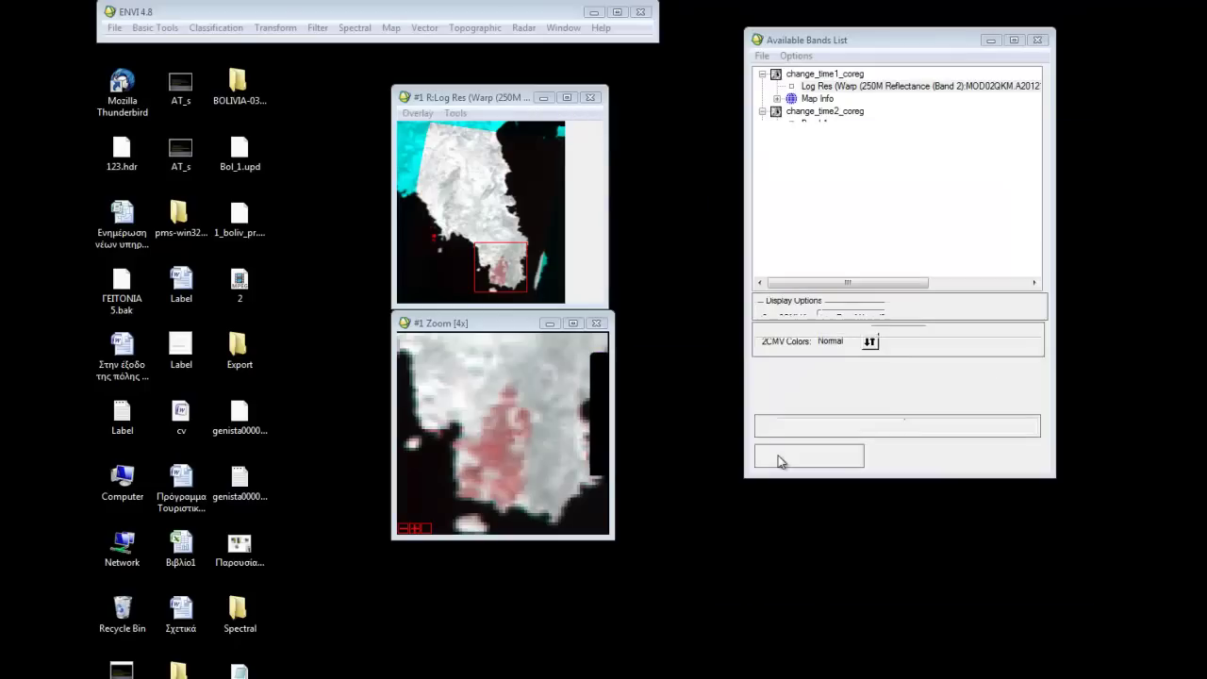